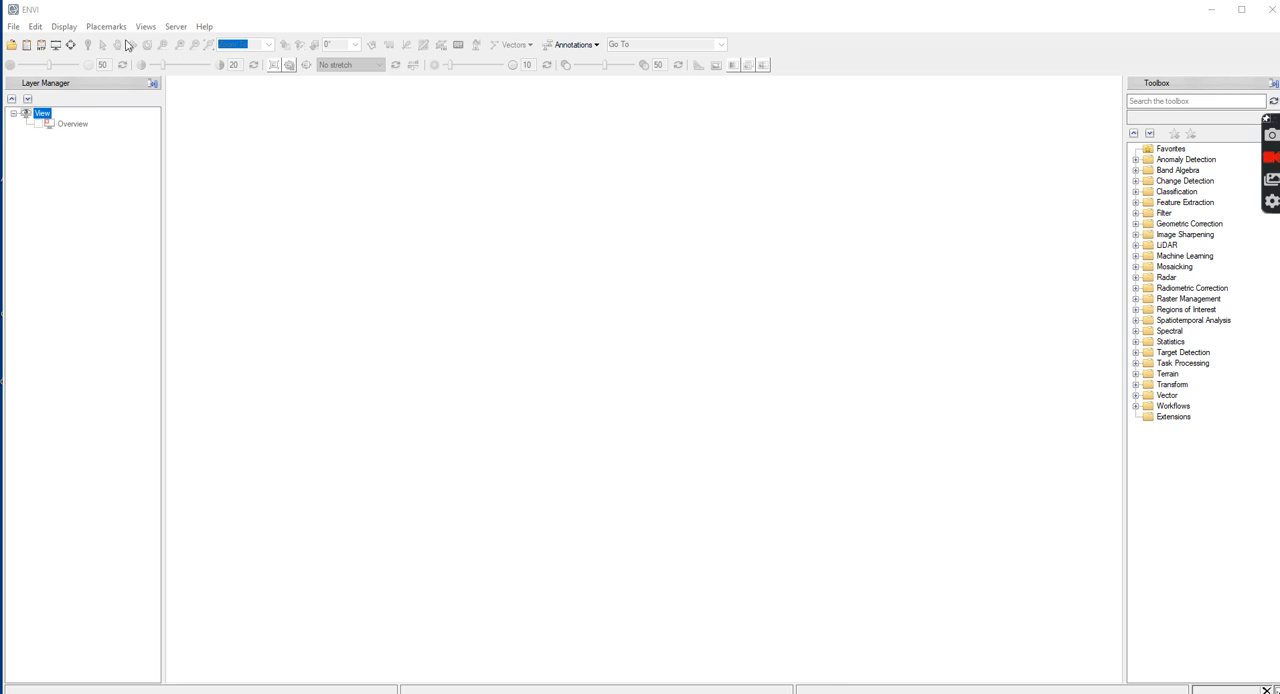
Open the Landsat 9 scene's MTL.xml metadata file from the July23_2023 raw data folder and show its full extent
left_click(12, 45)
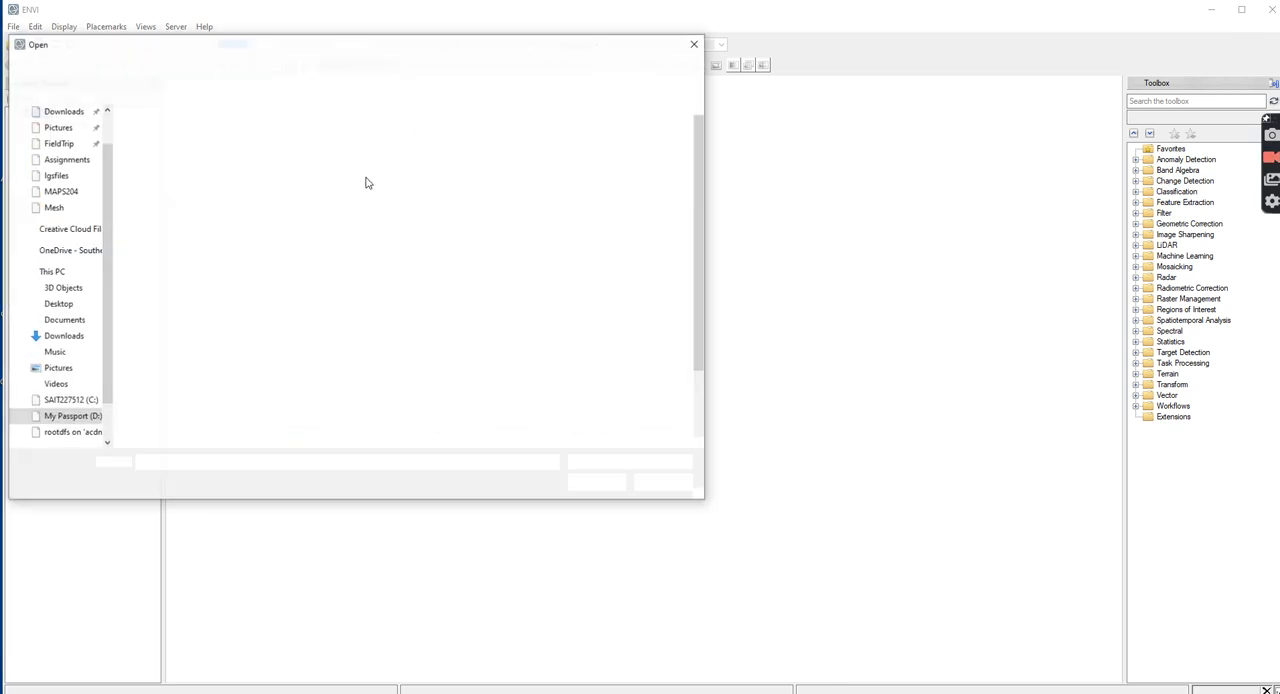
left_click(206, 68)
left_click(176, 162)
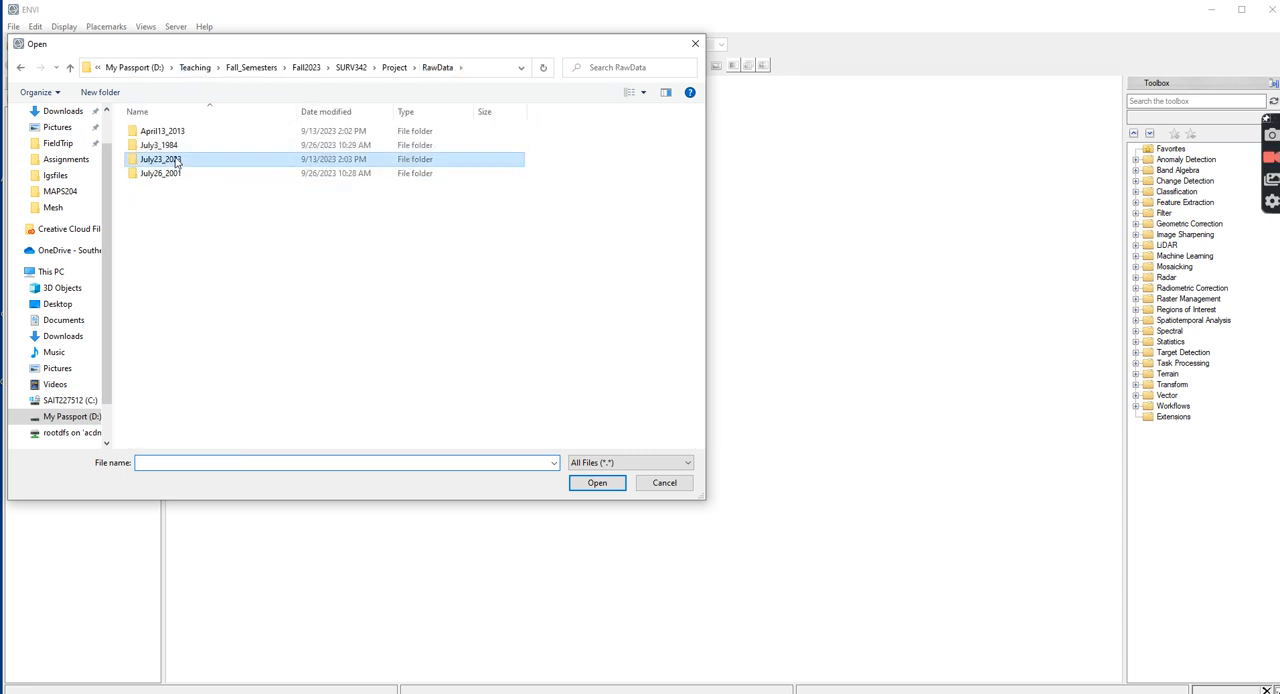
double_click(176, 160)
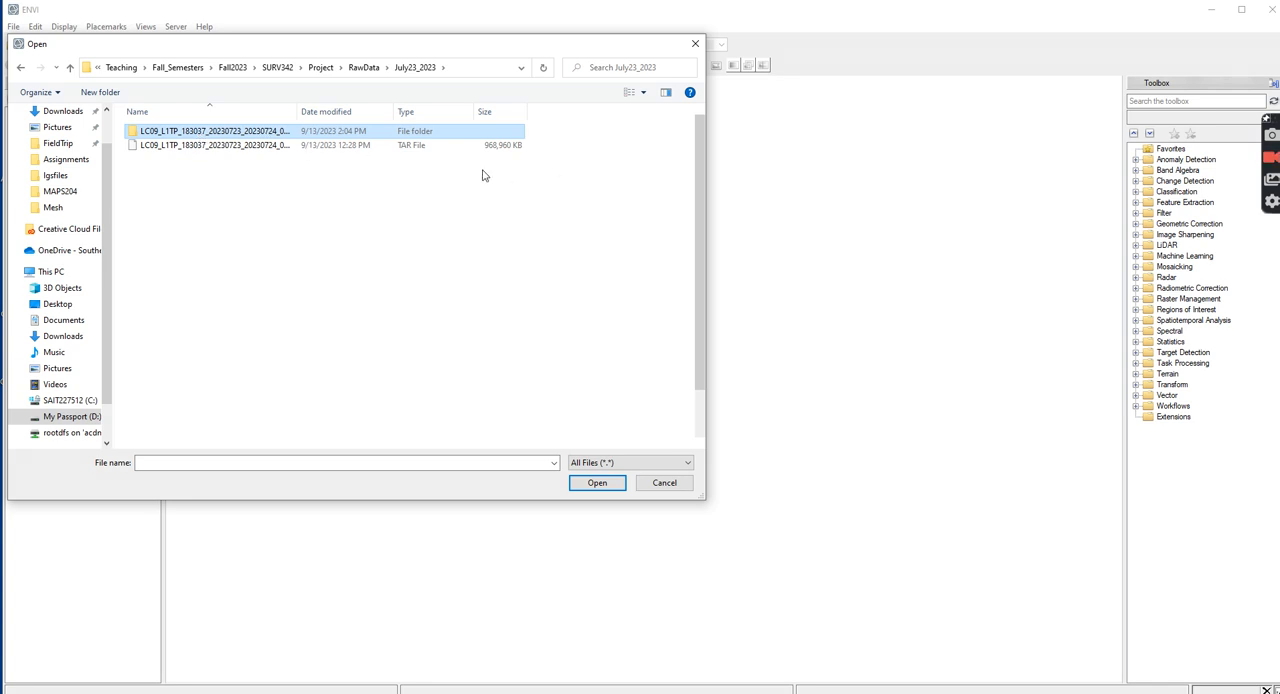
double_click(137, 134)
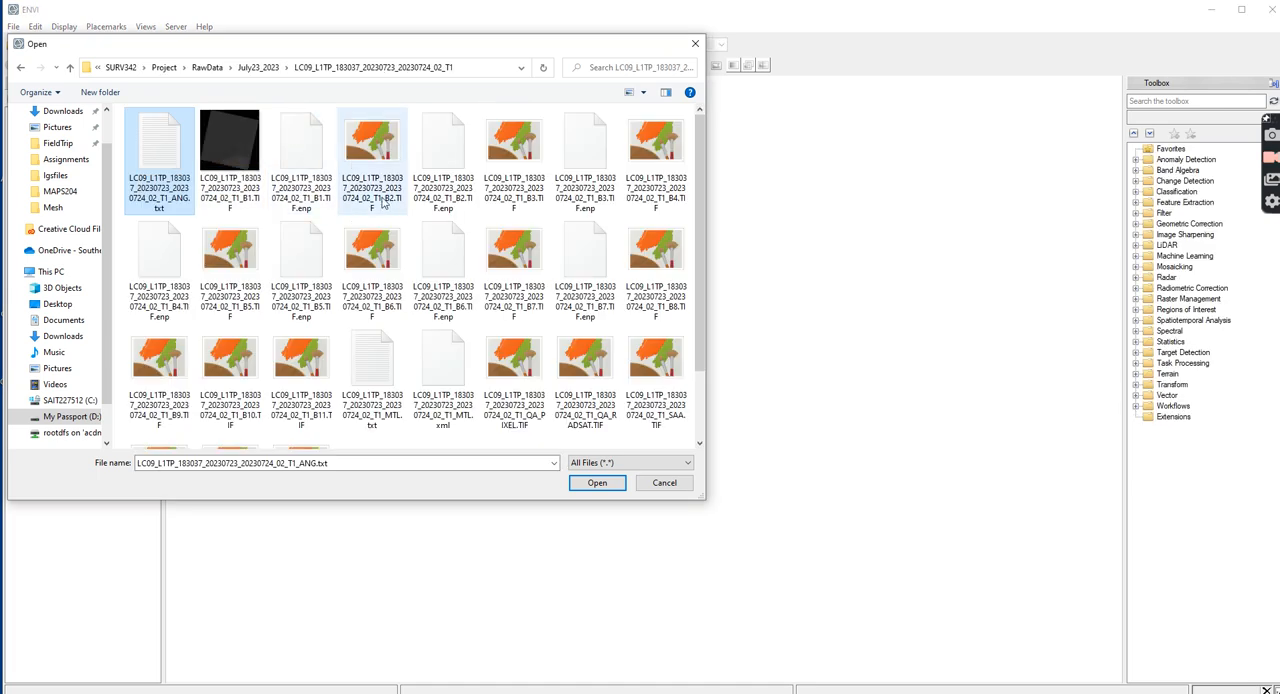
scroll(695, 288, "down", 2)
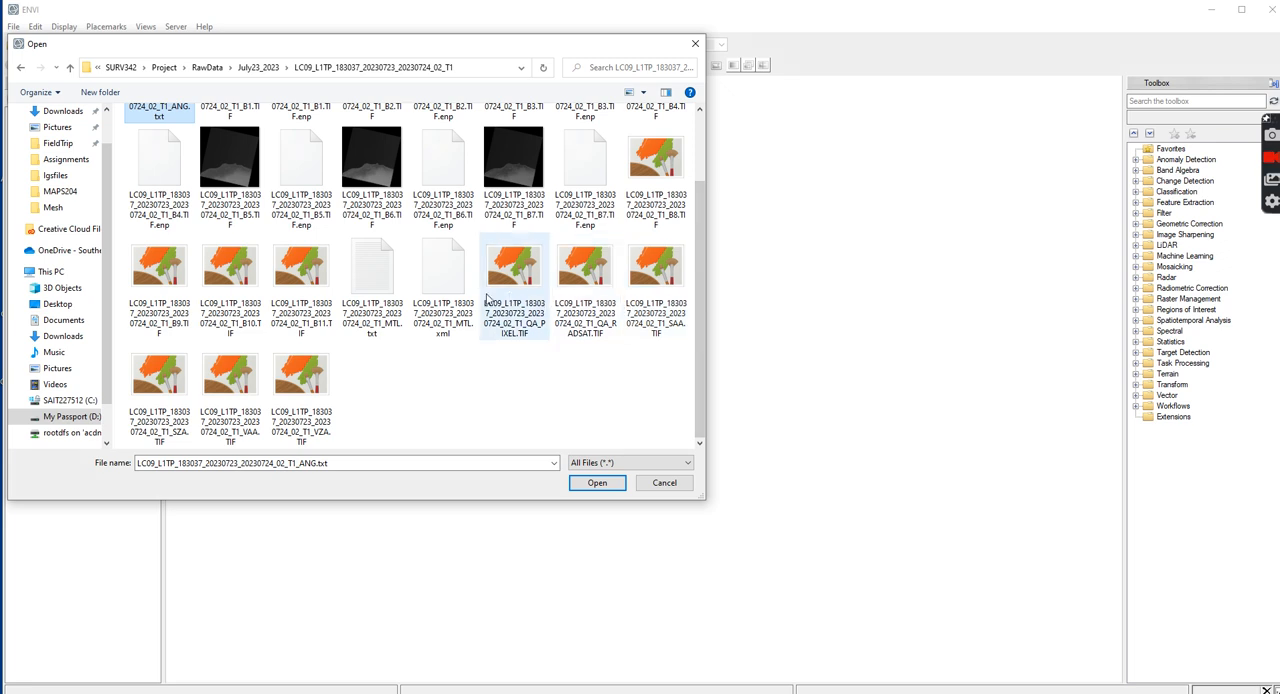
left_click(443, 285)
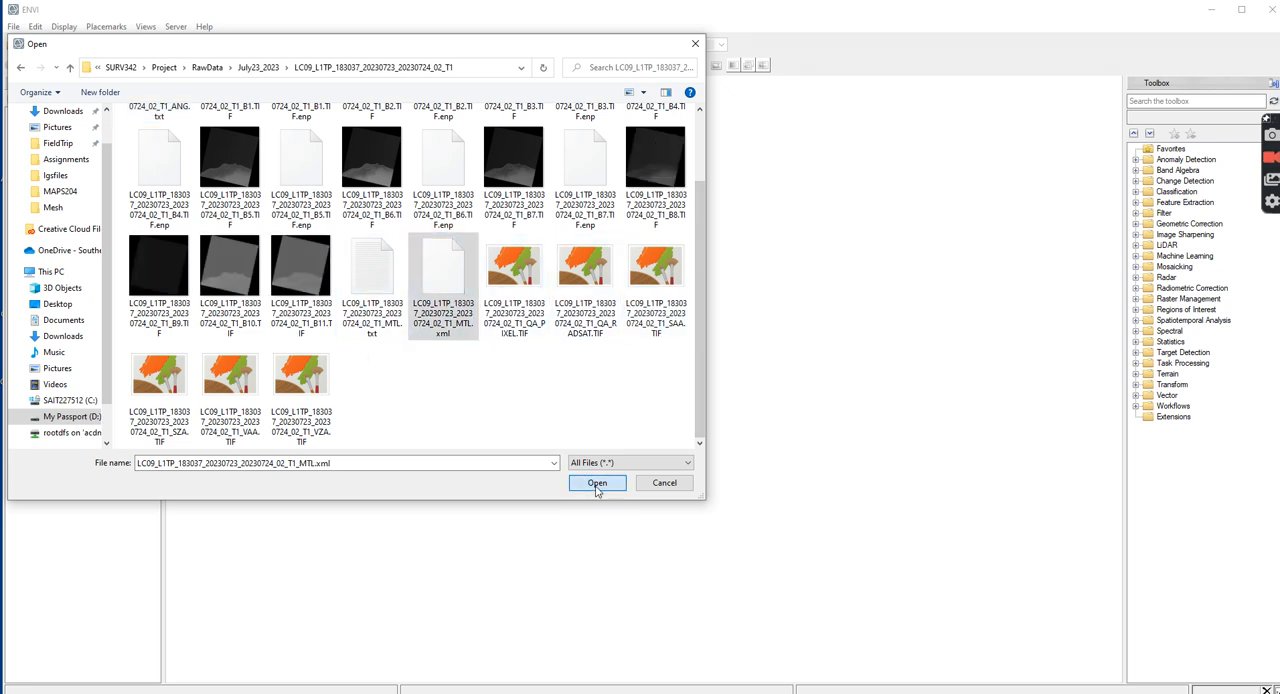
left_click(597, 482)
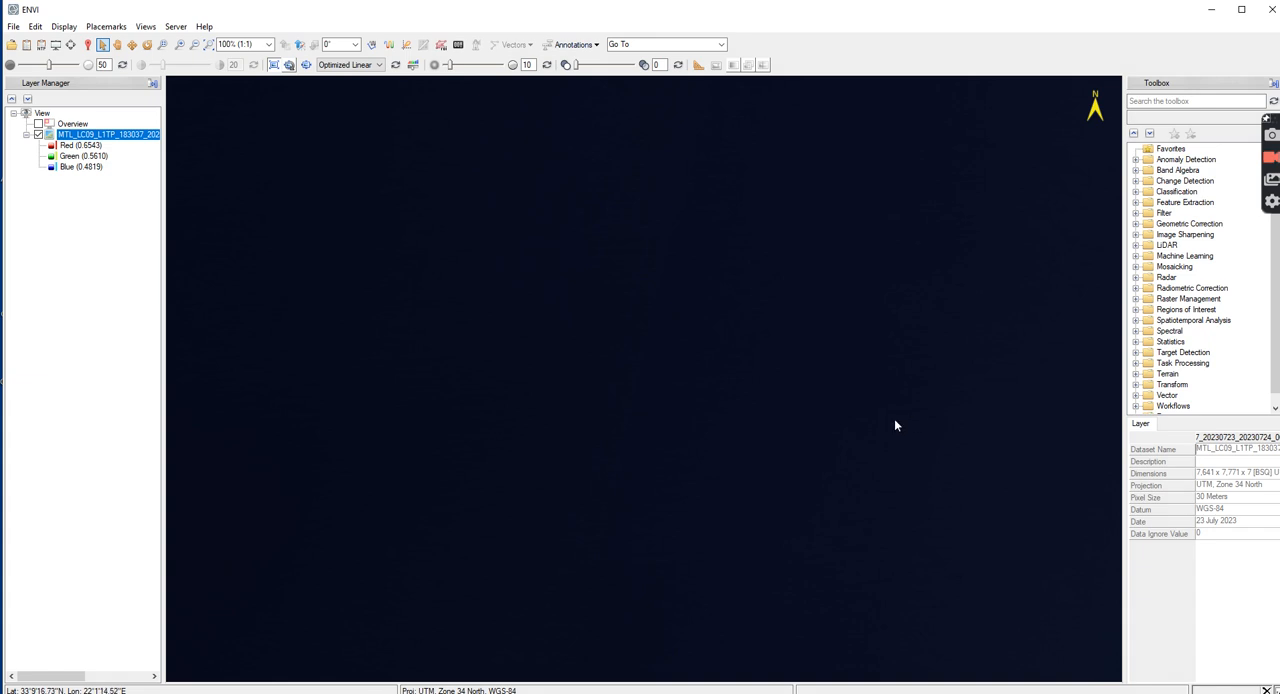
left_click(210, 45)
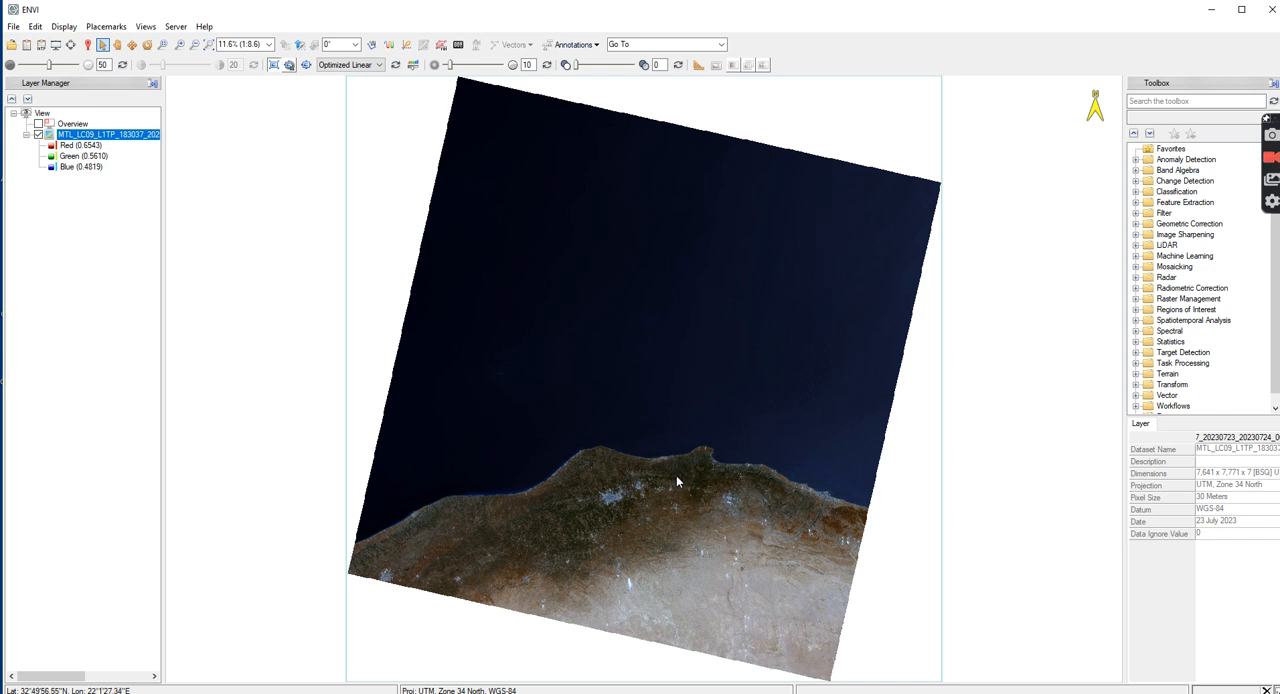
Set up a Radiometric Calibration of the scene's MultiSpectral raster with calibration type Top-of-Atmosphere Reflectance
left_click(1179, 102)
type("radiomet")
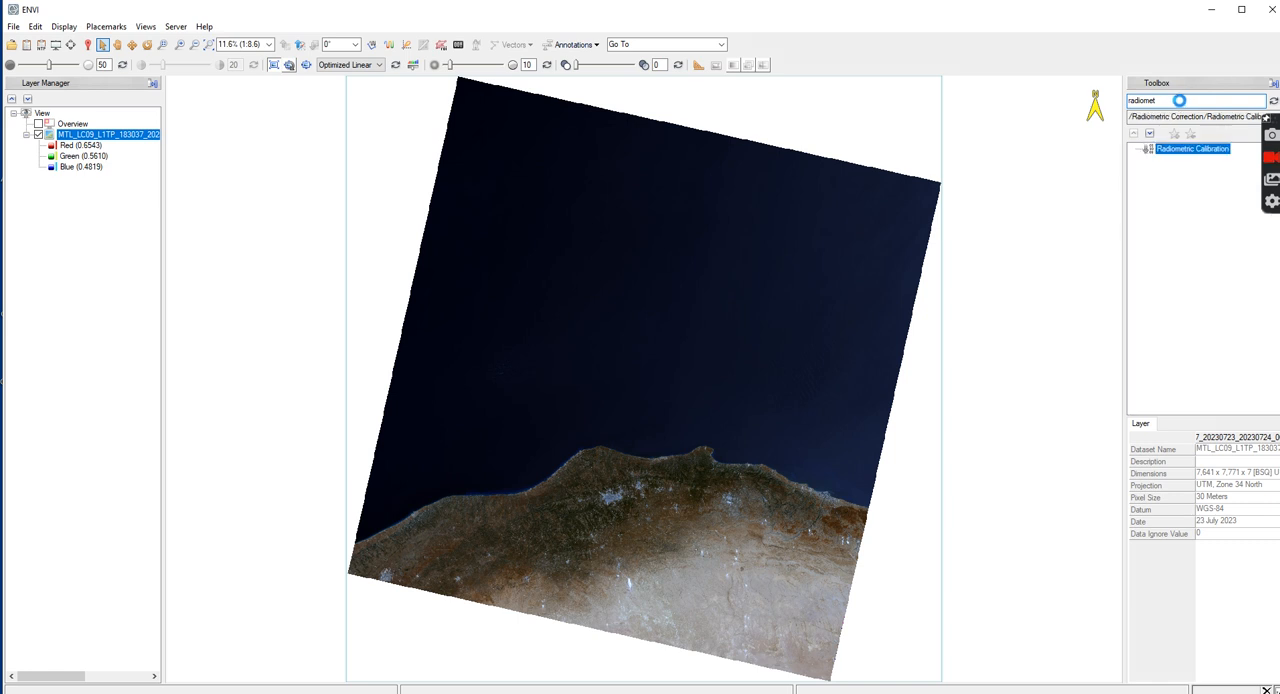
double_click(1178, 150)
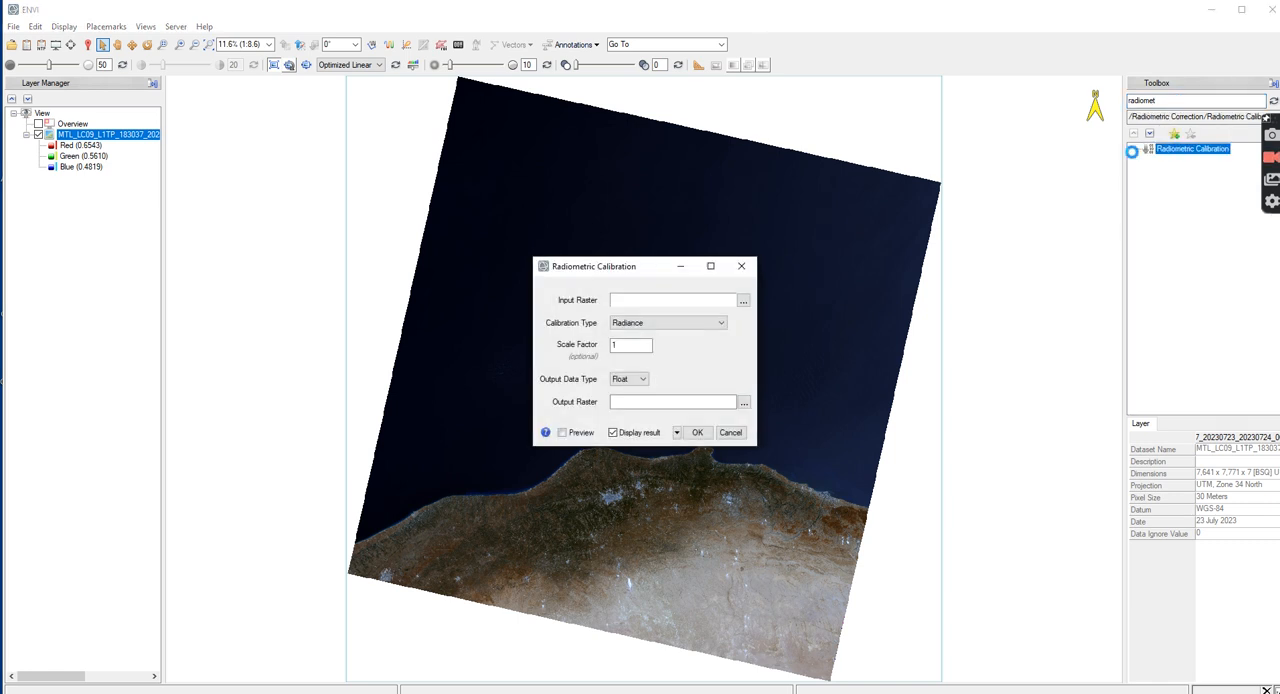
left_click_drag(603, 271, 577, 214)
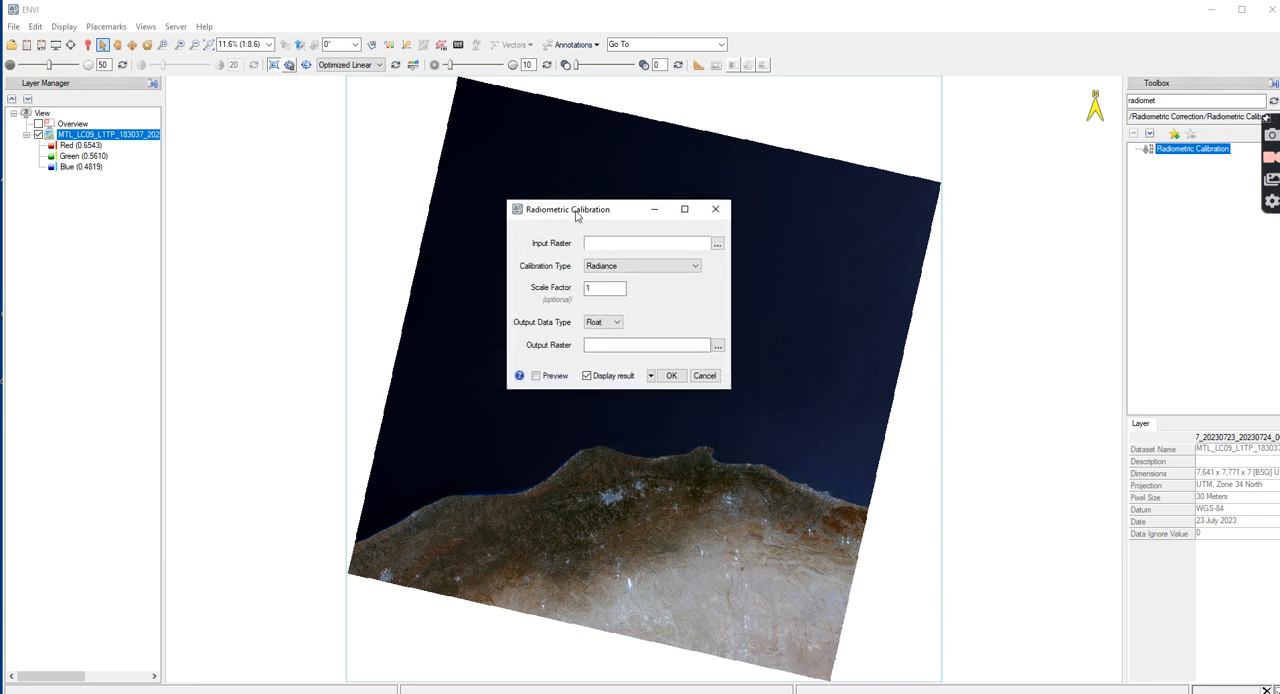
left_click(717, 244)
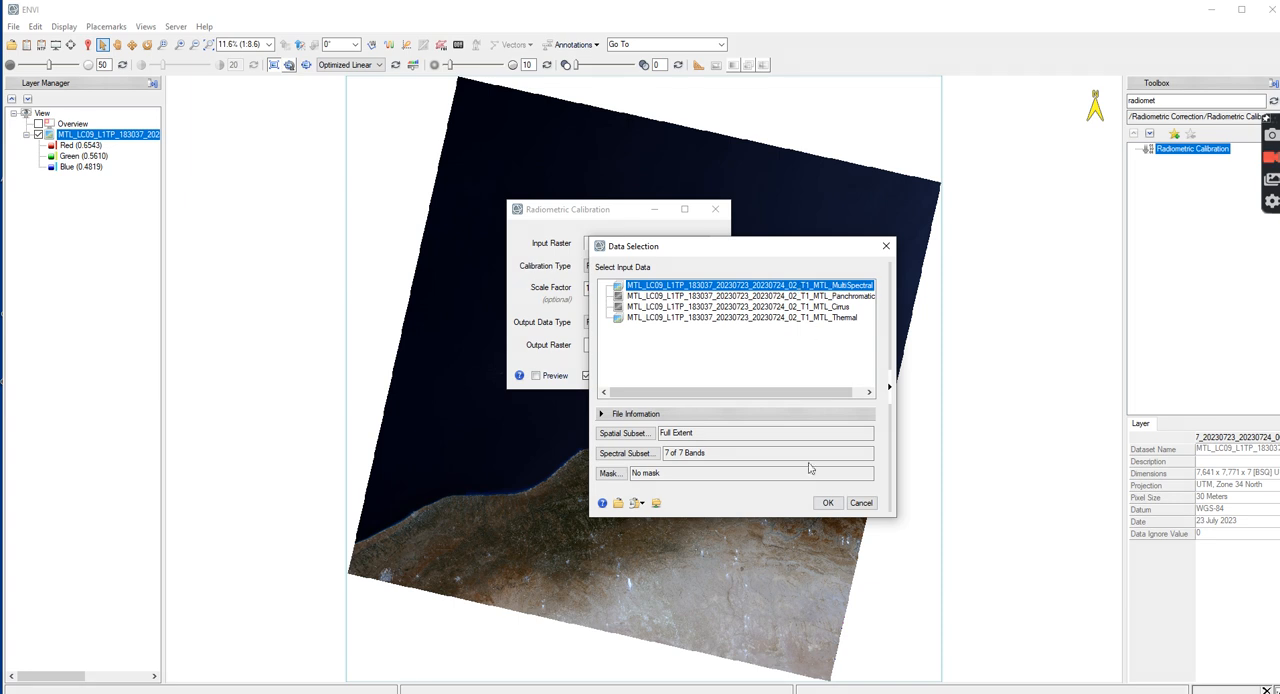
left_click(828, 502)
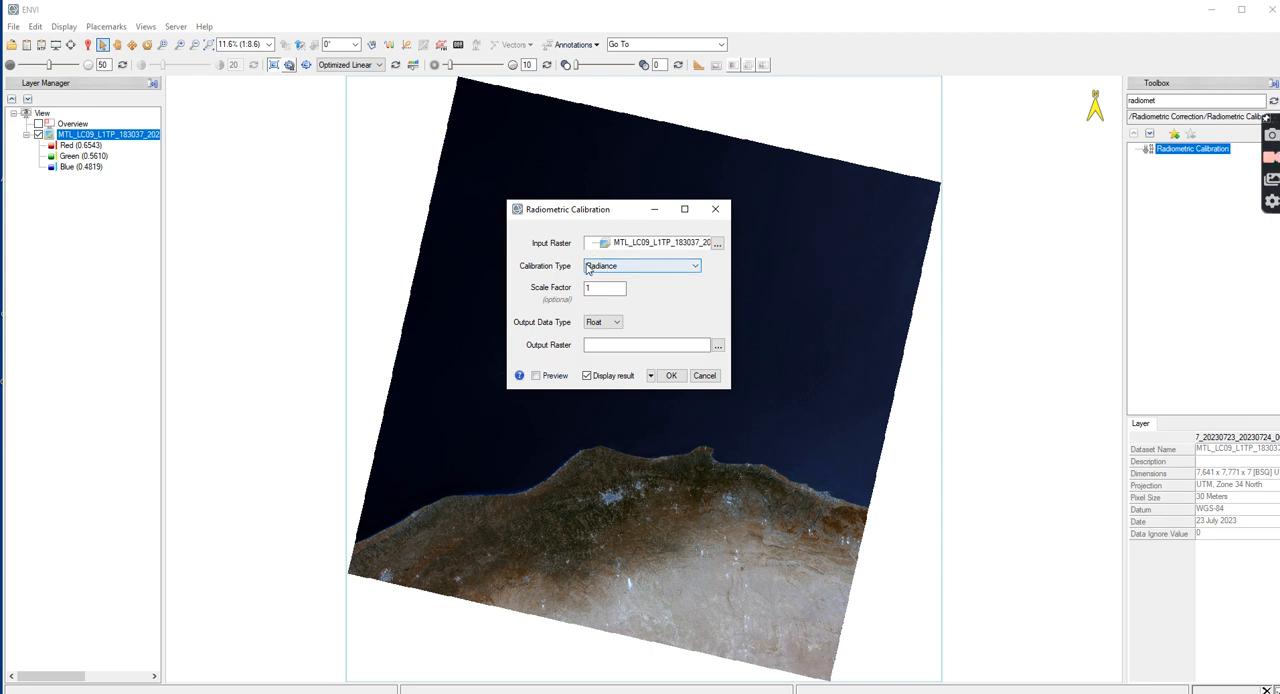
left_click(696, 268)
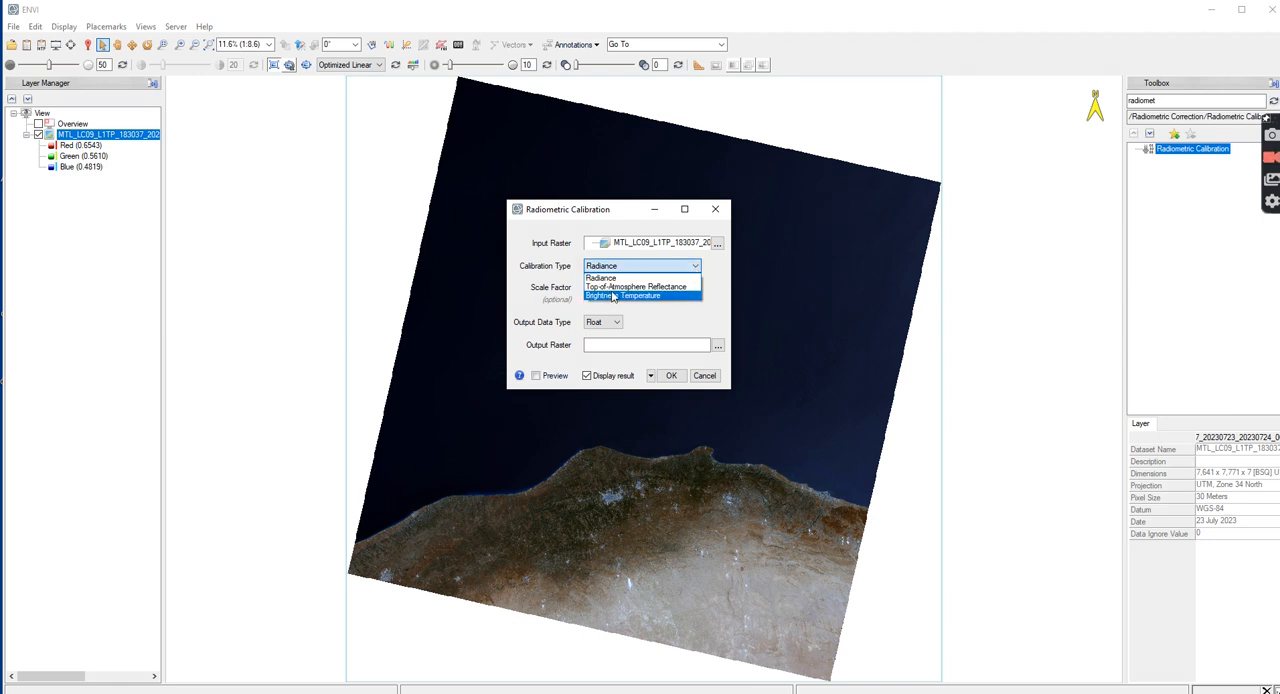
left_click(674, 288)
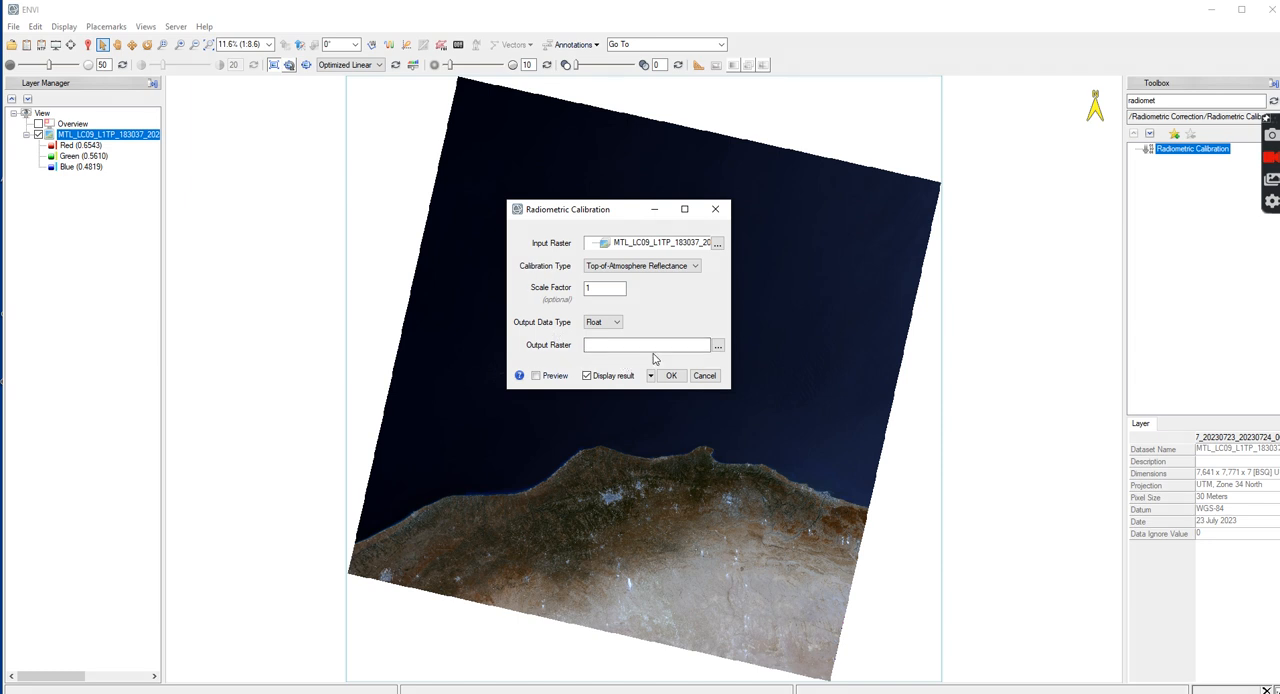
Create an LST folder inside SURV342 as the location for the calibration's output raster
left_click(719, 345)
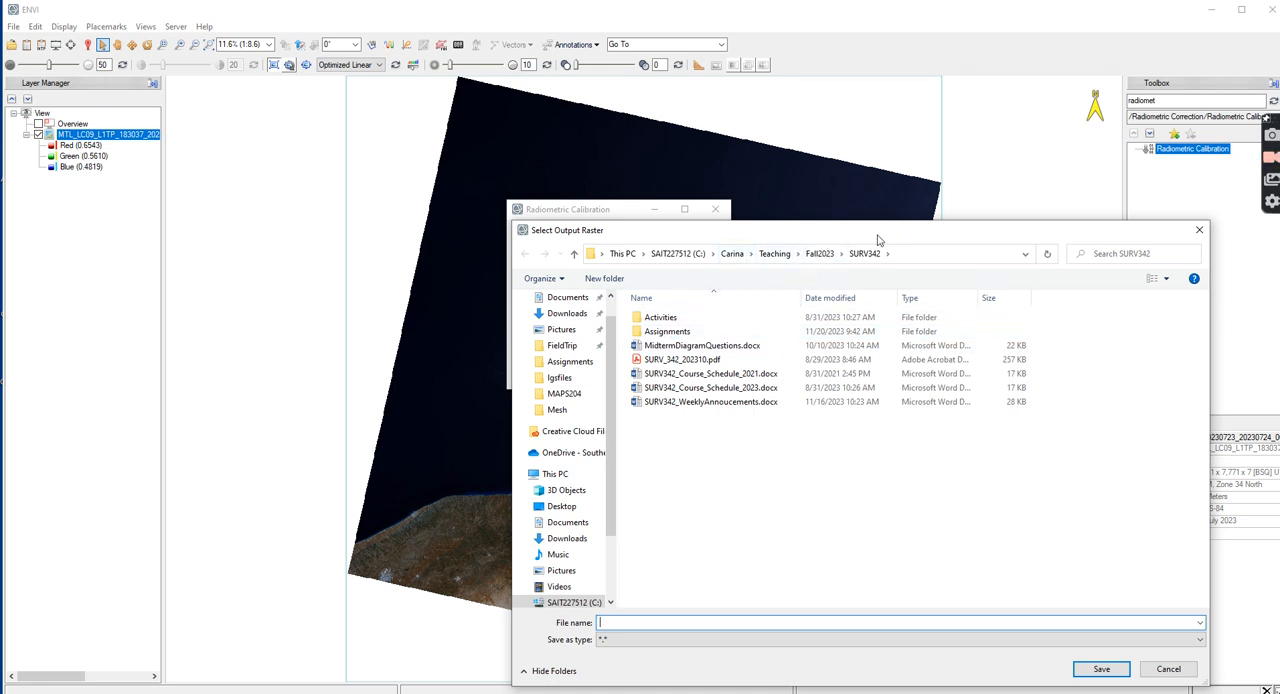
left_click(605, 279)
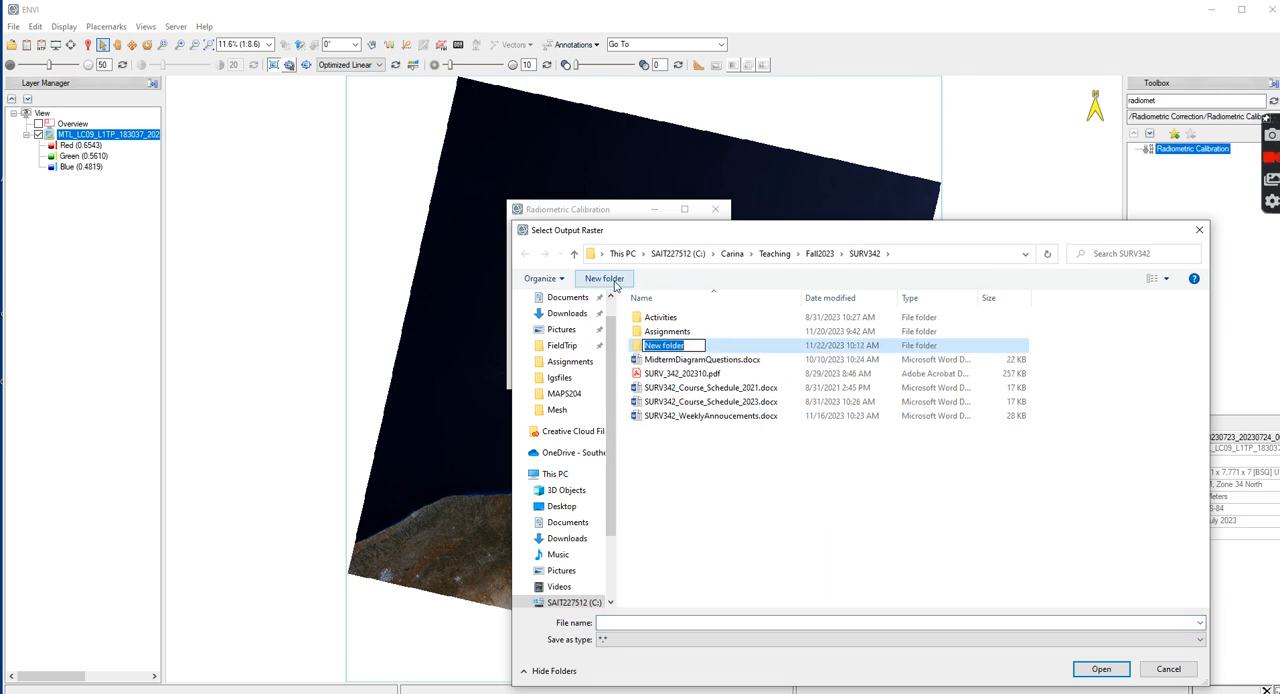
type("LST")
key("Return")
key("Return")
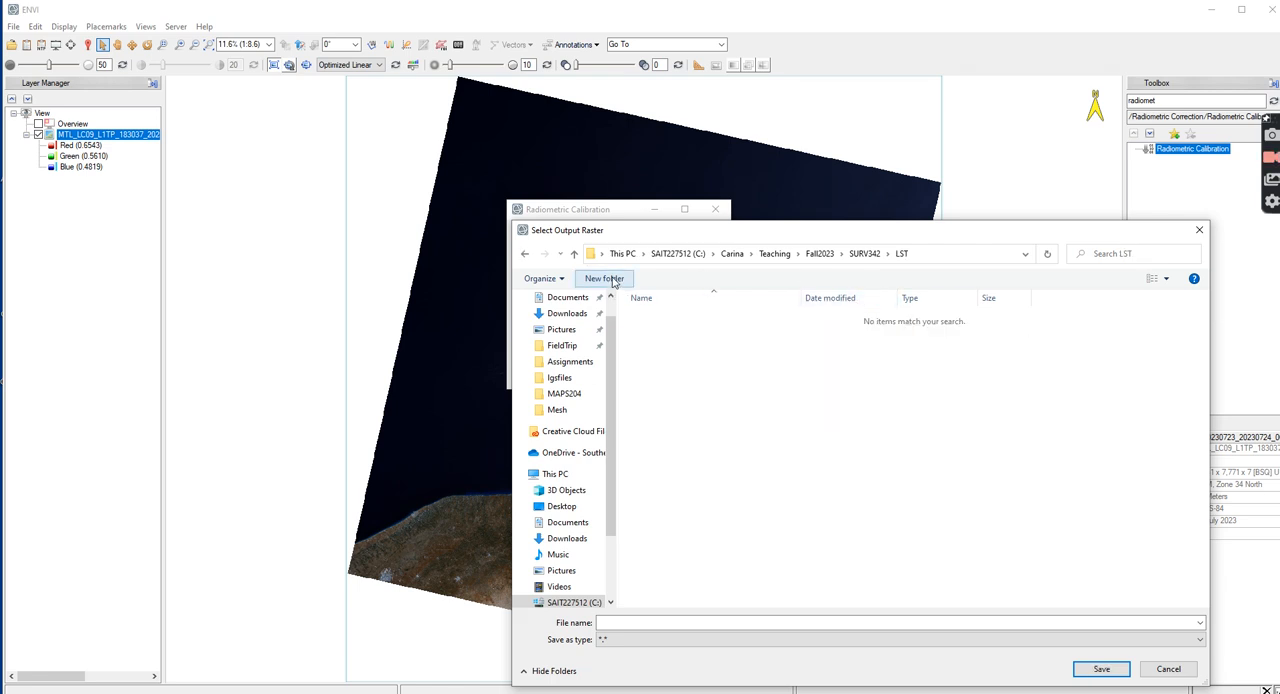
Name the output raster July23_2023_Reflectance and run the radiometric calibration
left_click(648, 622)
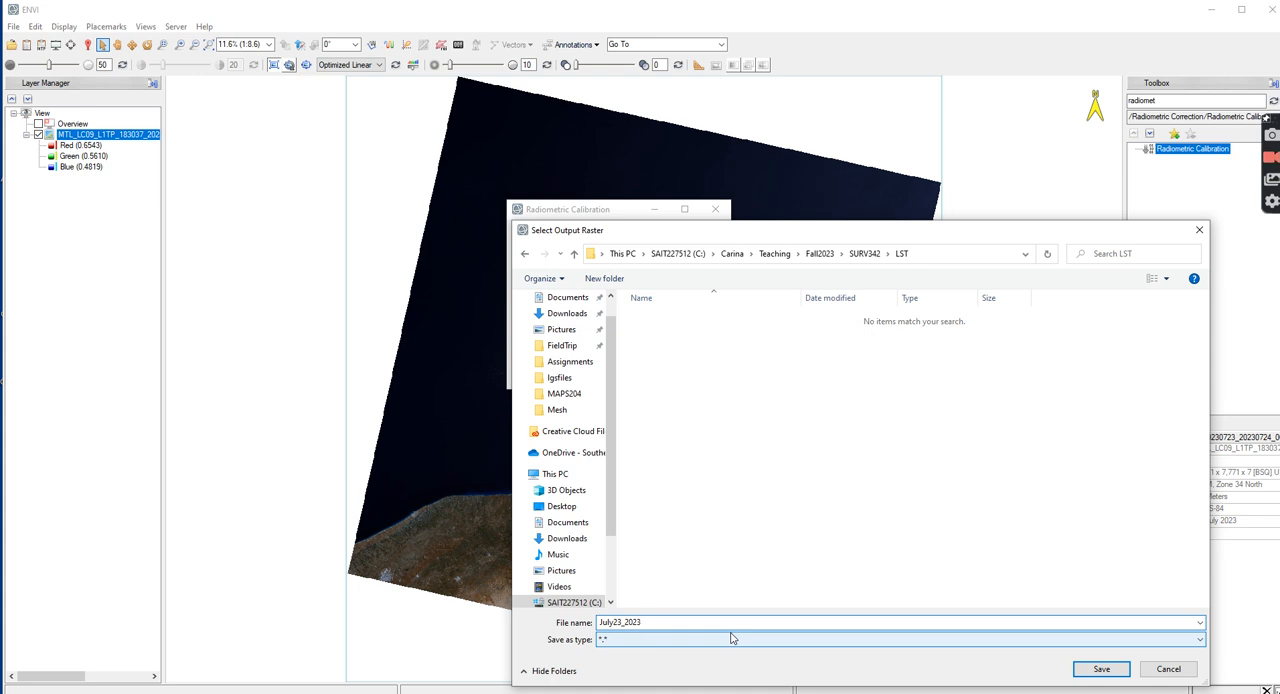
type("flectance")
left_click(1102, 669)
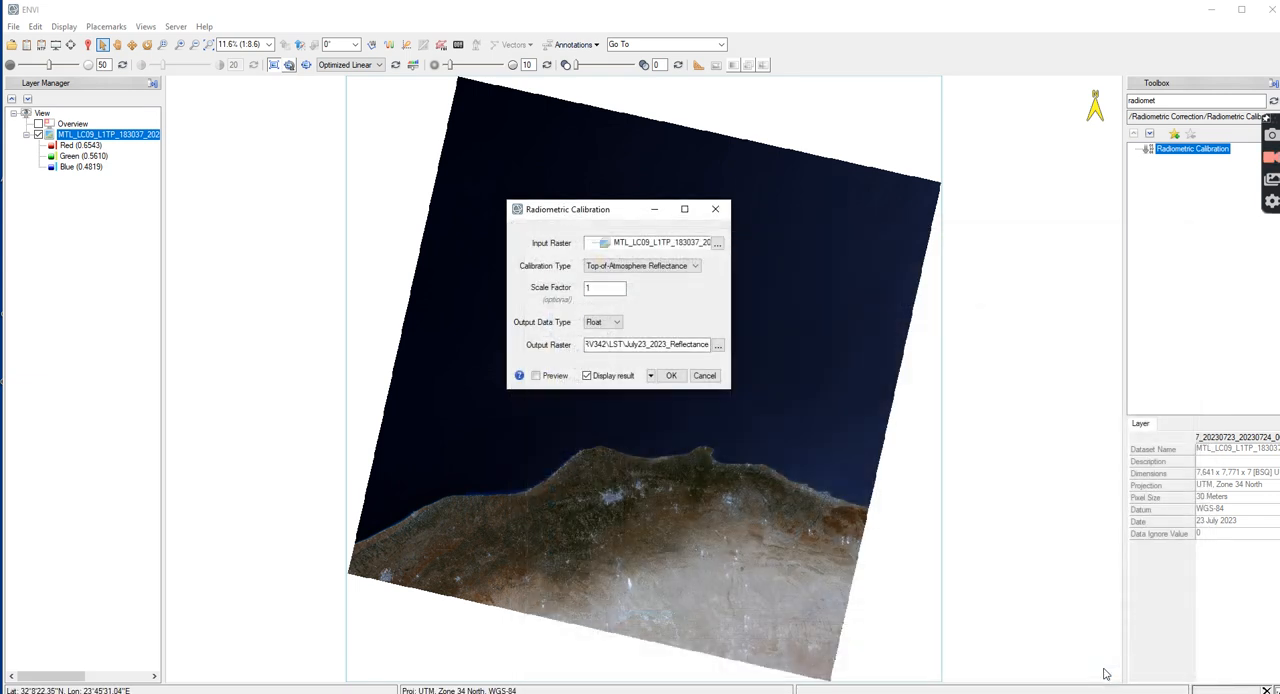
left_click(669, 376)
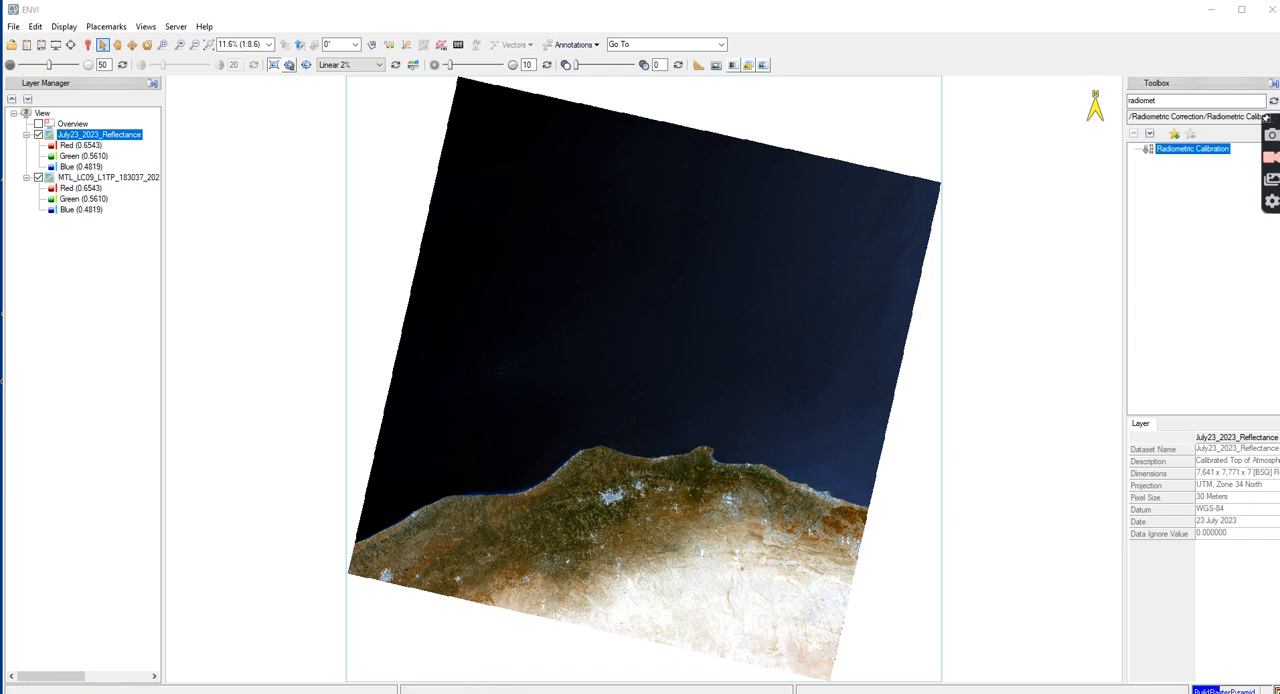
Open the July23_2023_Resized raster from the Project data
left_click(10, 47)
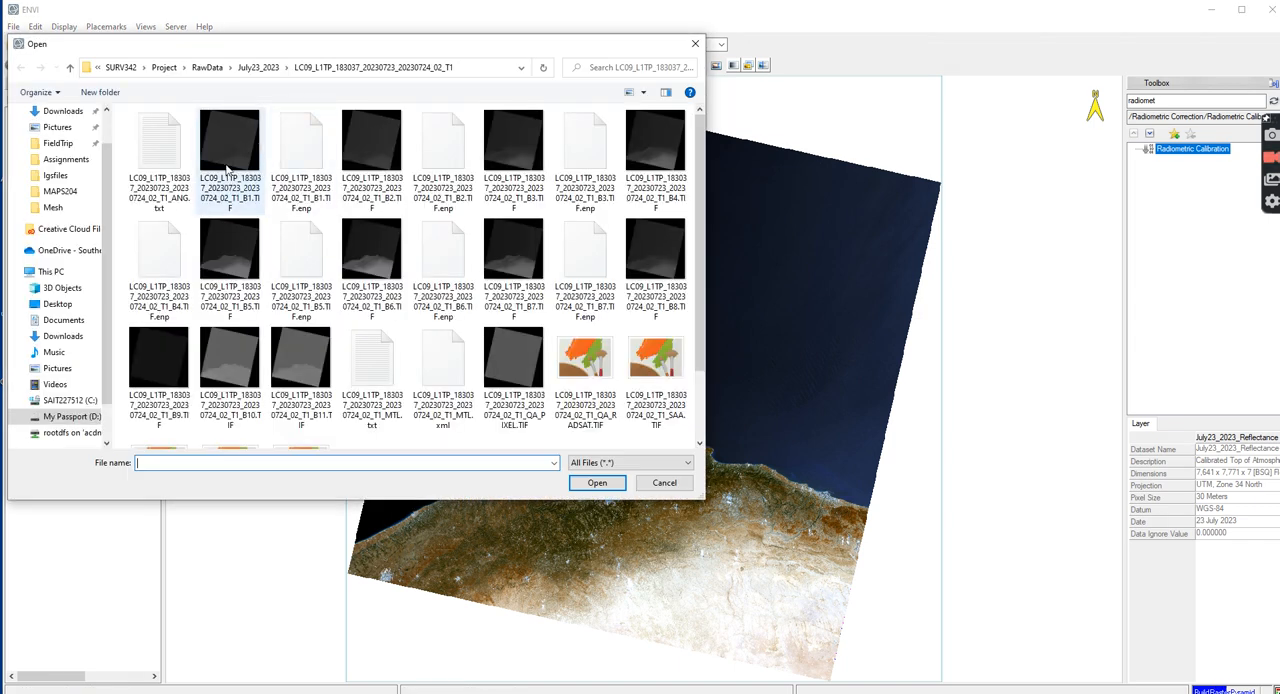
left_click(166, 70)
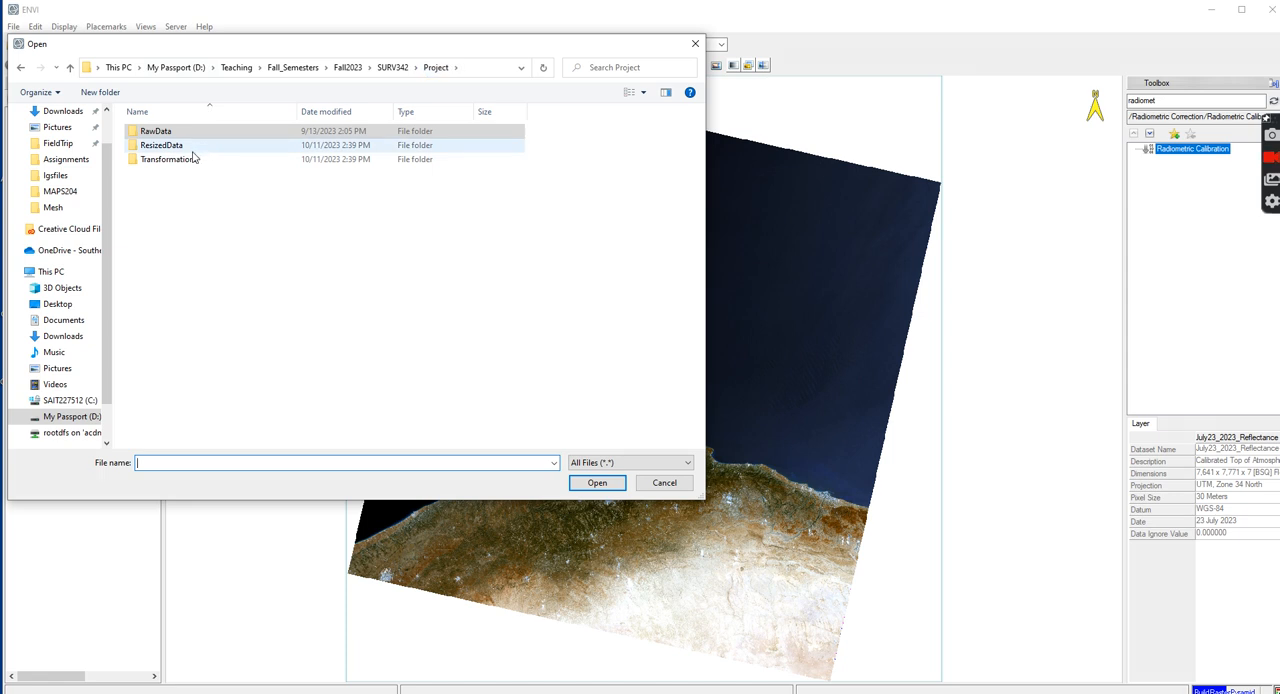
double_click(196, 158)
double_click(178, 159)
left_click(192, 138)
left_click(597, 485)
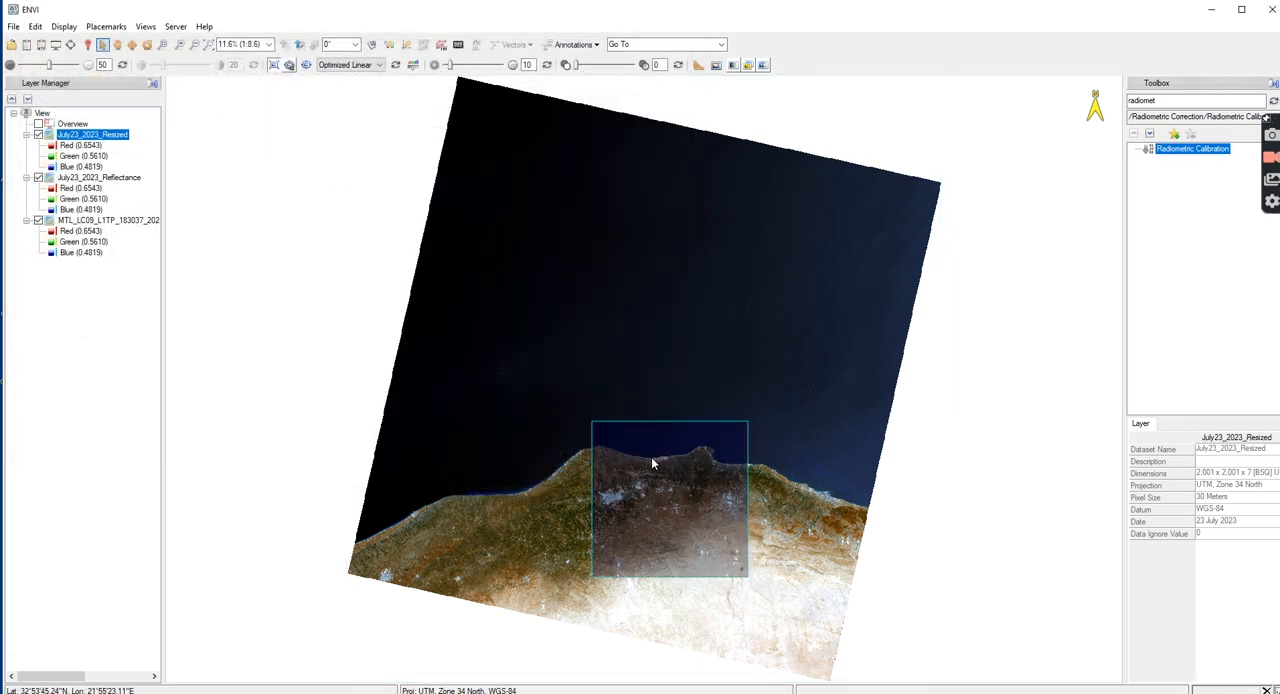
Start Resize Raster on July23_2023_Reflectance with its spatial subset taken from the July23_2023_Resized raster
double_click(1175, 100)
type("rezi")
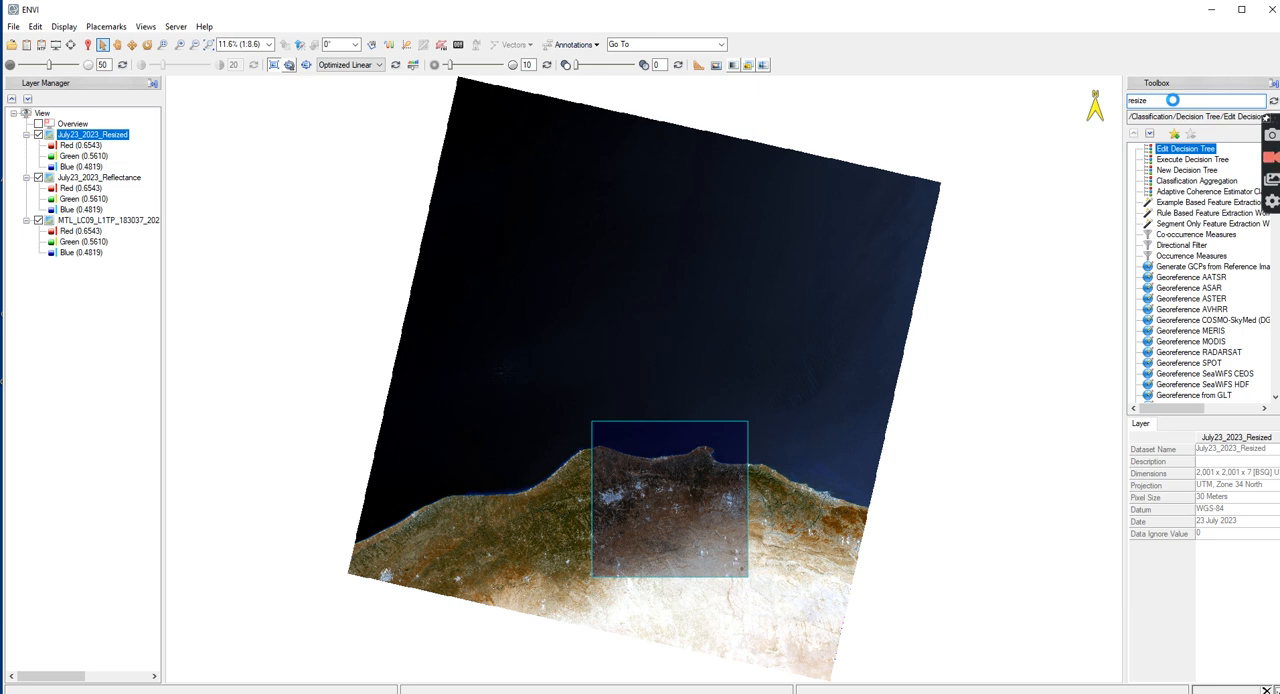
double_click(1170, 148)
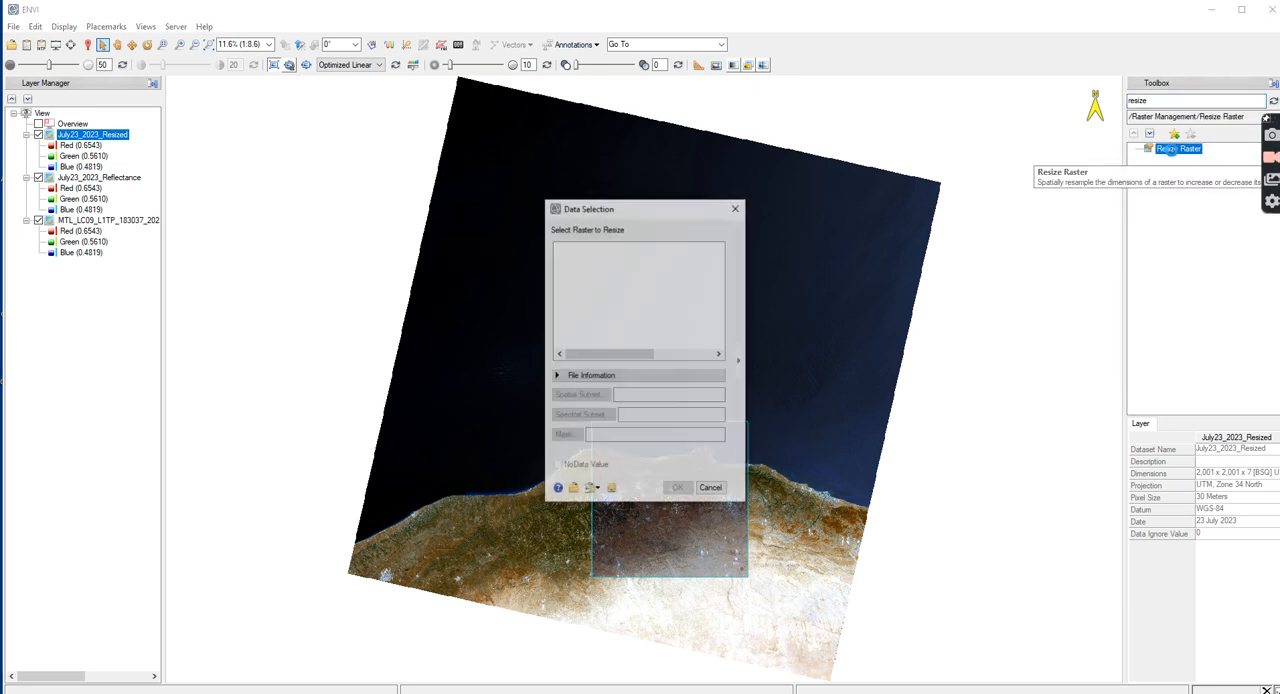
left_click(616, 258)
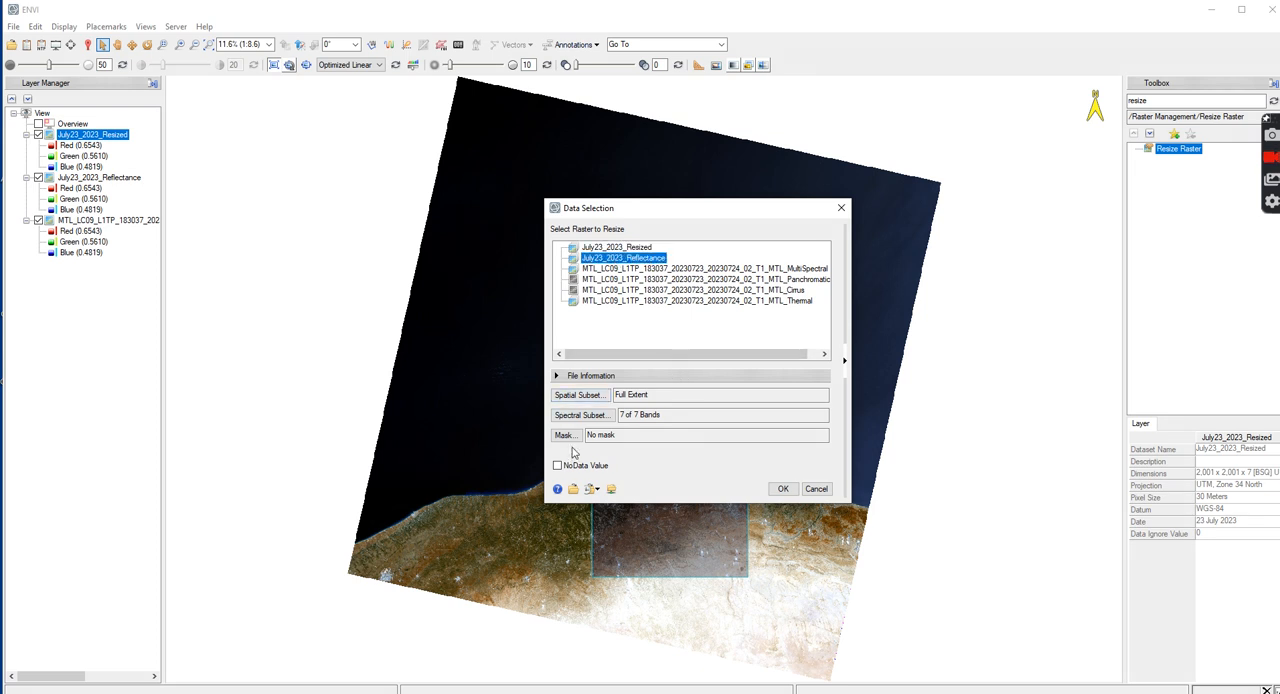
left_click(580, 395)
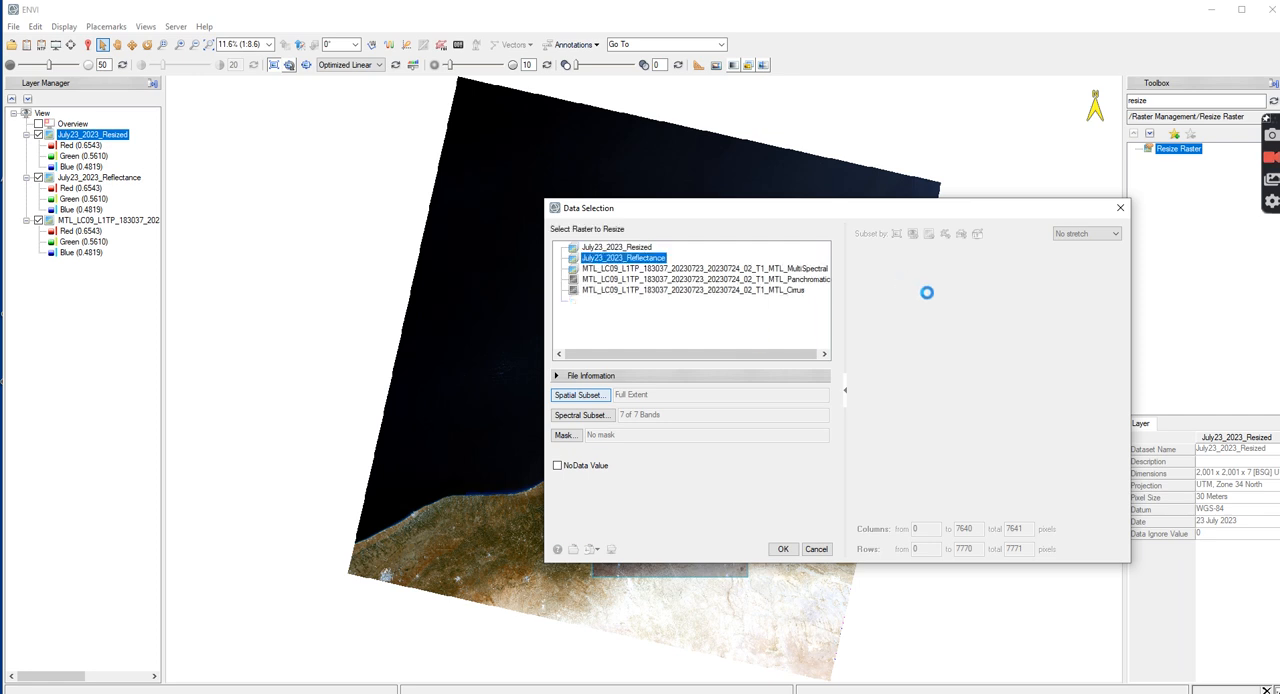
left_click(929, 234)
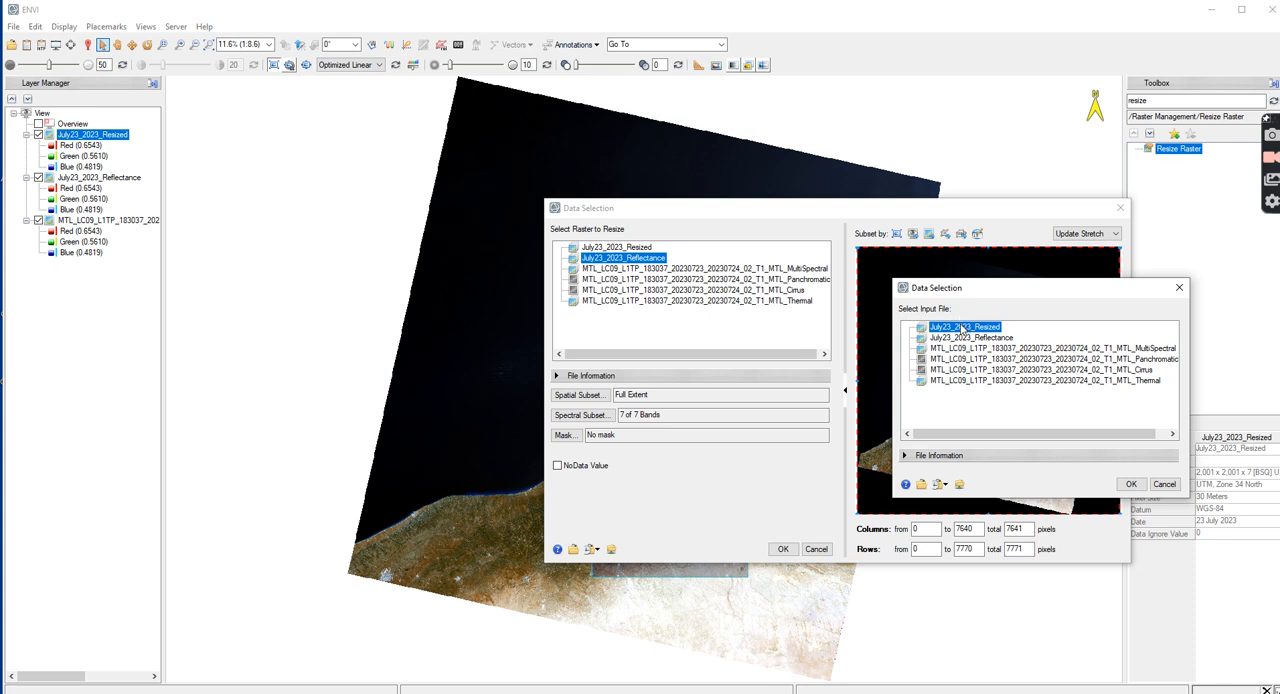
left_click(1131, 484)
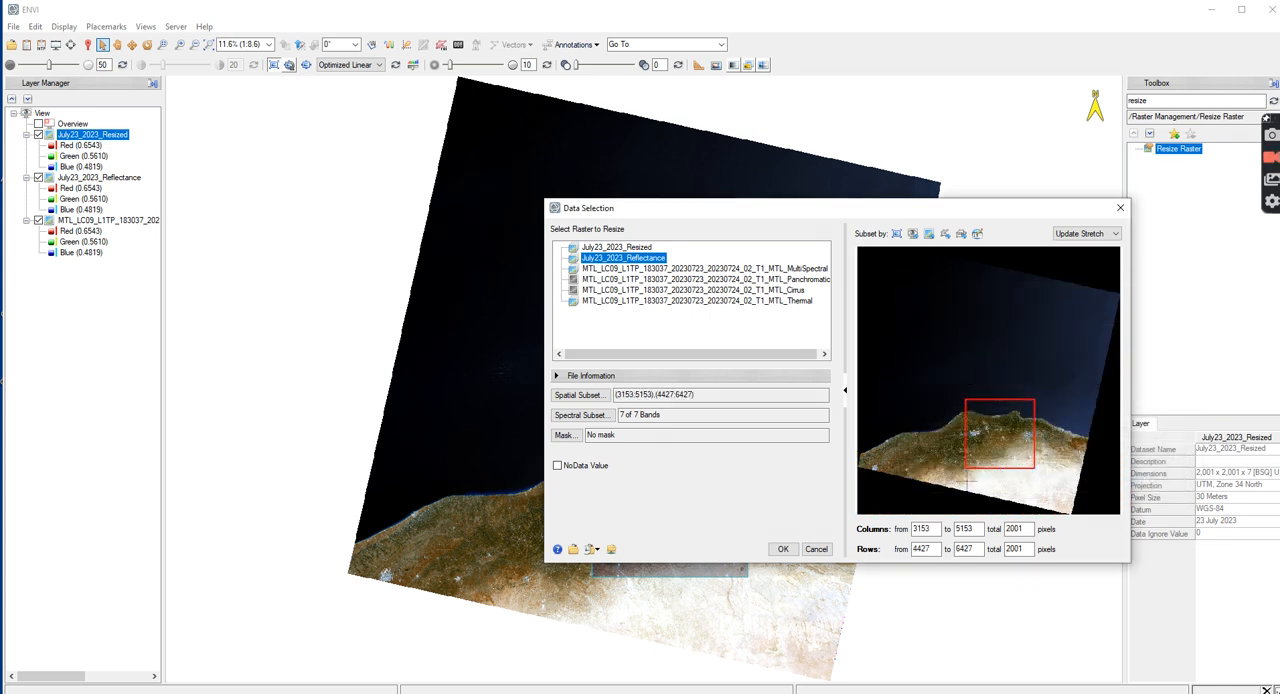
left_click(784, 550)
Set the resize output raster to July23_2023_Reflectance_RS in the LST folder
left_click(747, 427)
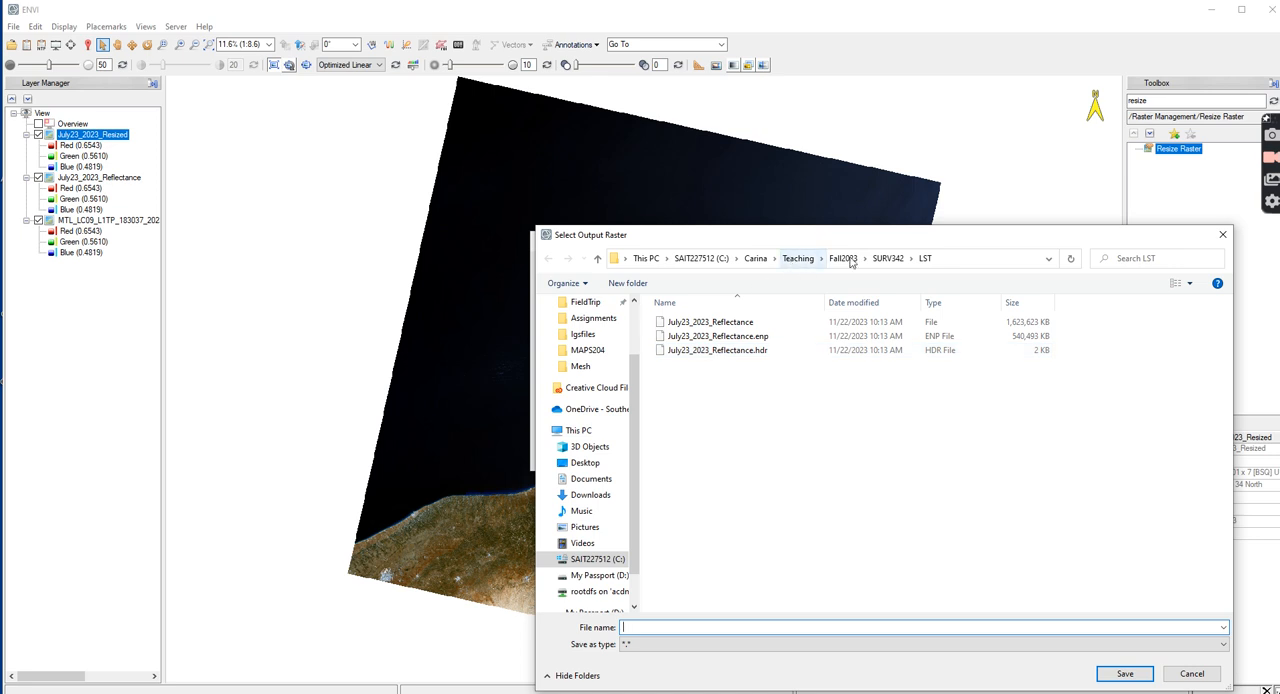
left_click(710, 322)
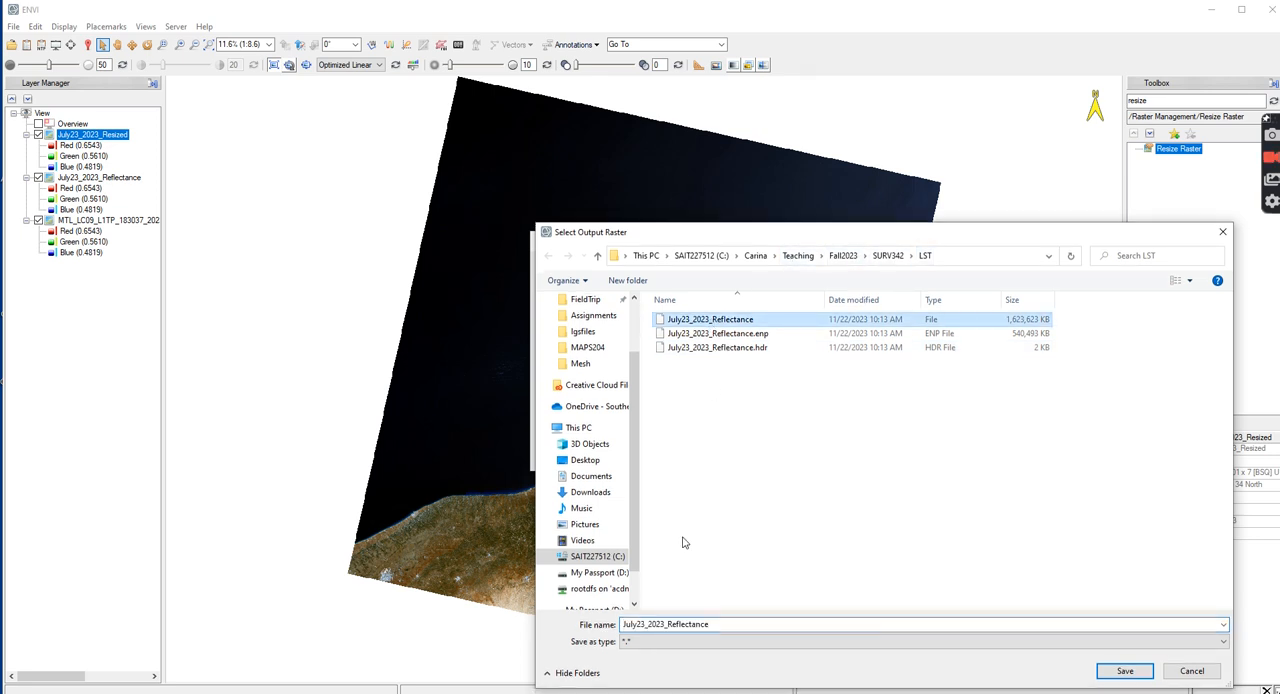
double_click(713, 624)
left_click(713, 624)
type("_LS")
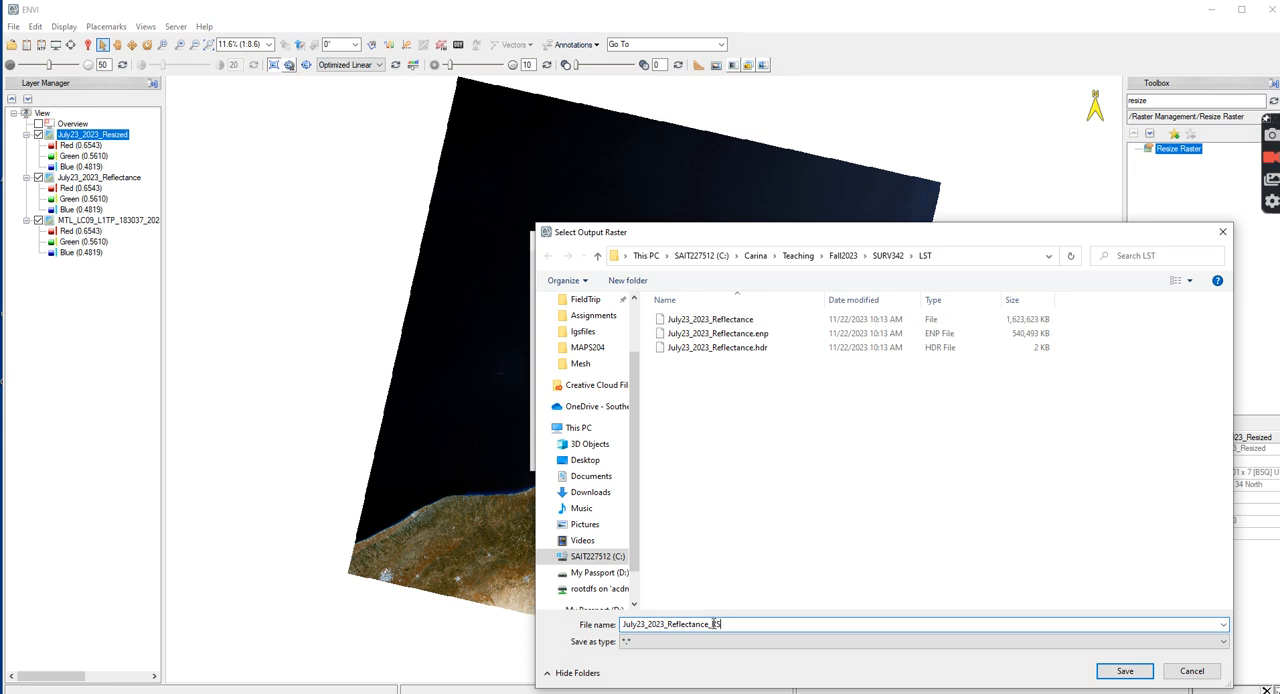
left_click(1127, 671)
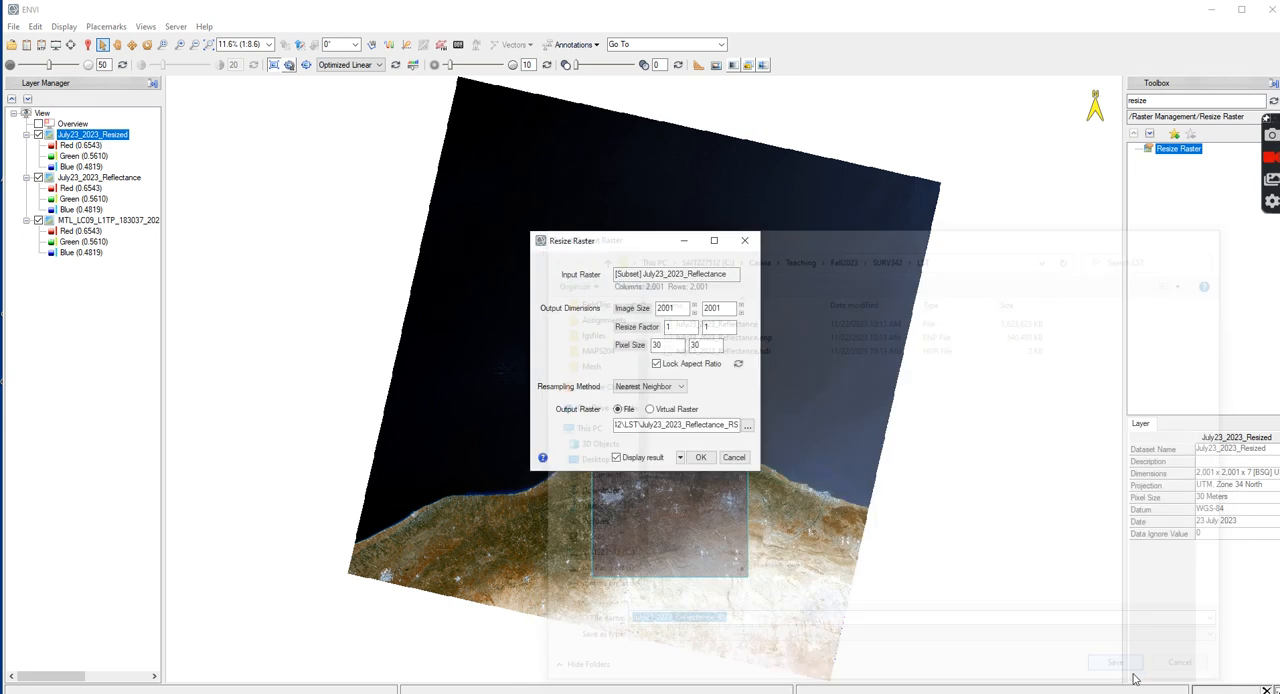
Run the raster resize and hide the full-scene July23_2023_Reflectance and MTL layers to inspect the subset
left_click(703, 458)
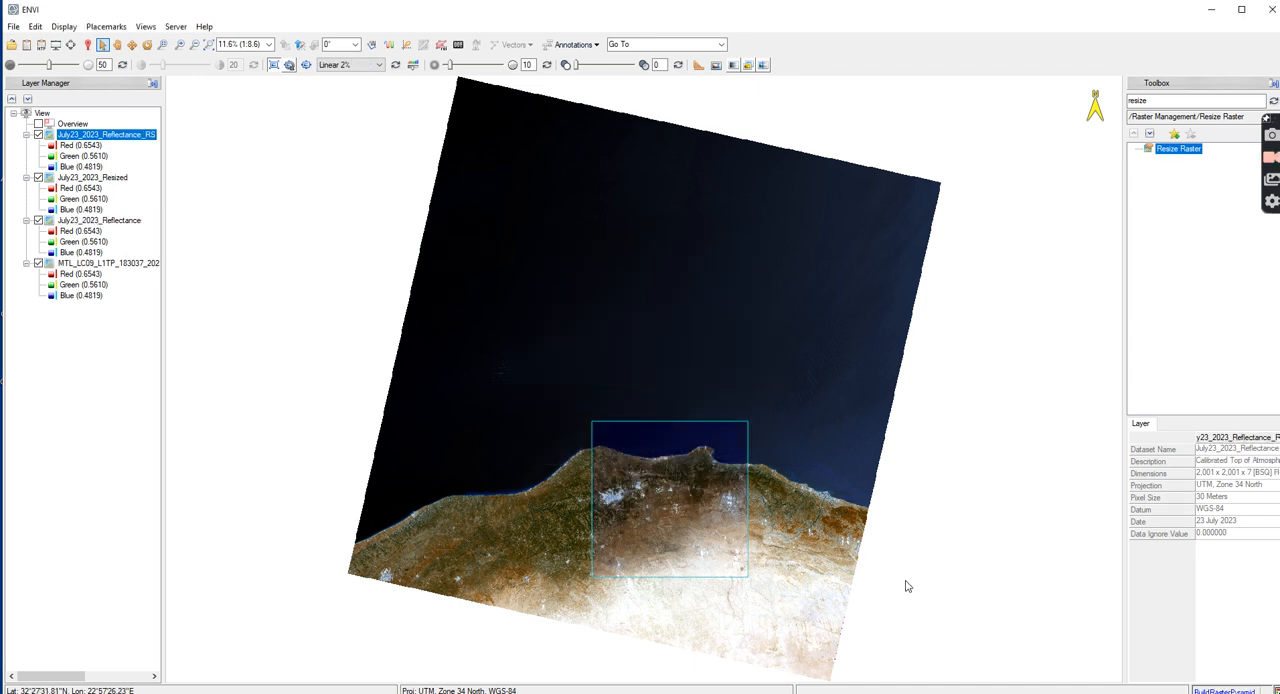
left_click(38, 220)
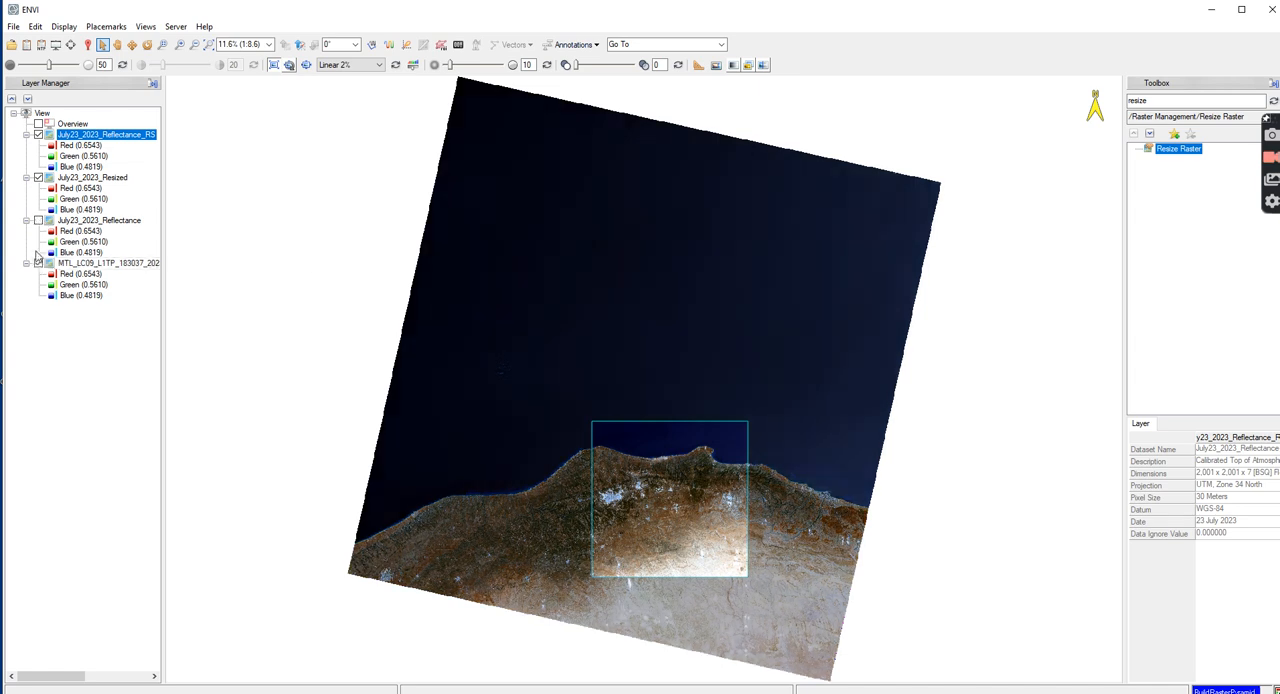
left_click(38, 263)
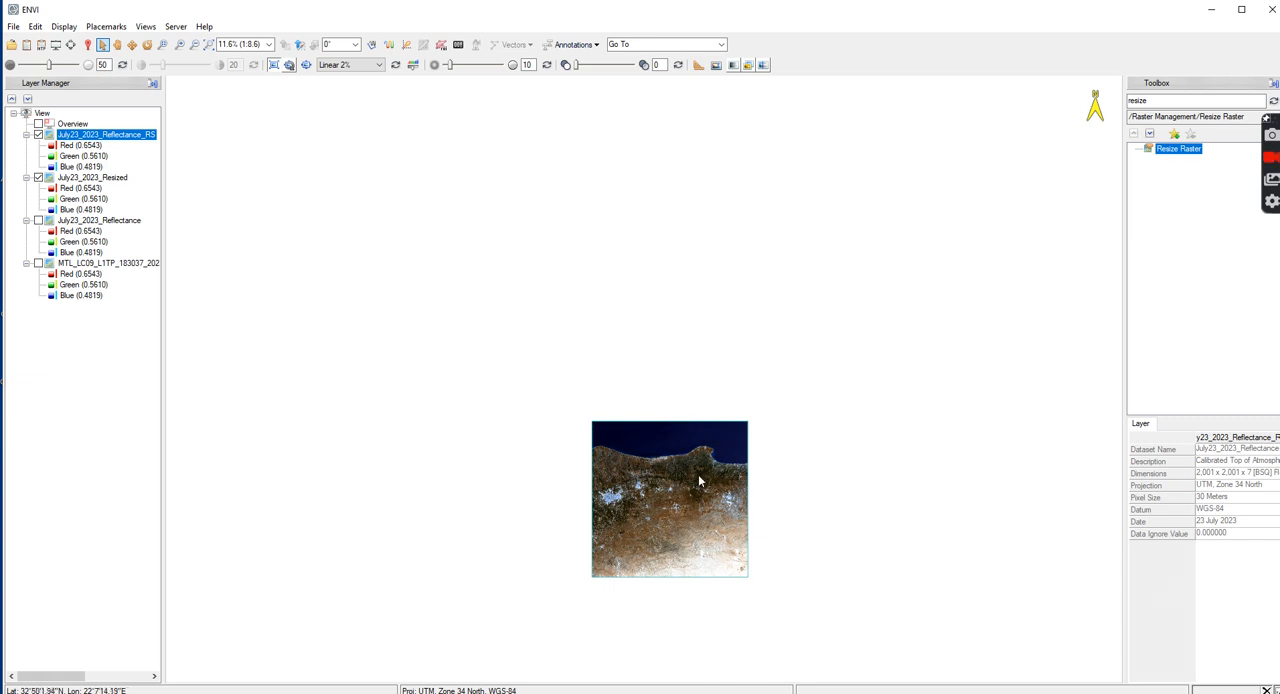
scroll(692, 485, "up", 2)
scroll(692, 485, "up", 1)
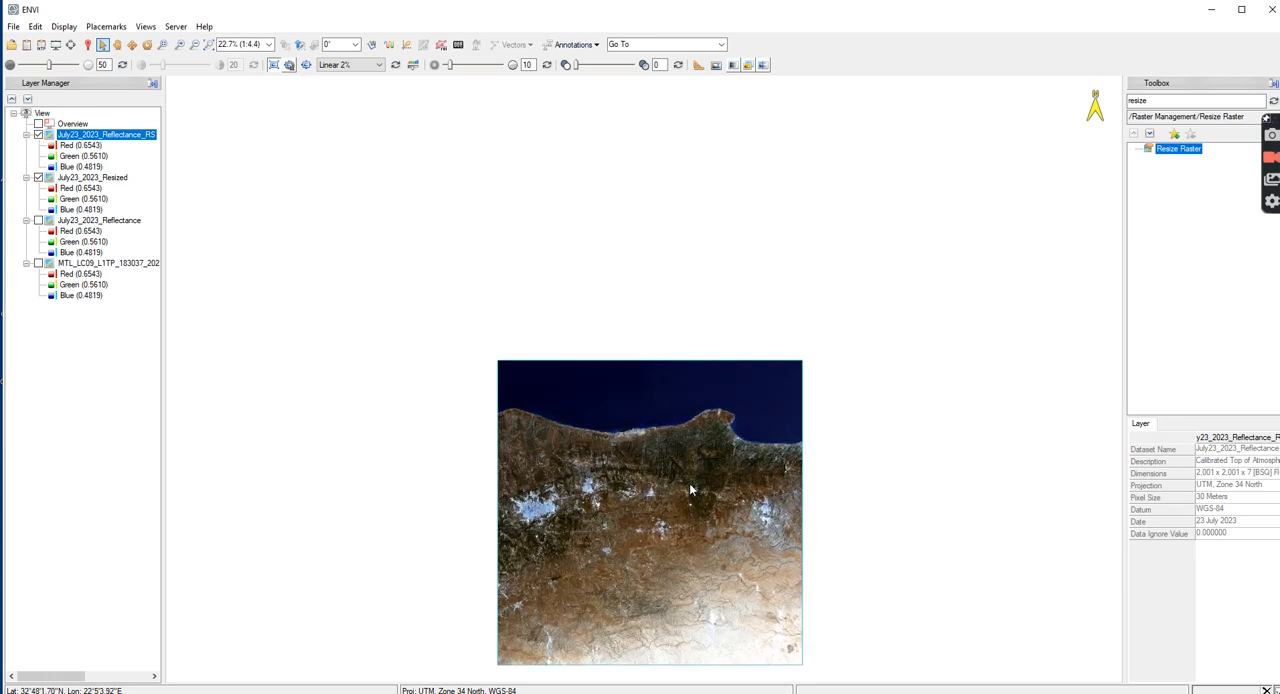
left_click(210, 45)
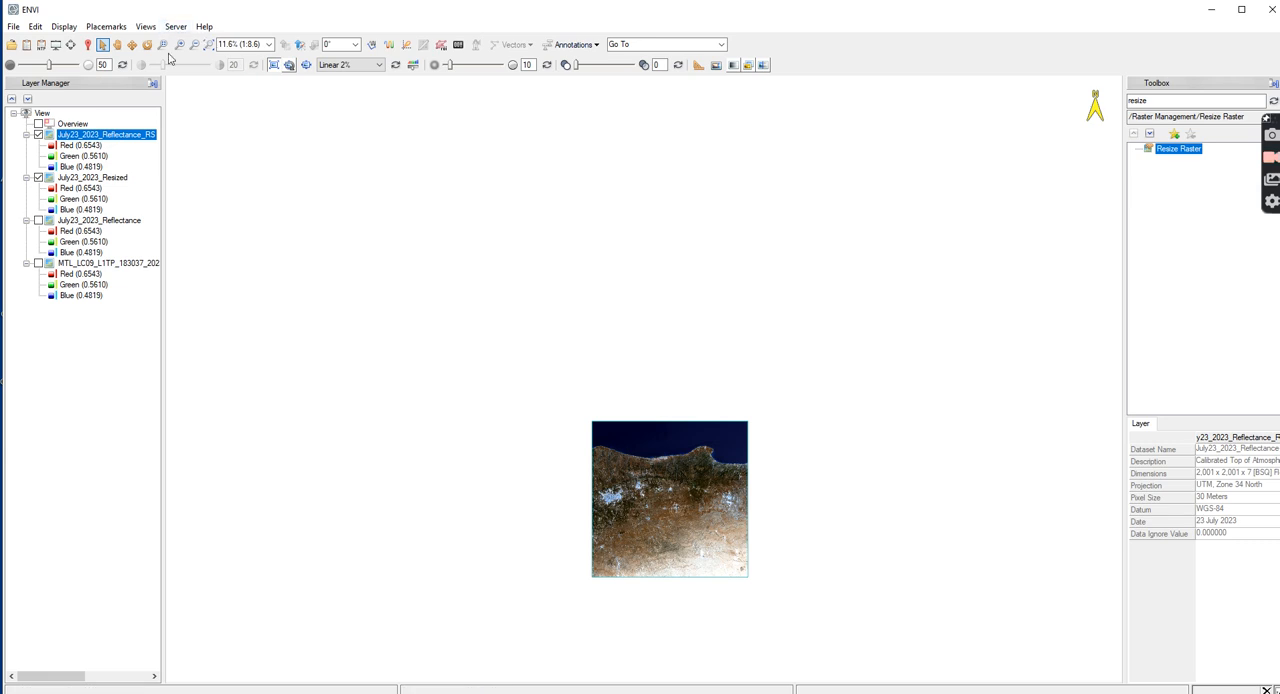
Remove the full-scene July23_2023_Reflectance and MTL layers and fit the view to the remaining rasters
right_click(79, 221)
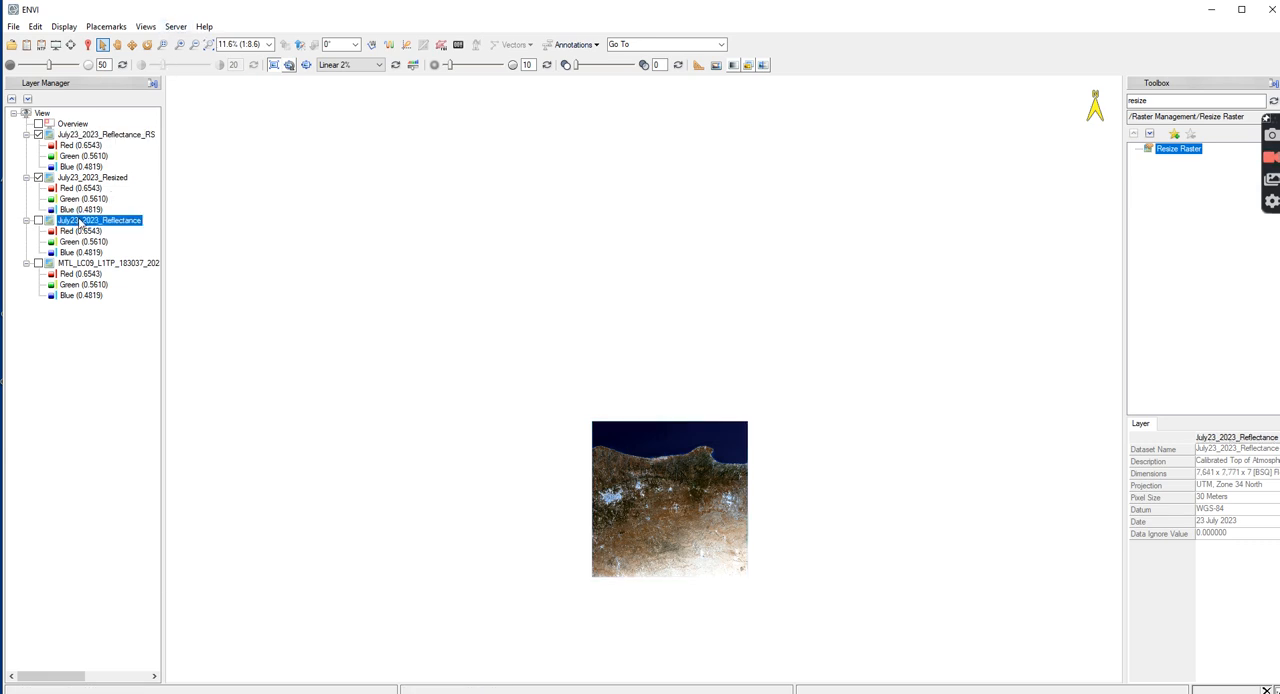
left_click(116, 305)
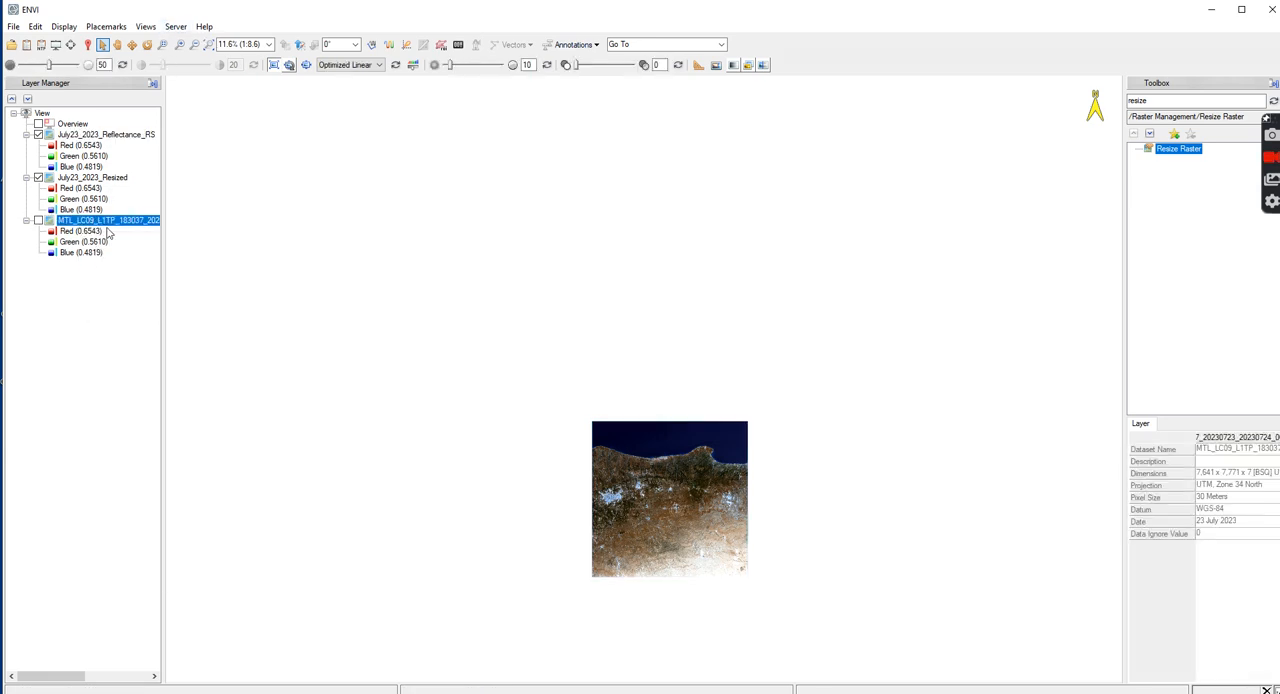
right_click(110, 221)
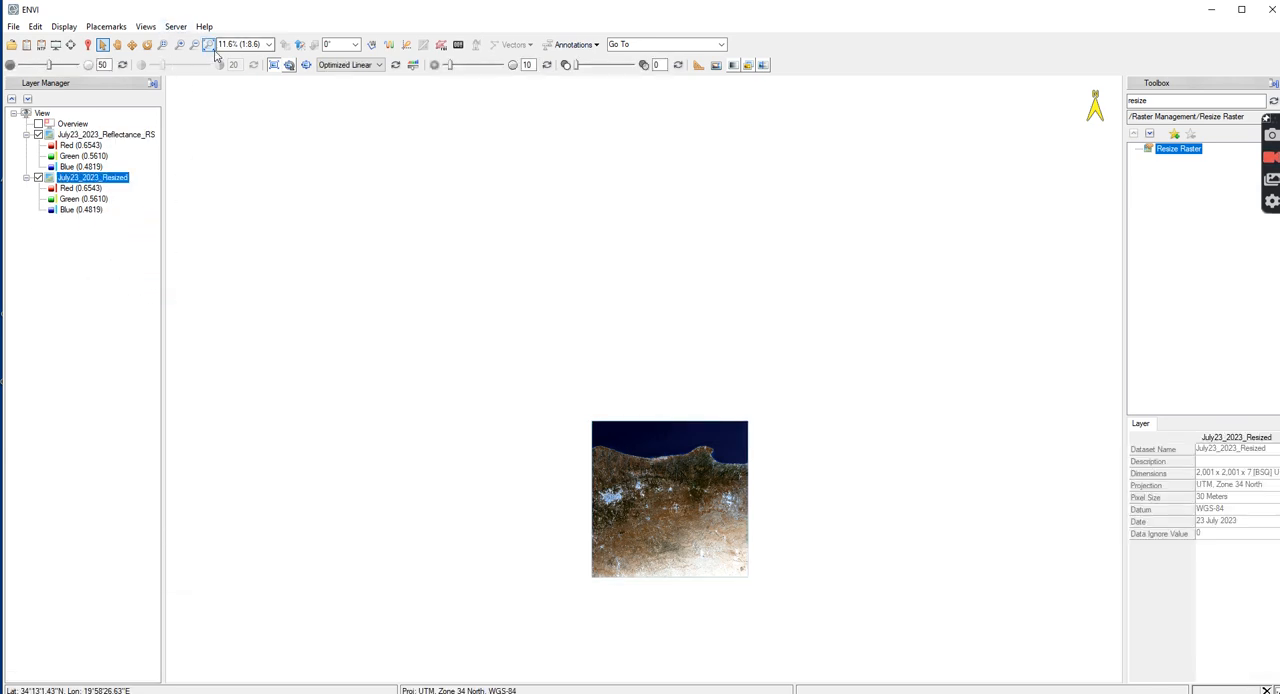
left_click(209, 47)
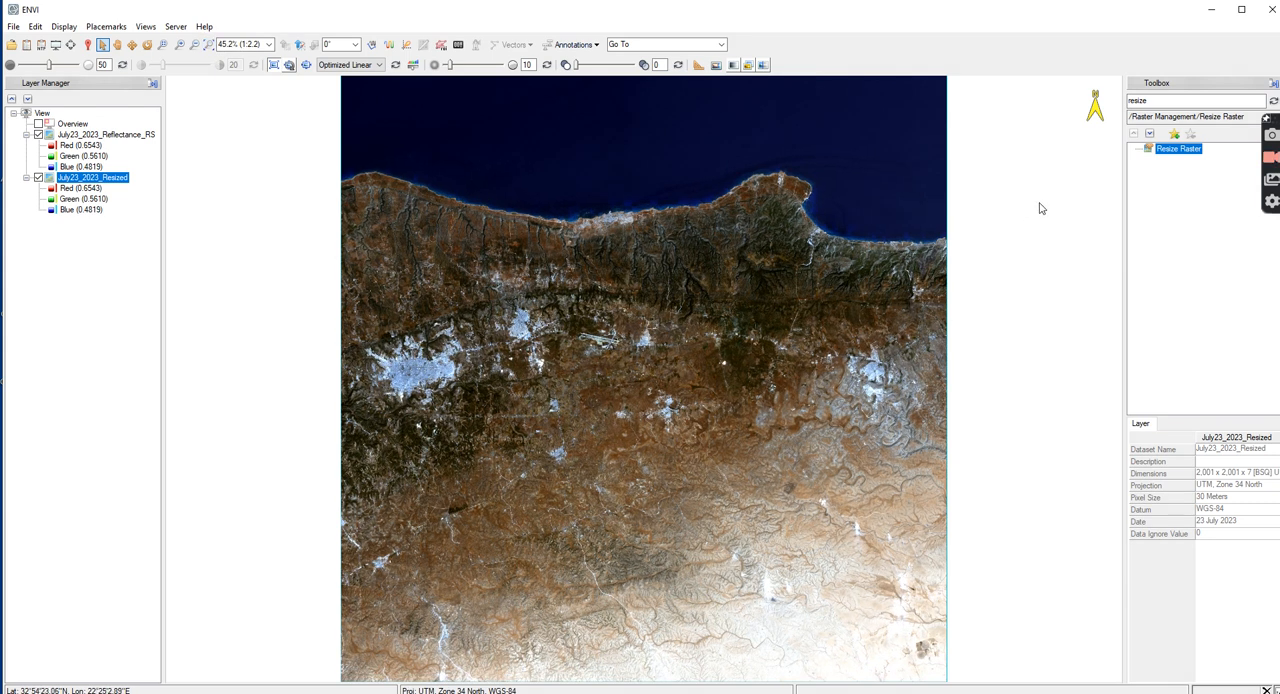
Find the NDVI tool and start it with July23_2023_Reflectance_RS as the input raster
double_click(1166, 98)
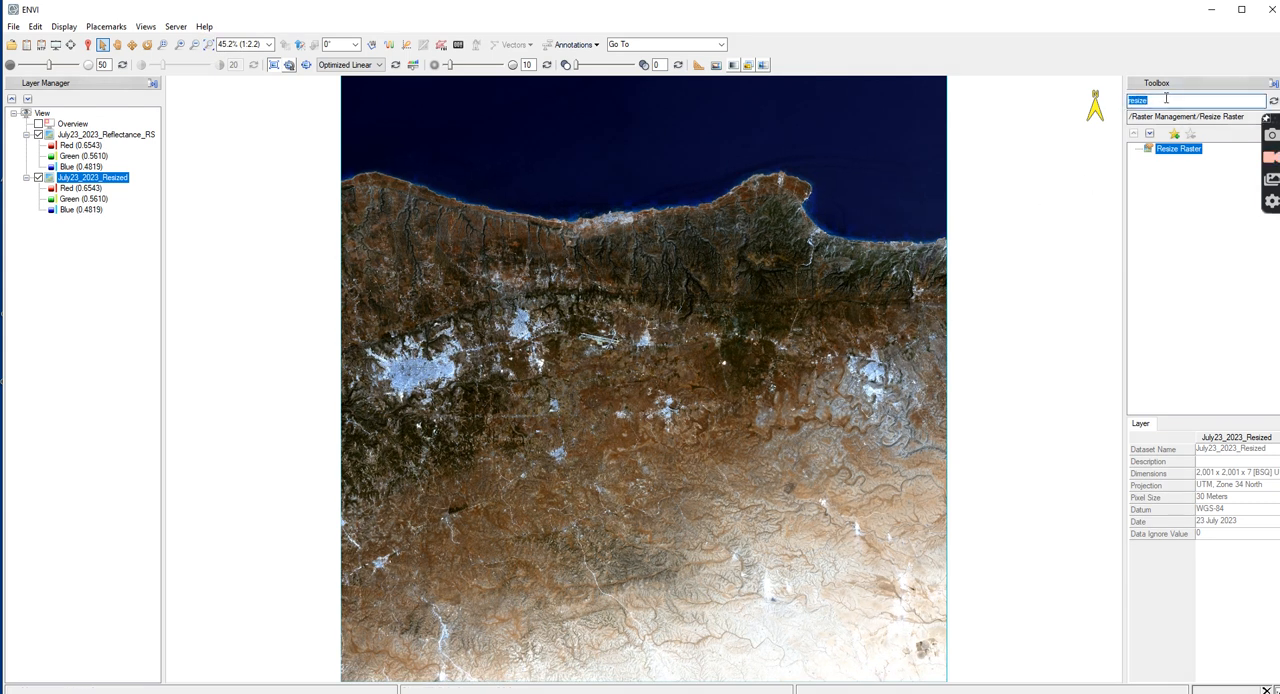
key("BackSpace")
type("ND")
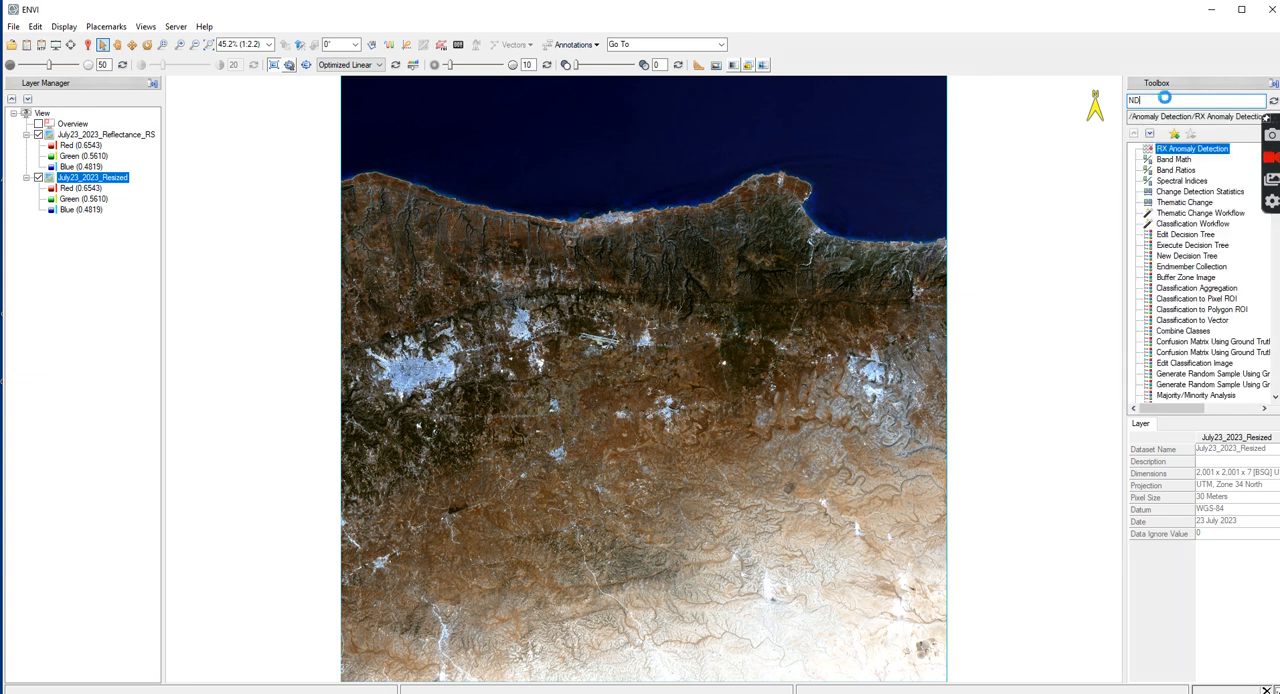
type("VI")
double_click(1163, 149)
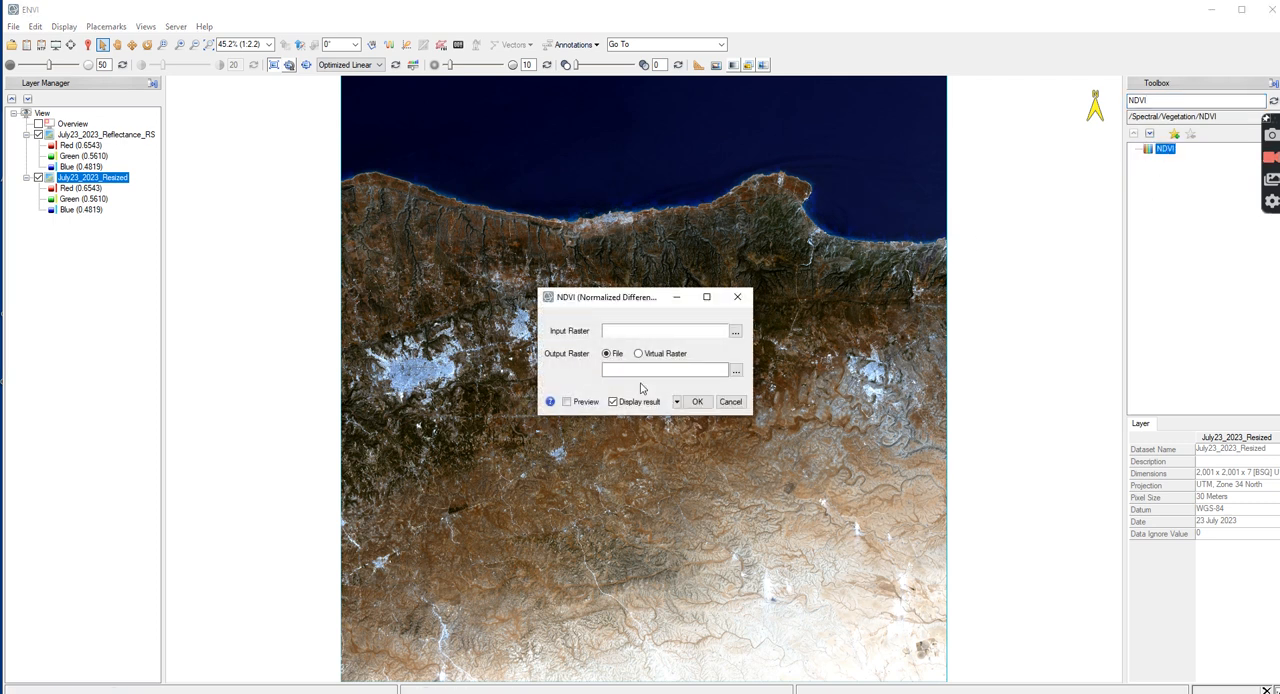
left_click(735, 331)
left_click(697, 374)
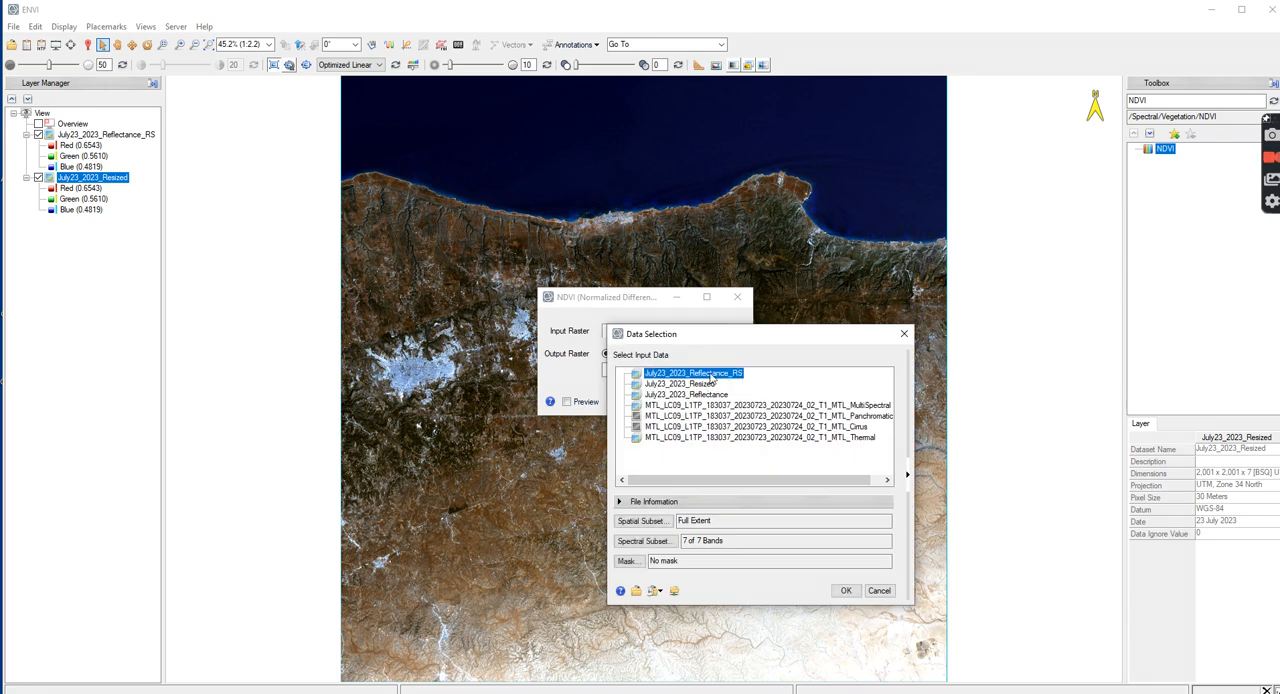
left_click(846, 591)
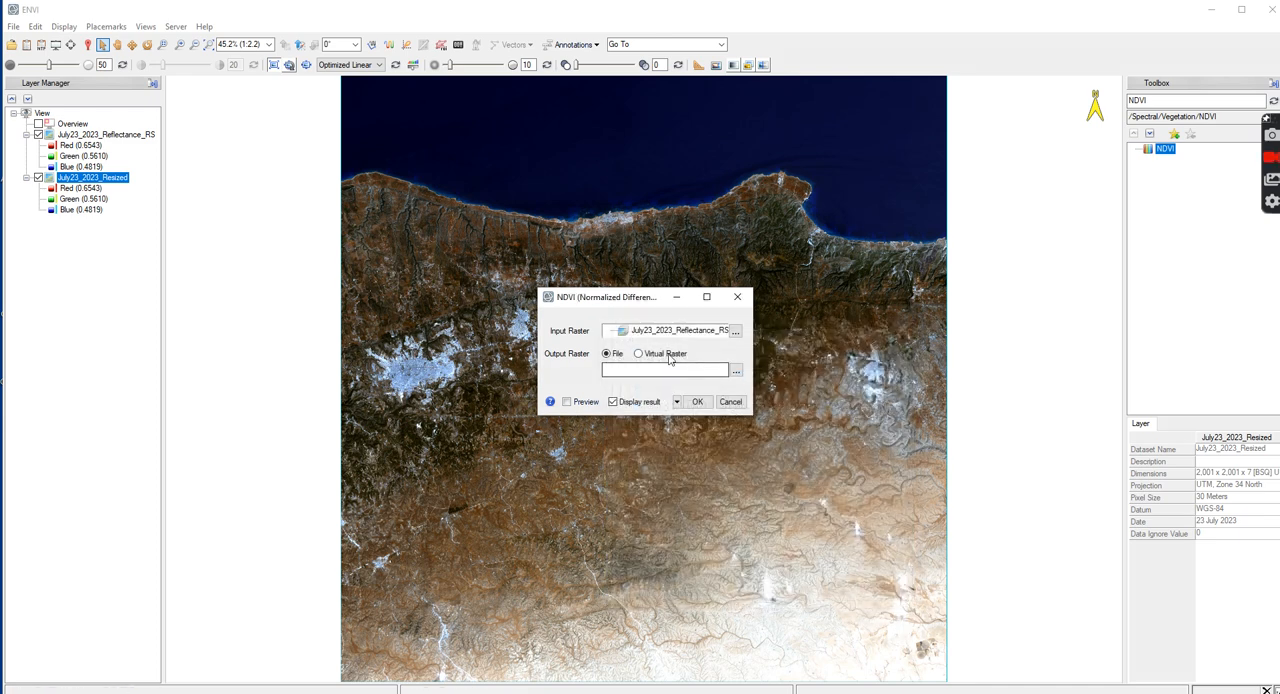
Set the NDVI output raster to JUly23_2023_Reflectance_NDVI in the LST folder and run the calculation
left_click(736, 372)
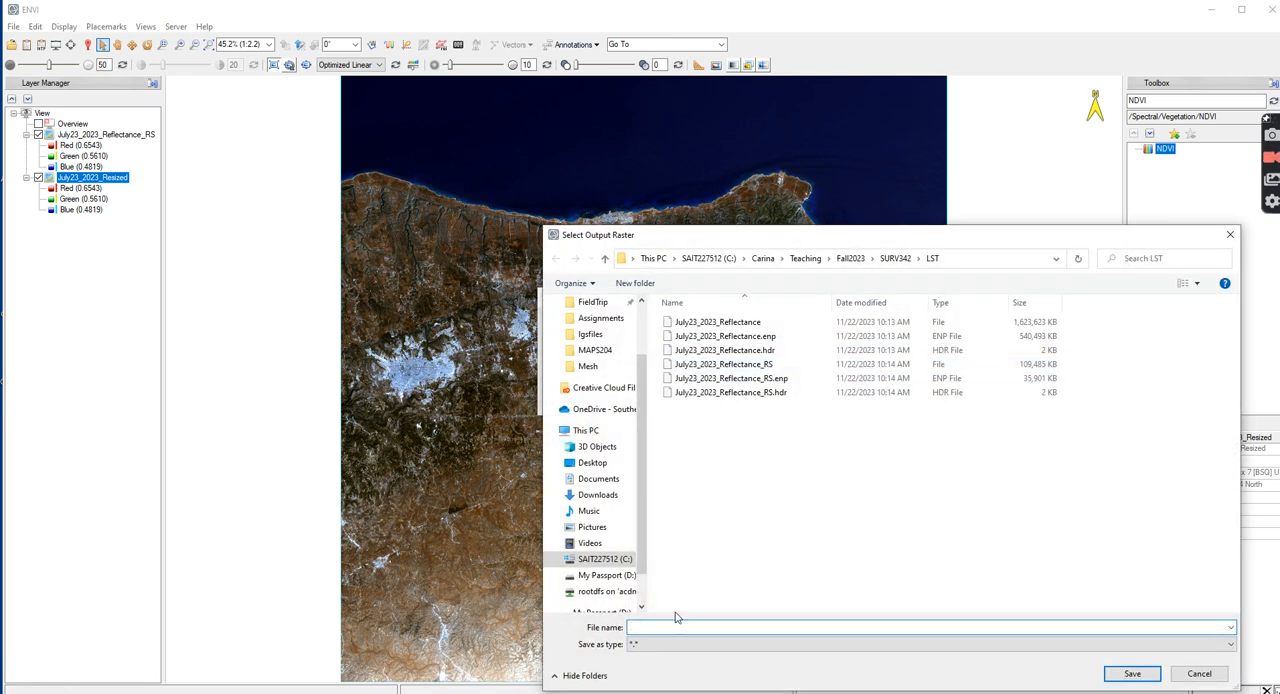
type("JUly")
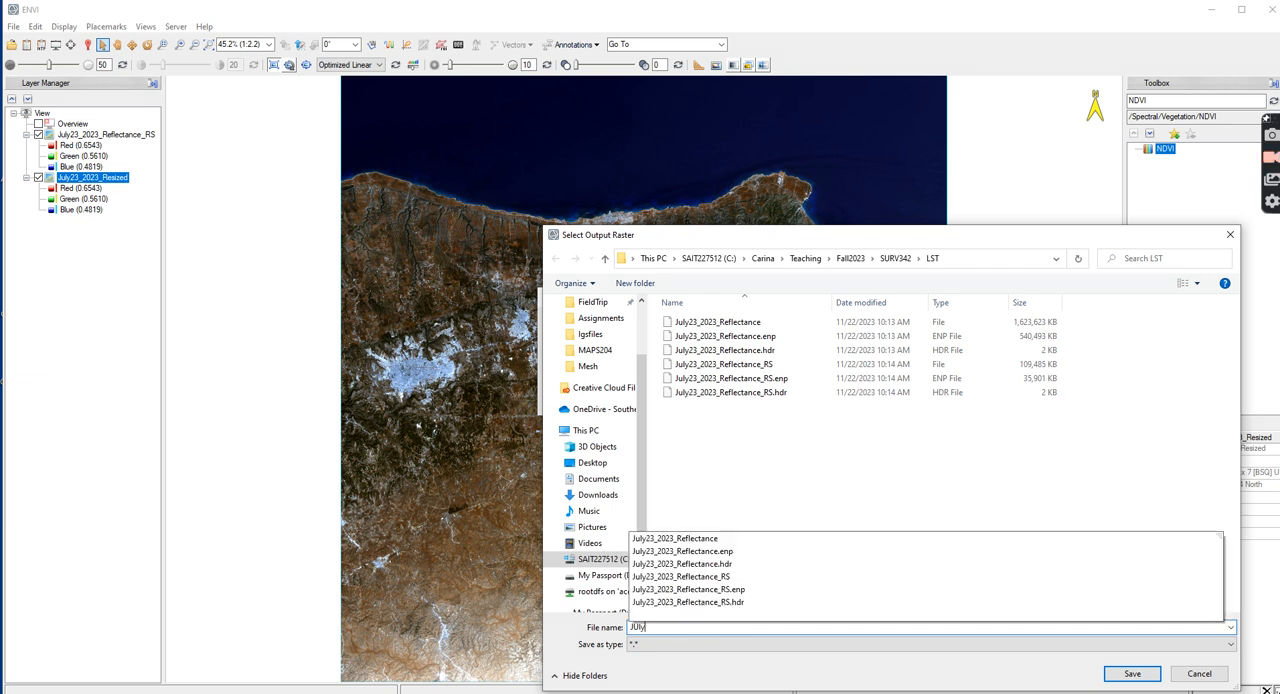
type("23_2023")
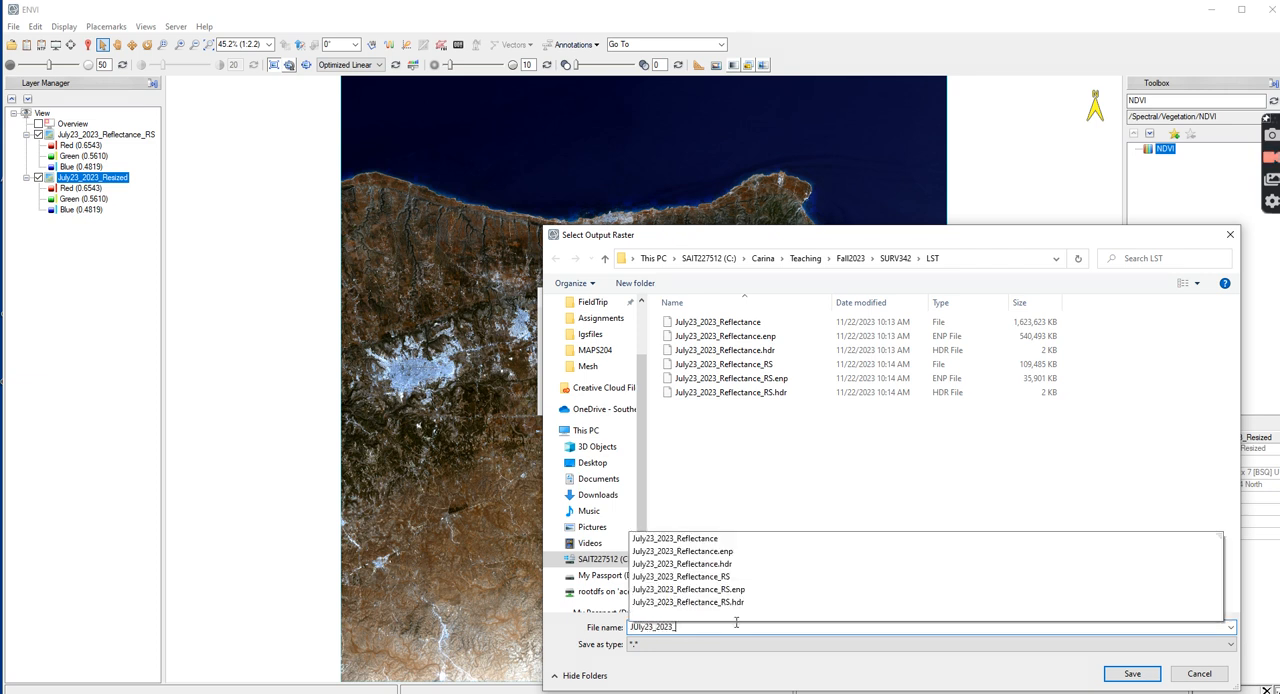
type("_Reflectance_NDVI")
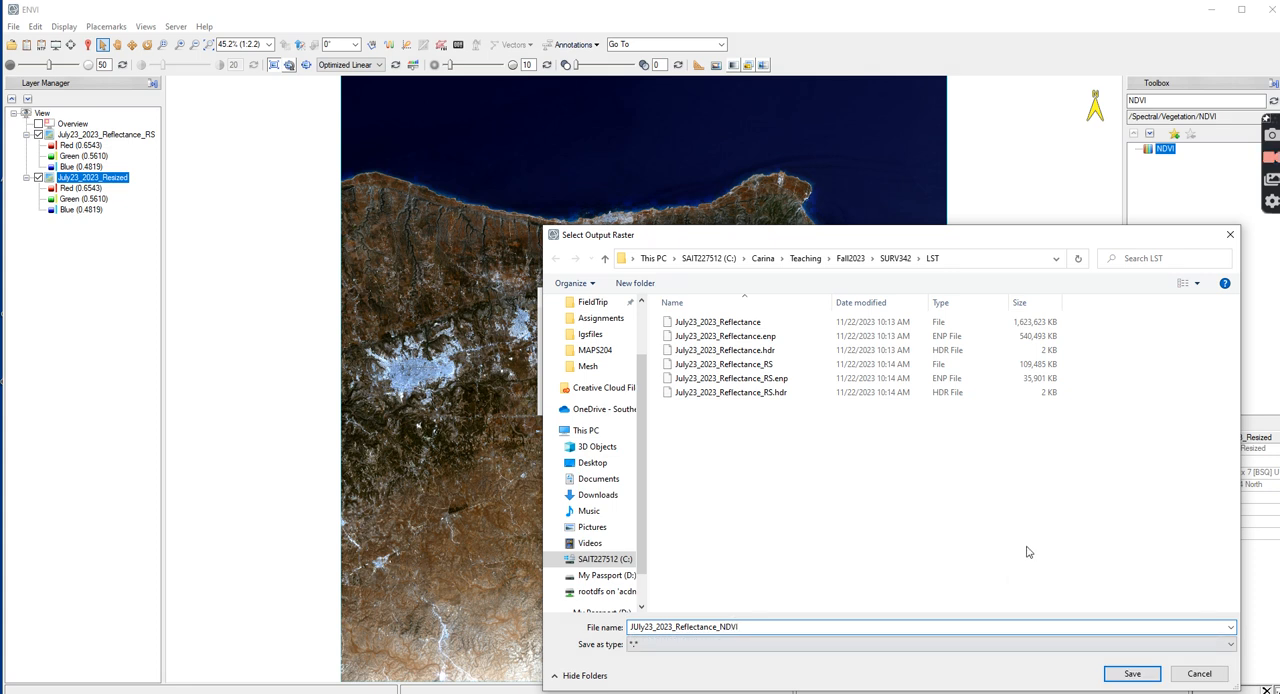
left_click(1146, 673)
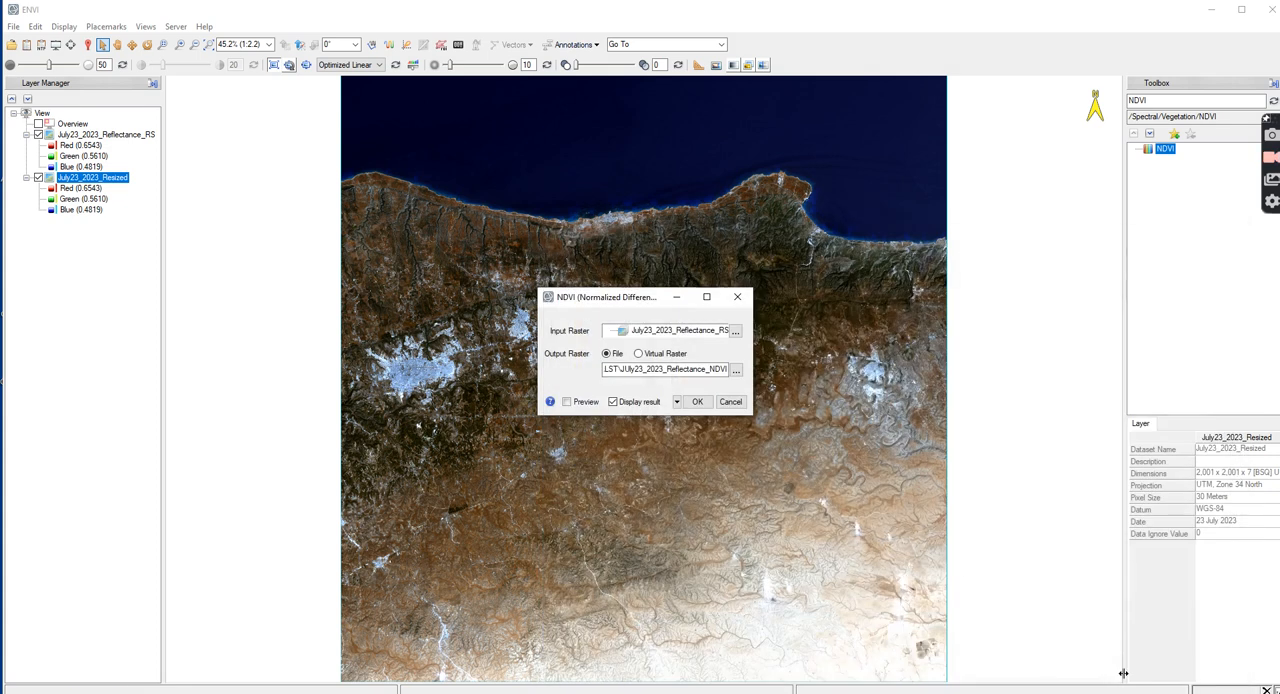
left_click(702, 404)
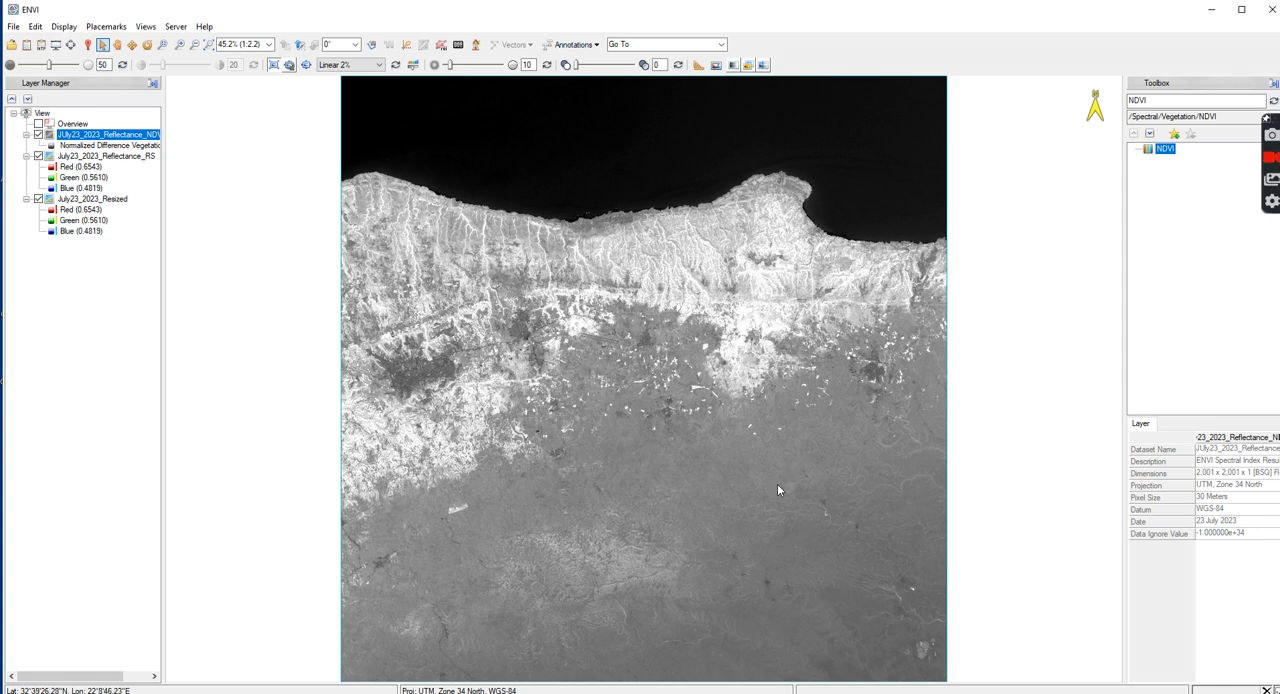
Compute the quick statistics of the JUly23_2023_Reflectance_NDVI layer
left_click(56, 134)
right_click(89, 142)
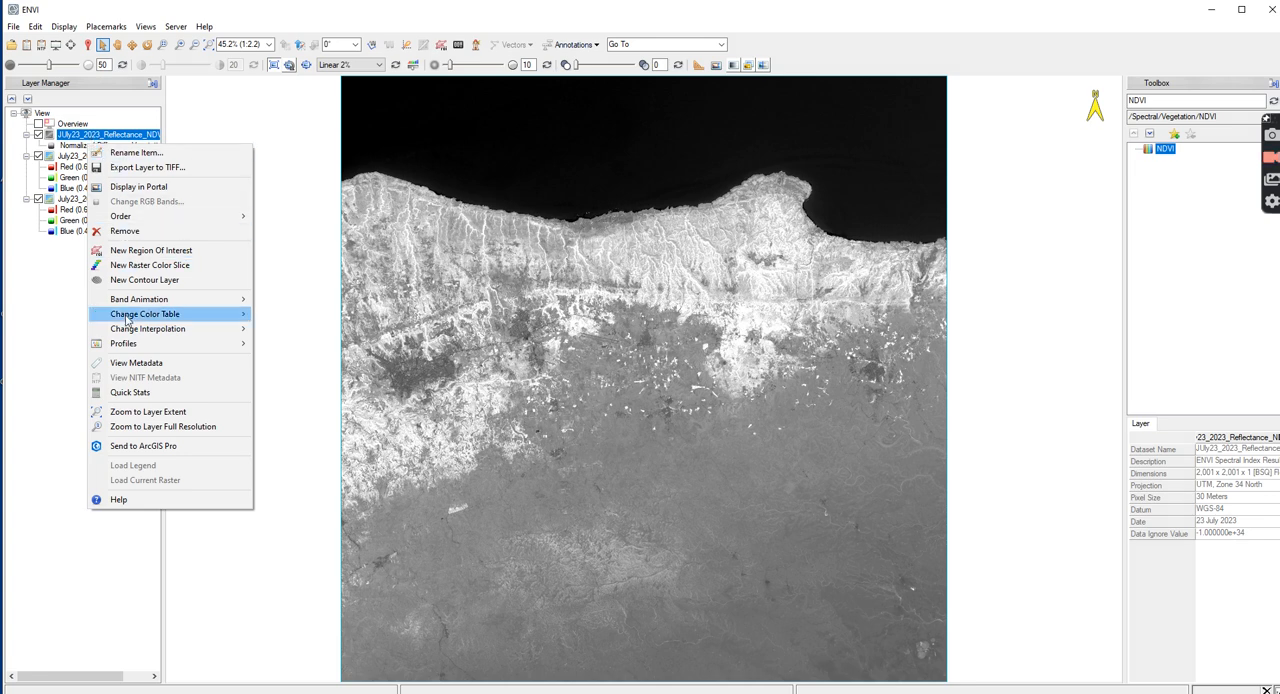
left_click(143, 395)
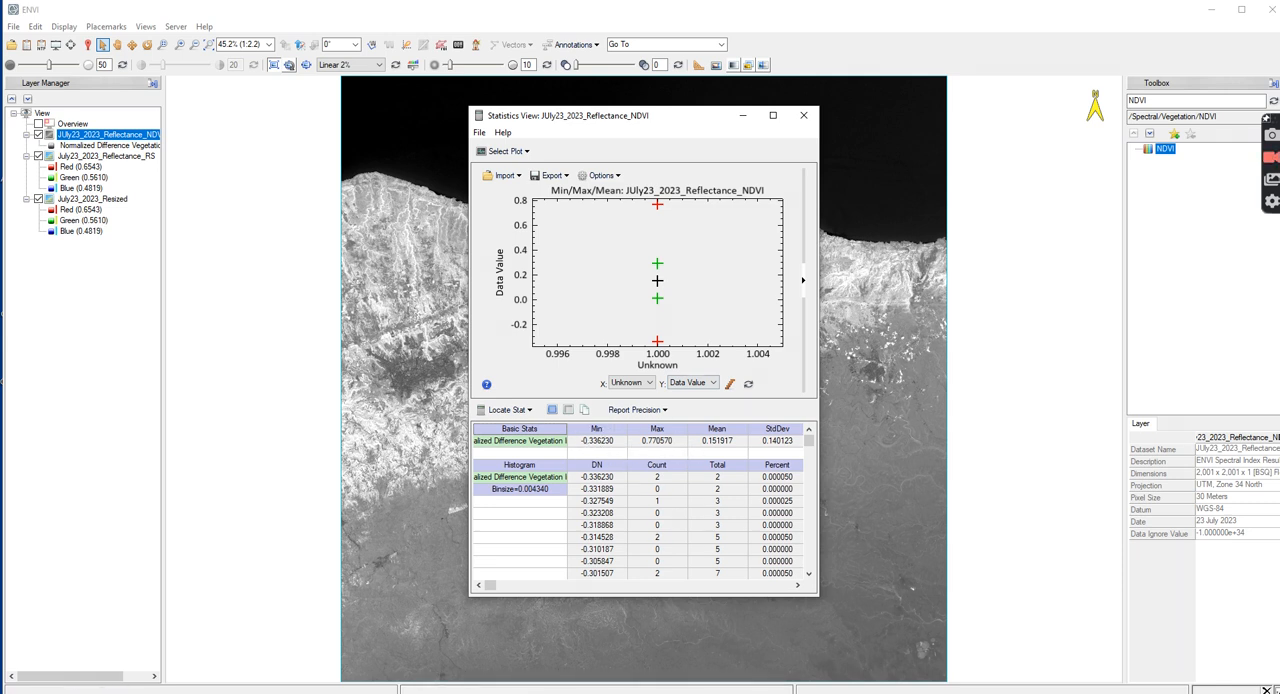
Switch to Snipping Tool, capture the NDVI minimum and maximum from the statistics table, and close the statistics view
key("super")
type("snip")
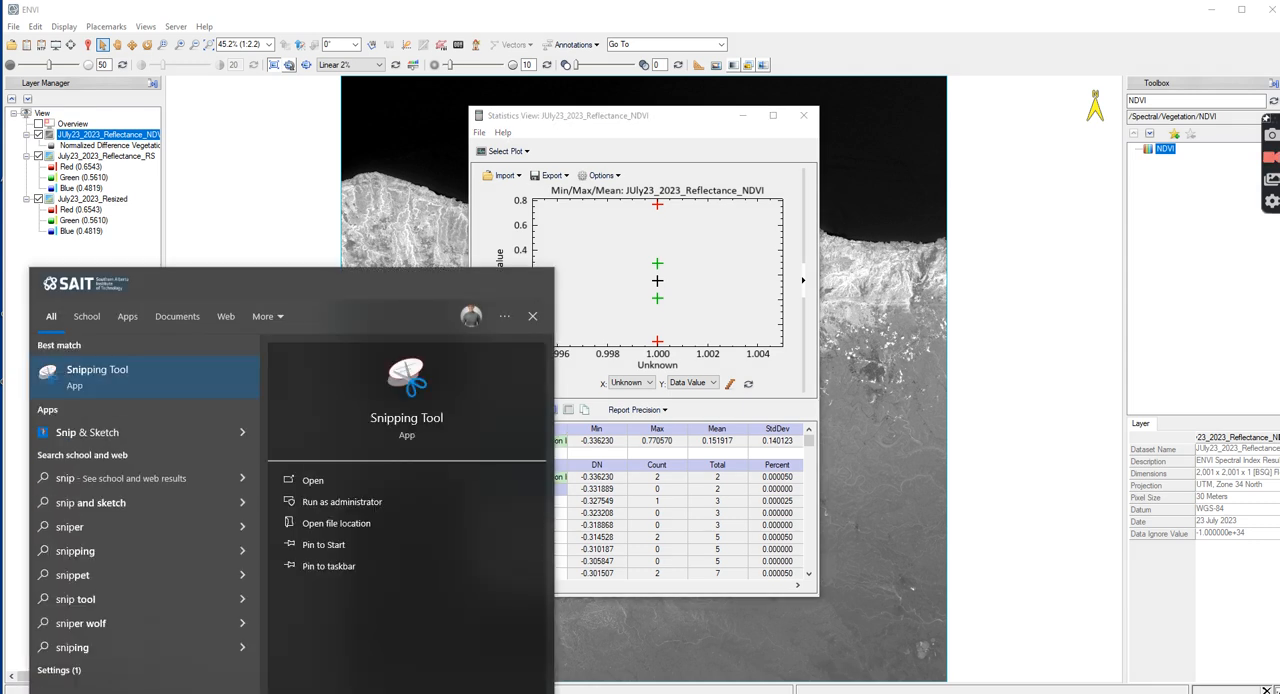
key("Return")
left_click(872, 273)
left_click_drag(475, 404, 701, 461)
left_click_drag(554, 296, 1279, 267)
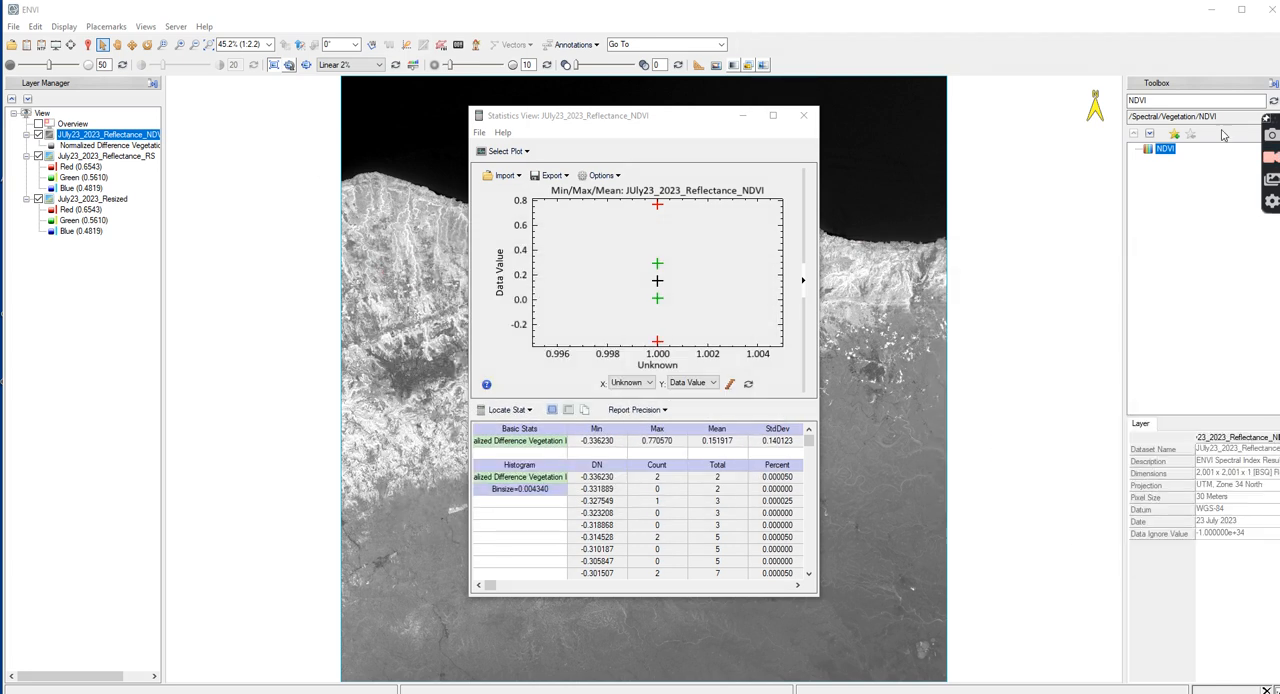
left_click(803, 115)
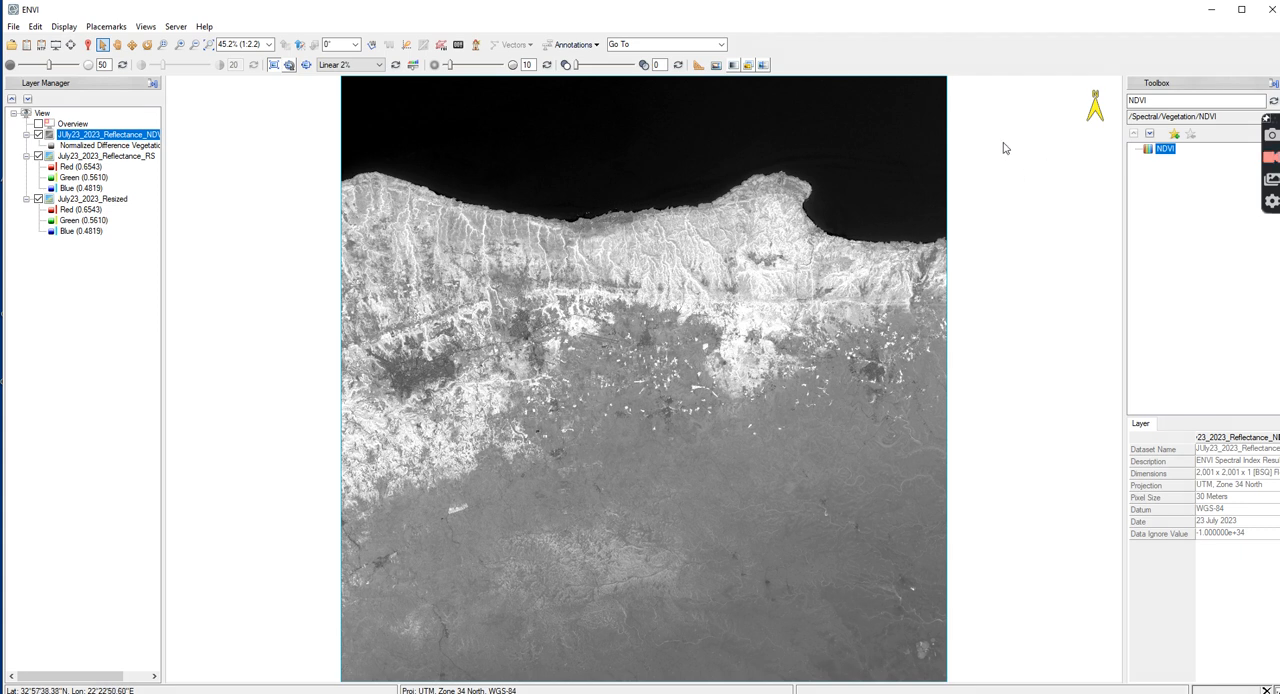
Open Band Math and begin a new expression with ((b1-
left_click(1165, 101)
type("band")
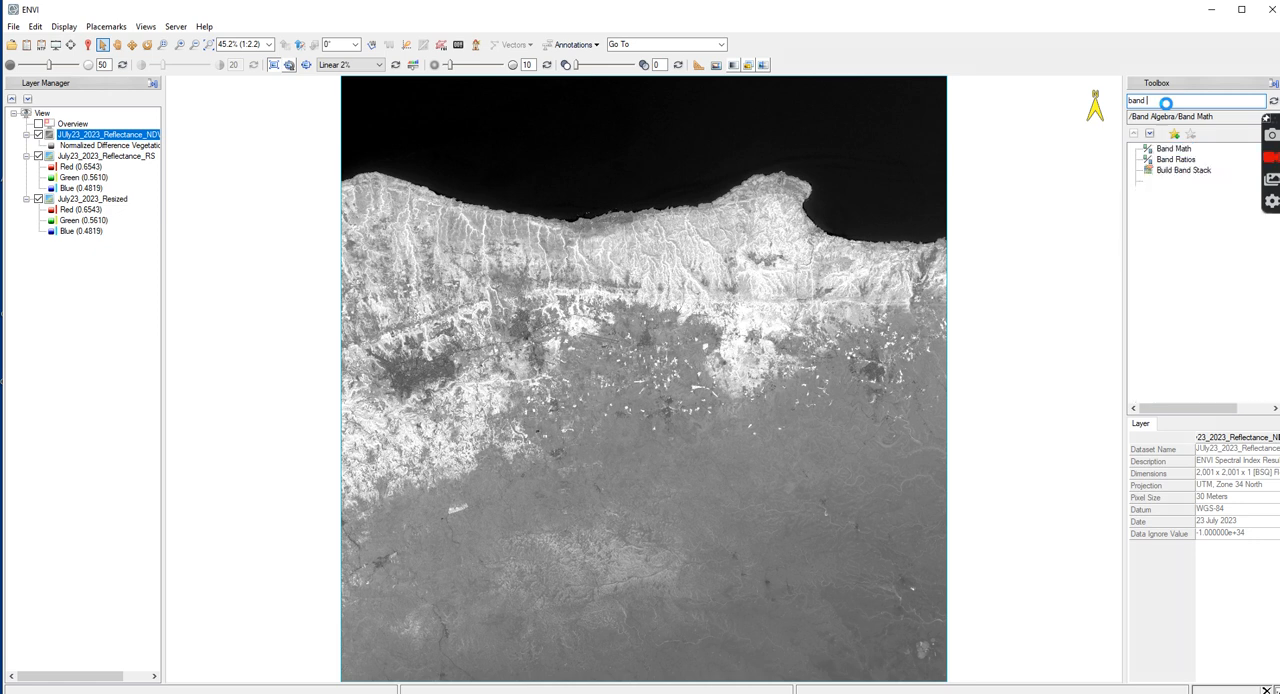
double_click(1168, 152)
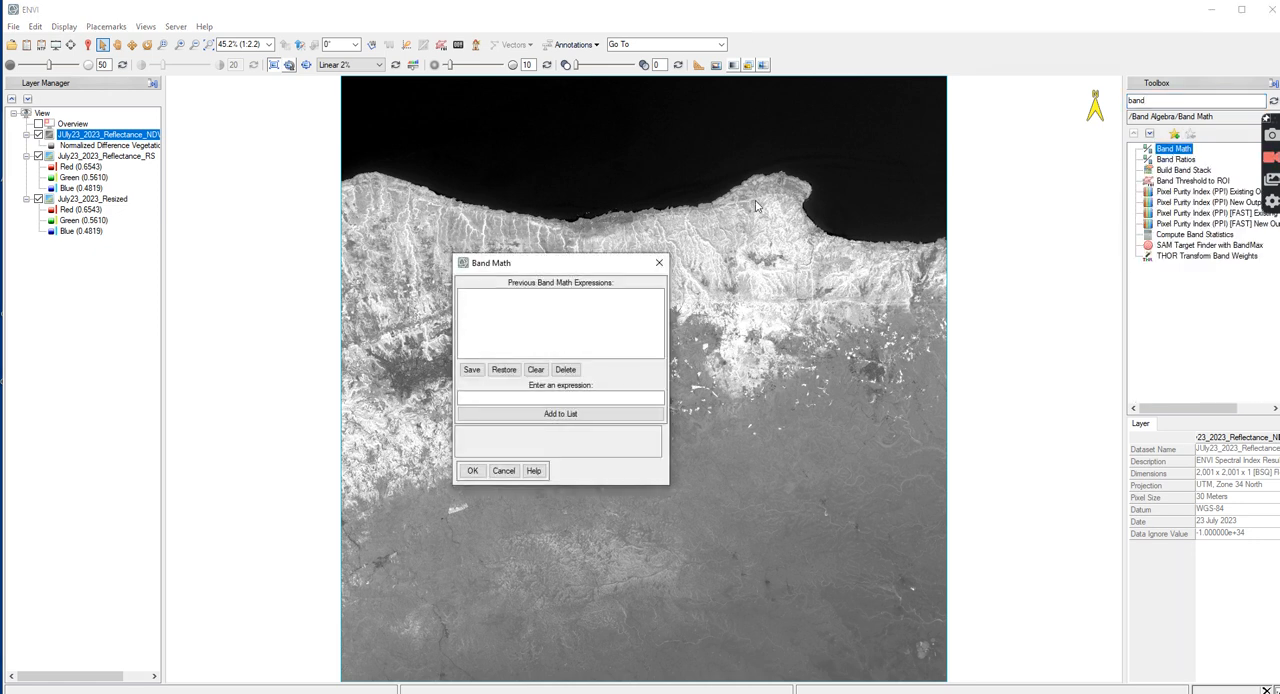
left_click_drag(566, 265, 667, 221)
left_click(660, 353)
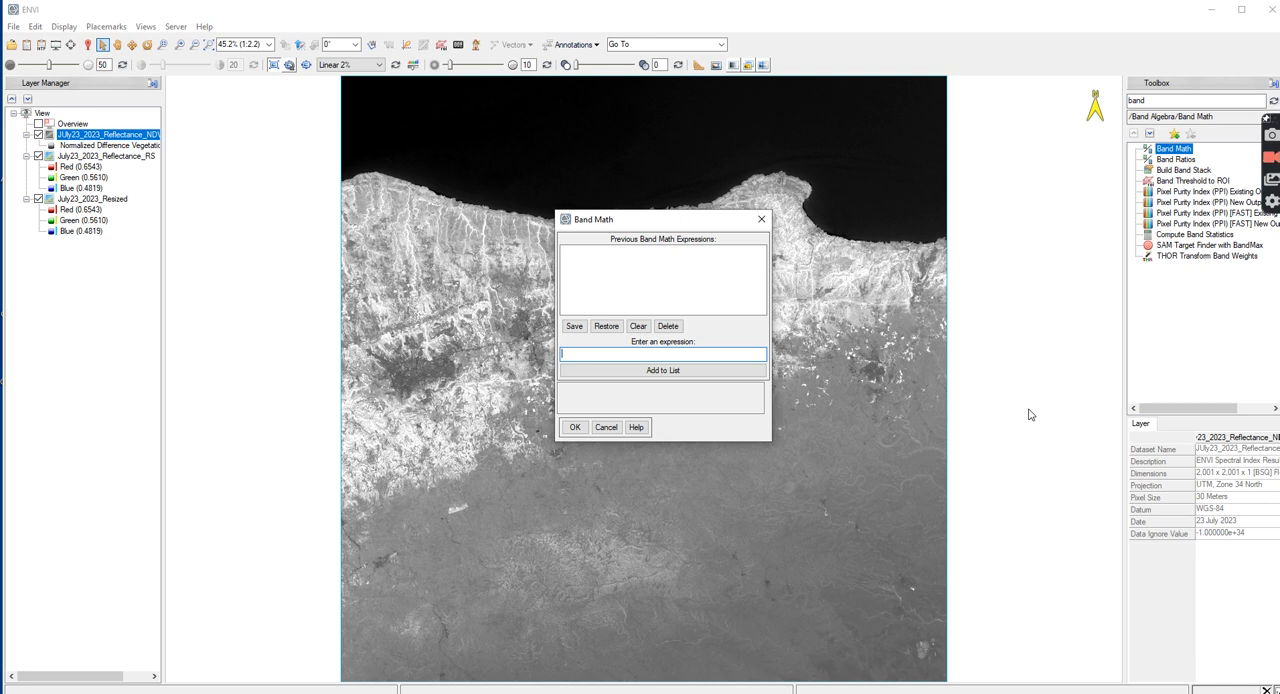
type("((b1")
type("-")
Check the NDVI minimum in the snip and complete the expression's numerator as ((b1-(-0.336230))/
key("alt+Tab")
left_click_drag(811, 275, 350, 195)
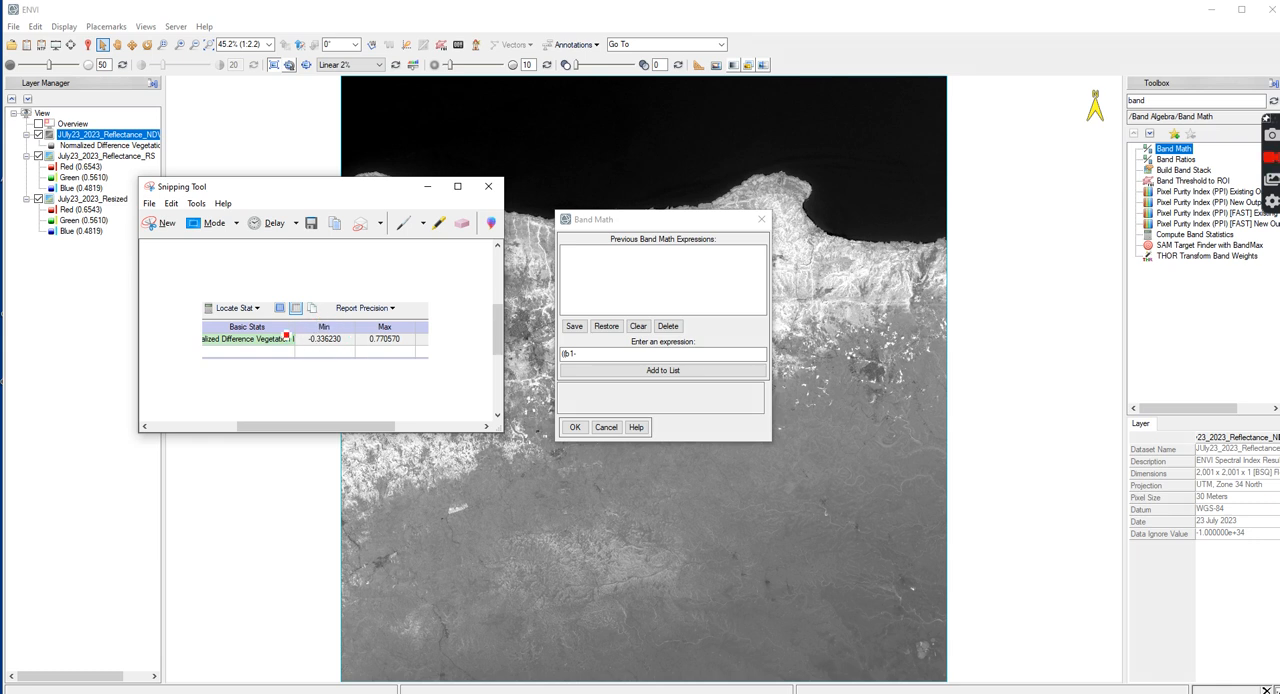
left_click_drag(350, 193, 1279, 250)
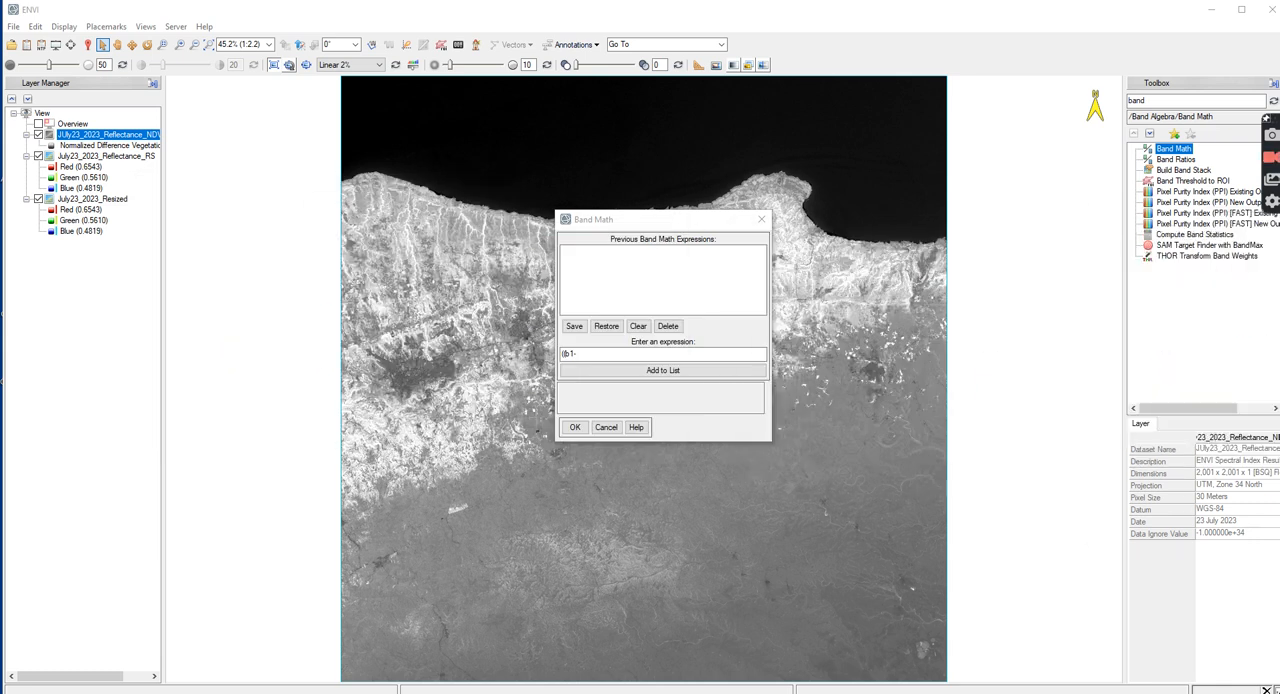
key("alt+Tab")
type("(")
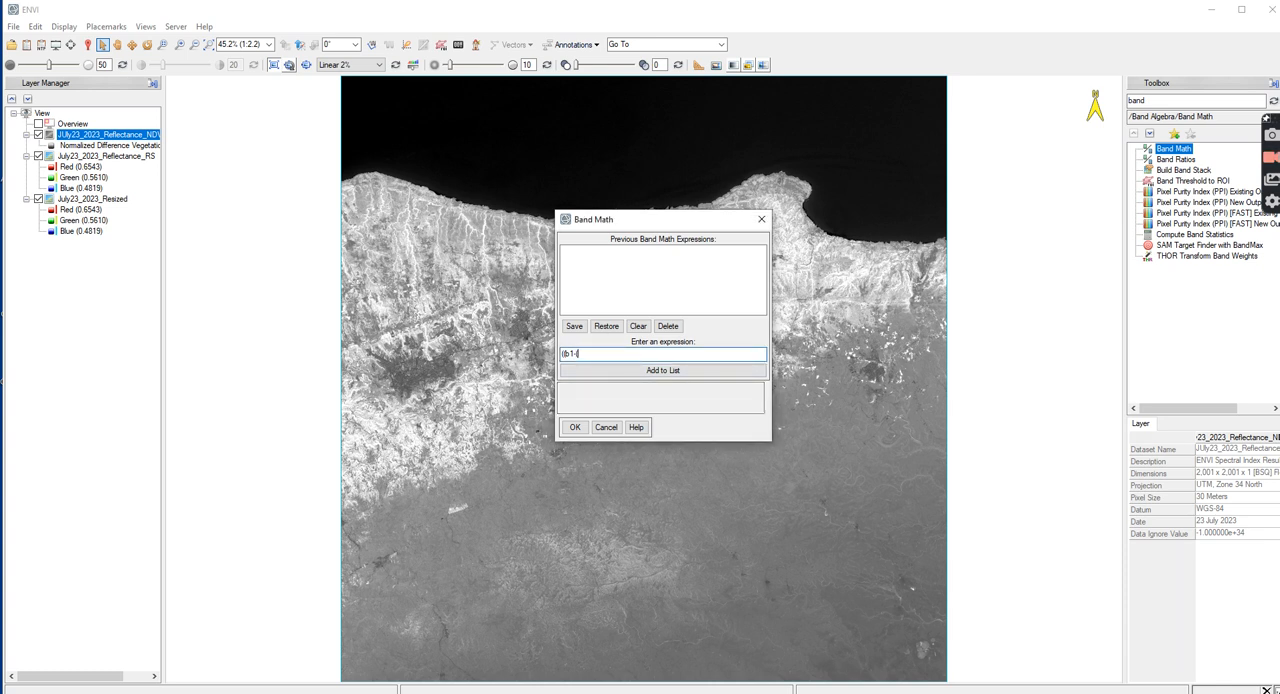
type("-0.3366230")
key("Left")
key("Left")
key("Left")
key("BackSpace")
left_click(665, 353)
type(")")
type("/")
Check the NDVI maximum in the snip and begin the expression's denominator with (0.770570
left_click_drag(1279, 194, 649, 184)
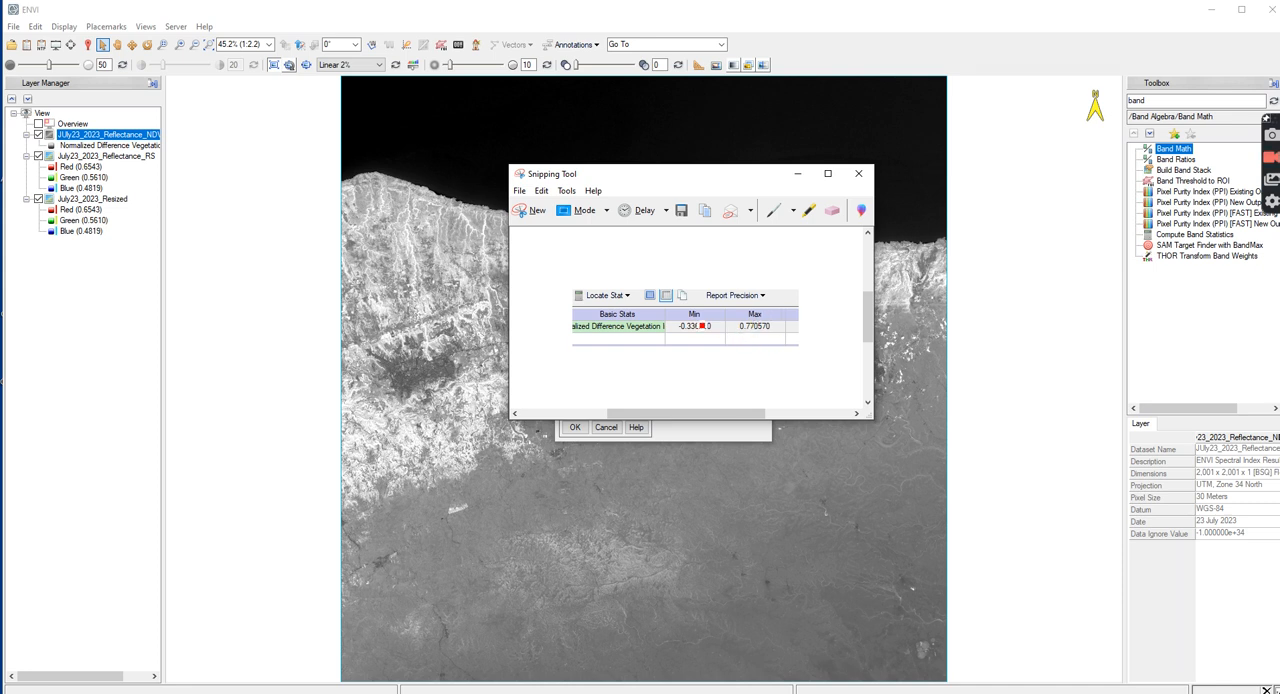
left_click_drag(697, 182, 1279, 250)
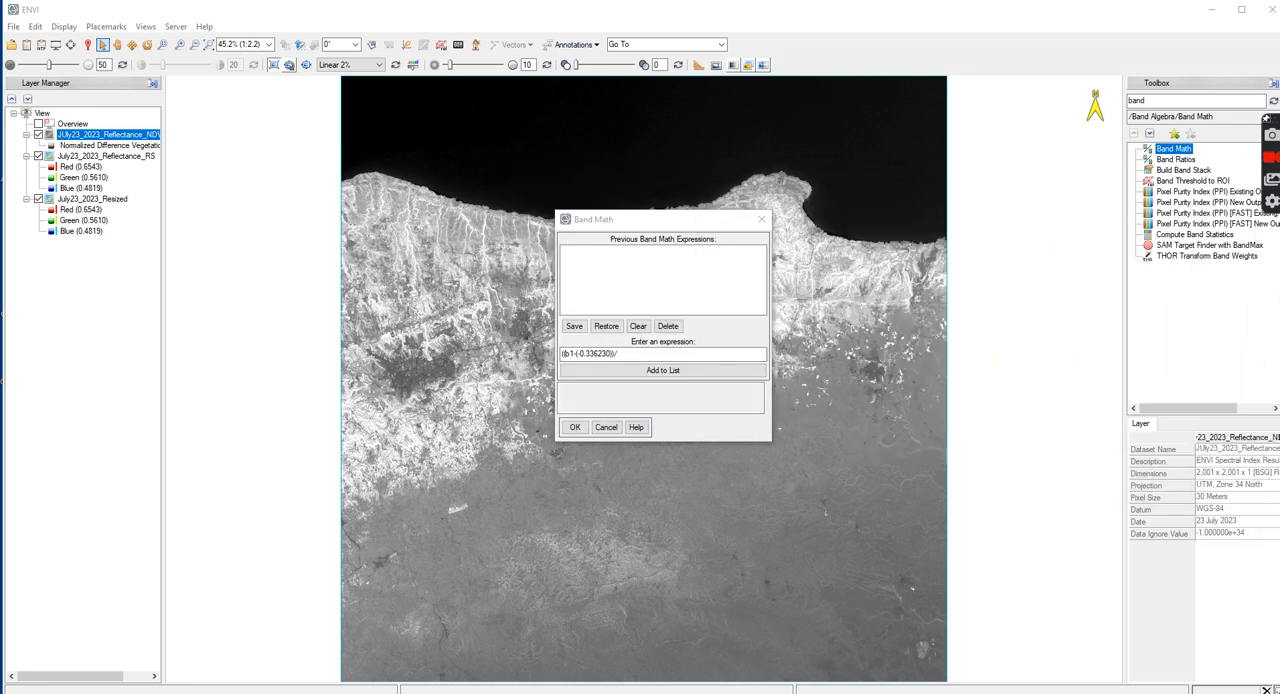
left_click(631, 352)
type("(")
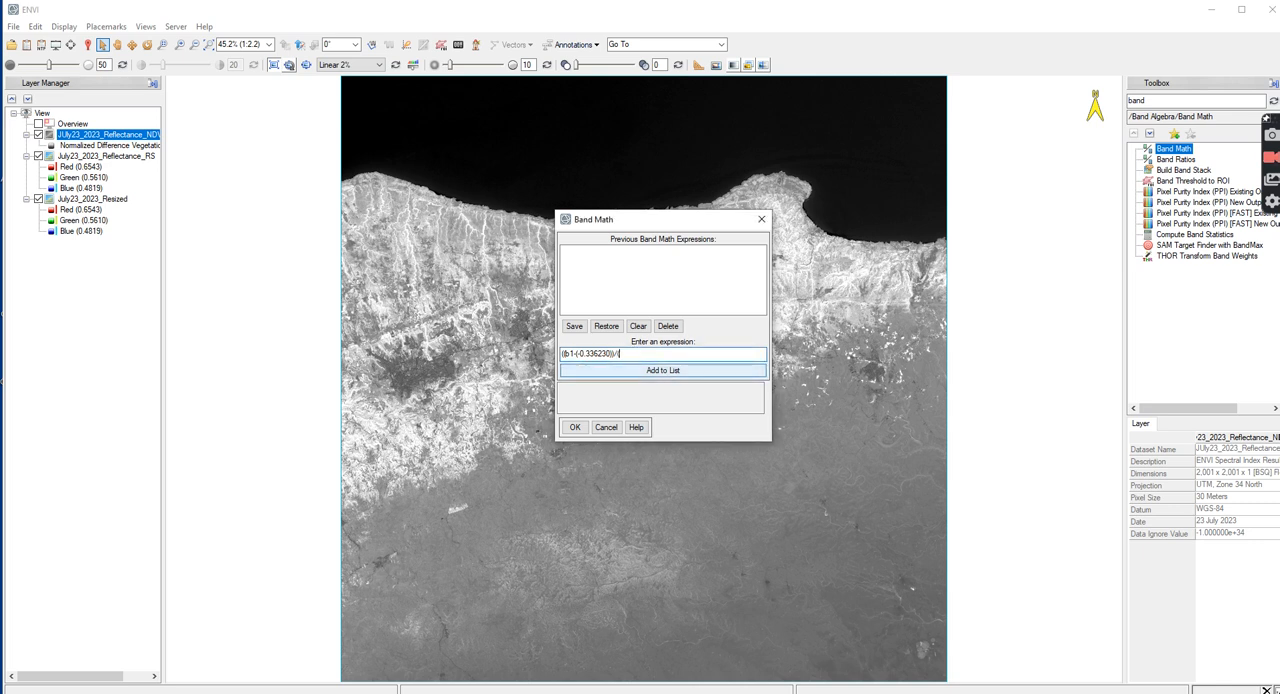
type("0.770570-(-0.336230")
Finish the expression as ((b1-(-0.336230))/(0.770570-(-0.336230)))^2 and add it to the Band Math expression list
type(")")
type("^2")
left_click(674, 377)
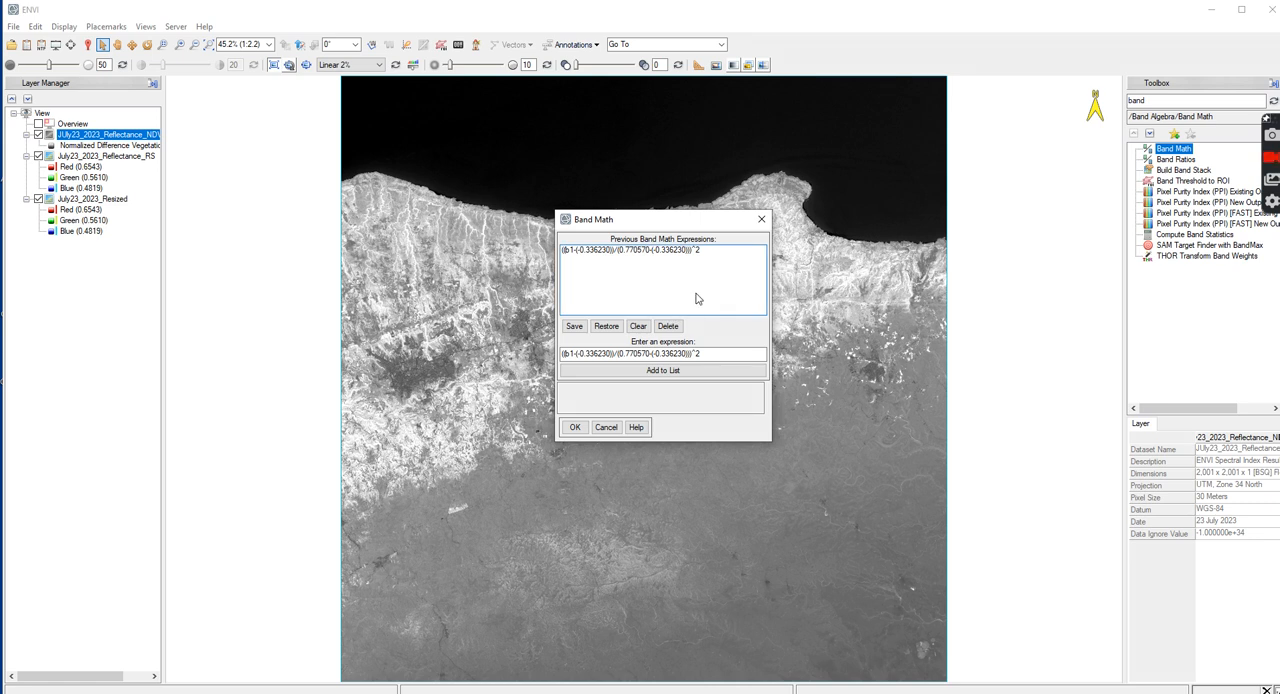
Run the proportion of vegetation expression and pair b1 with the Normalized Difference Vegetation Index band of the NDVI raster
left_click(634, 250)
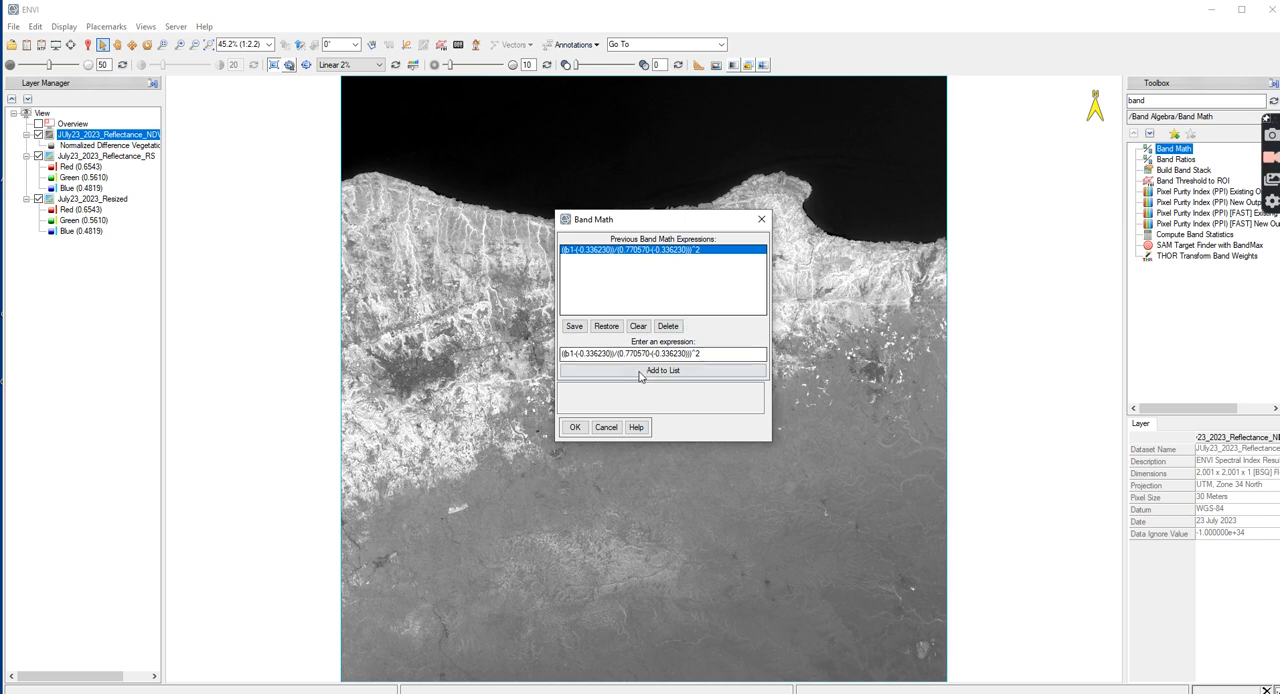
left_click(575, 427)
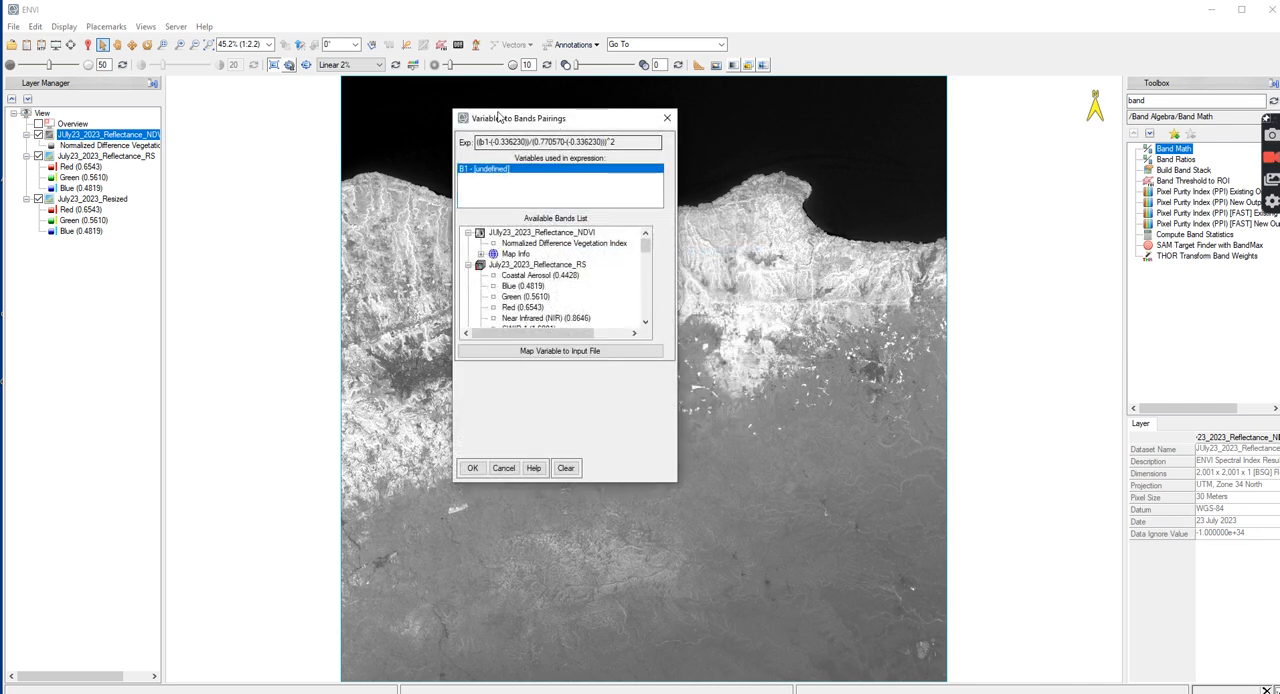
left_click(548, 243)
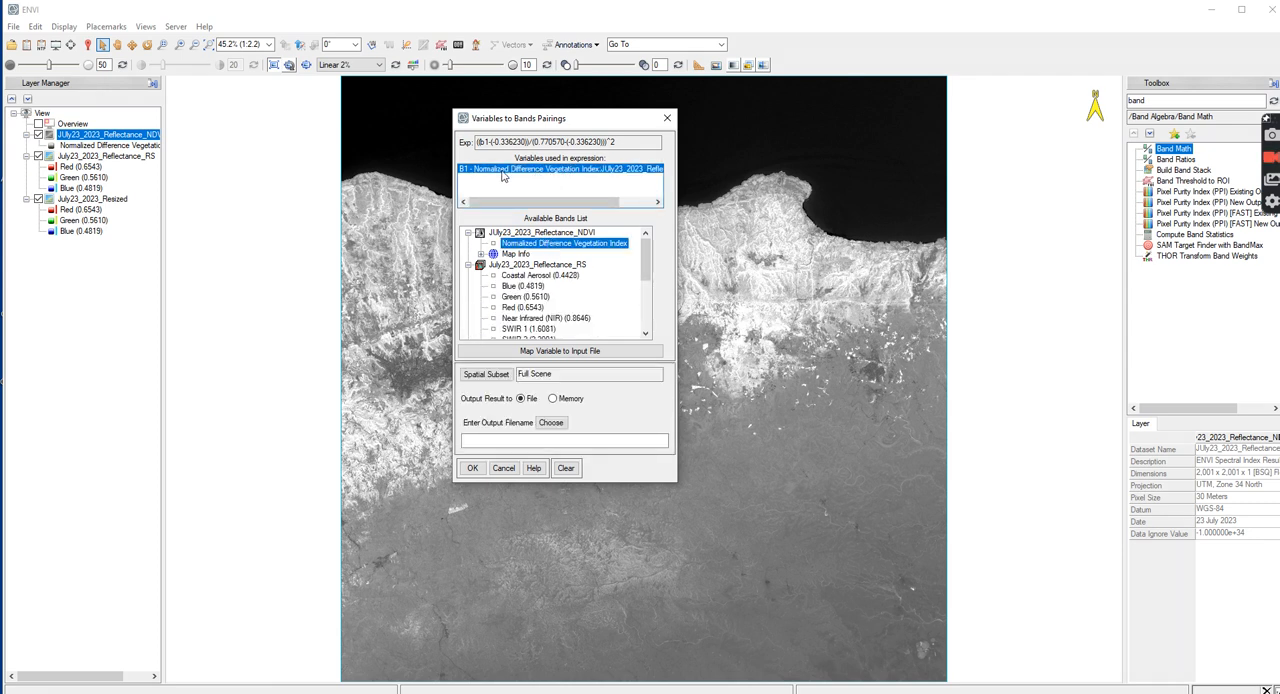
Save the Band Math output as July23_2023_Pv in the LST folder and compute the proportion of vegetation raster
left_click(551, 423)
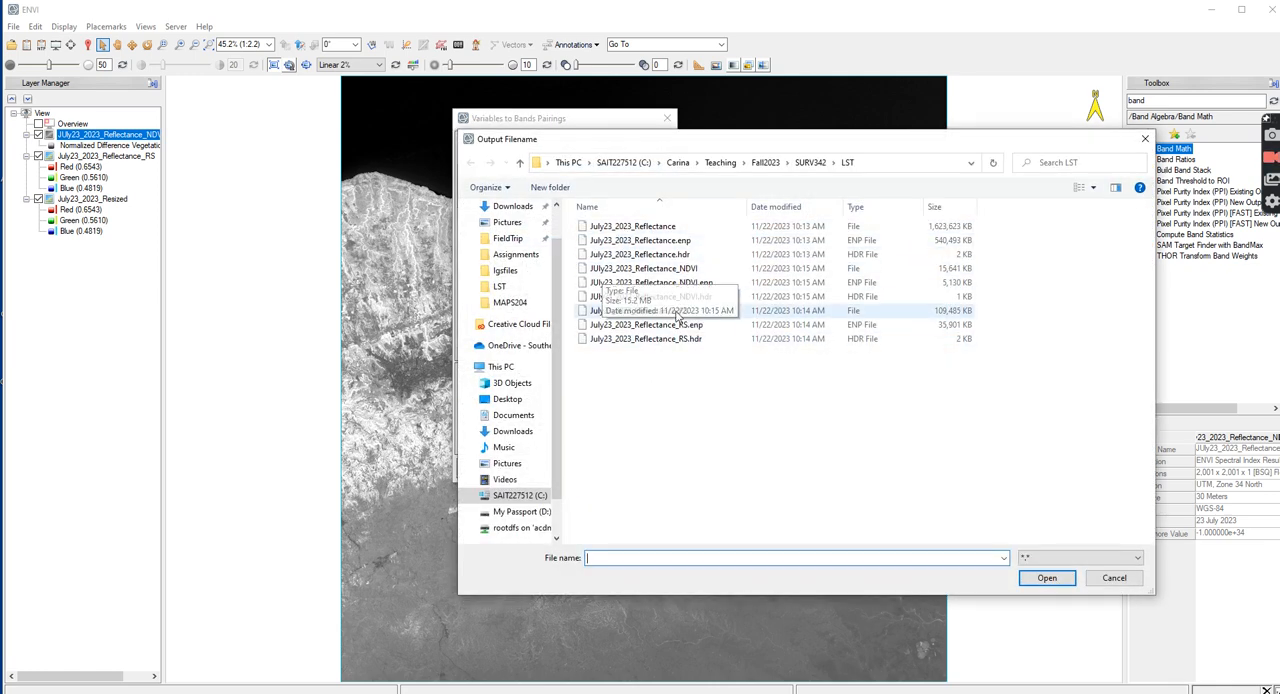
type("July23")
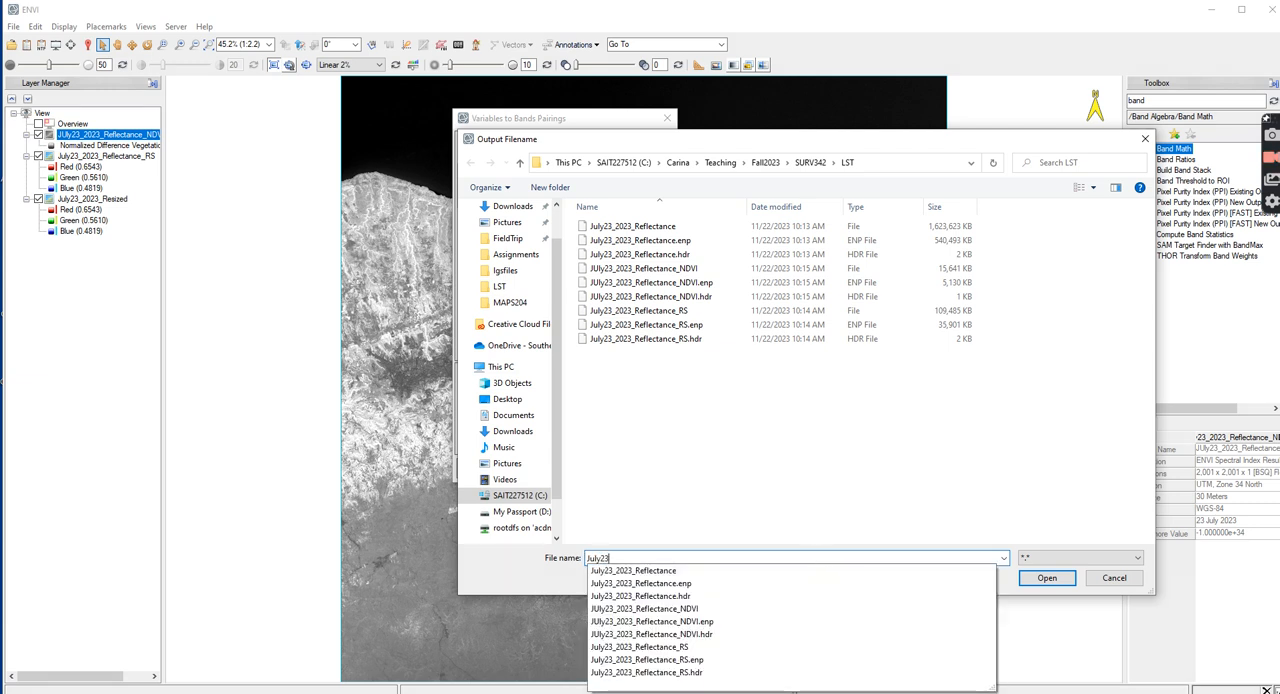
type("_2023")
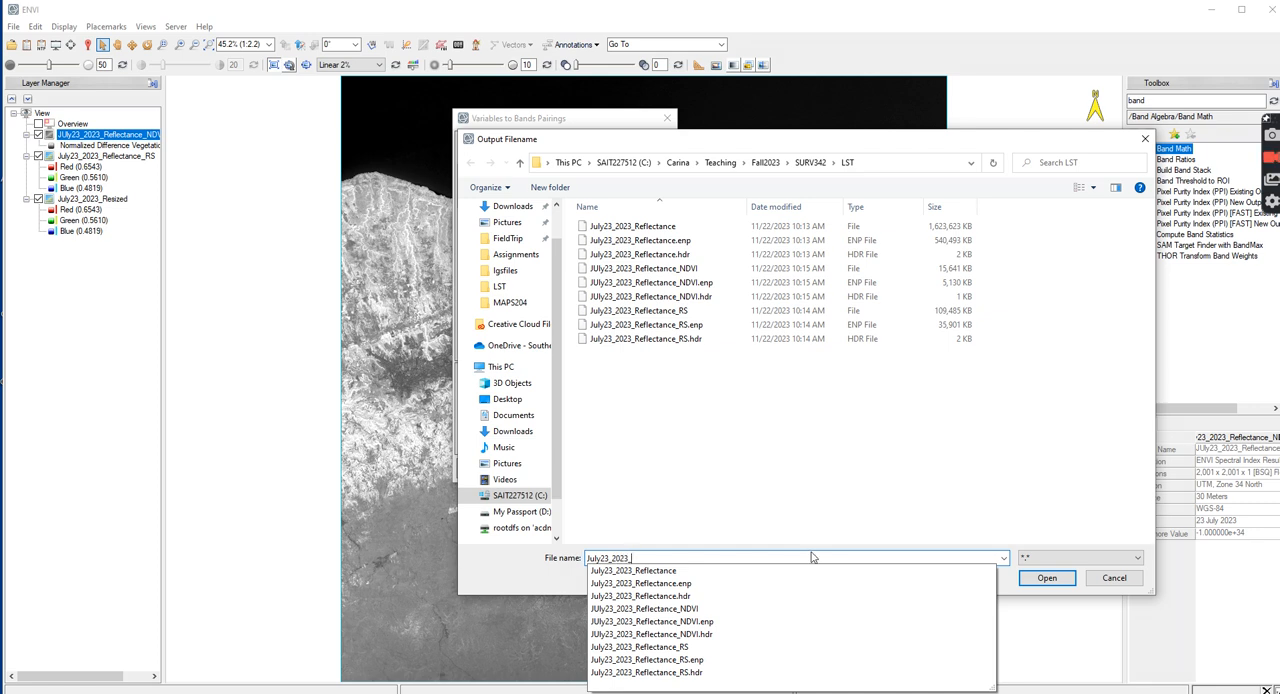
type("_Pv")
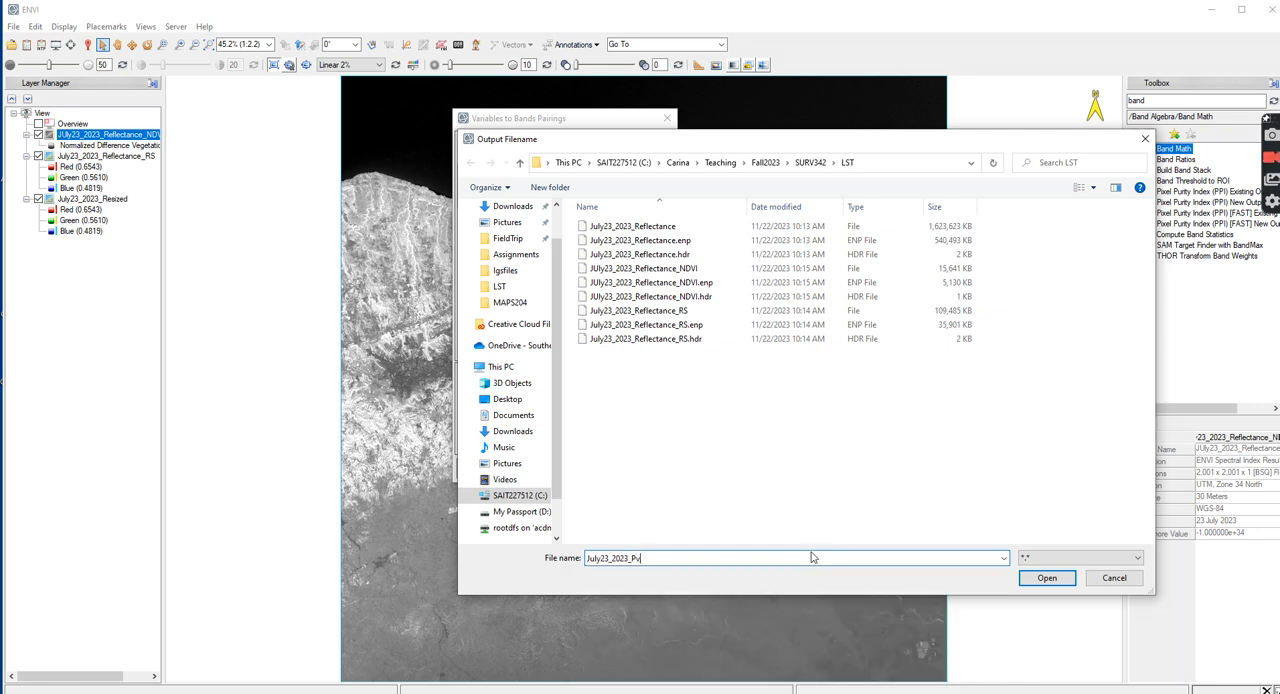
left_click(1066, 577)
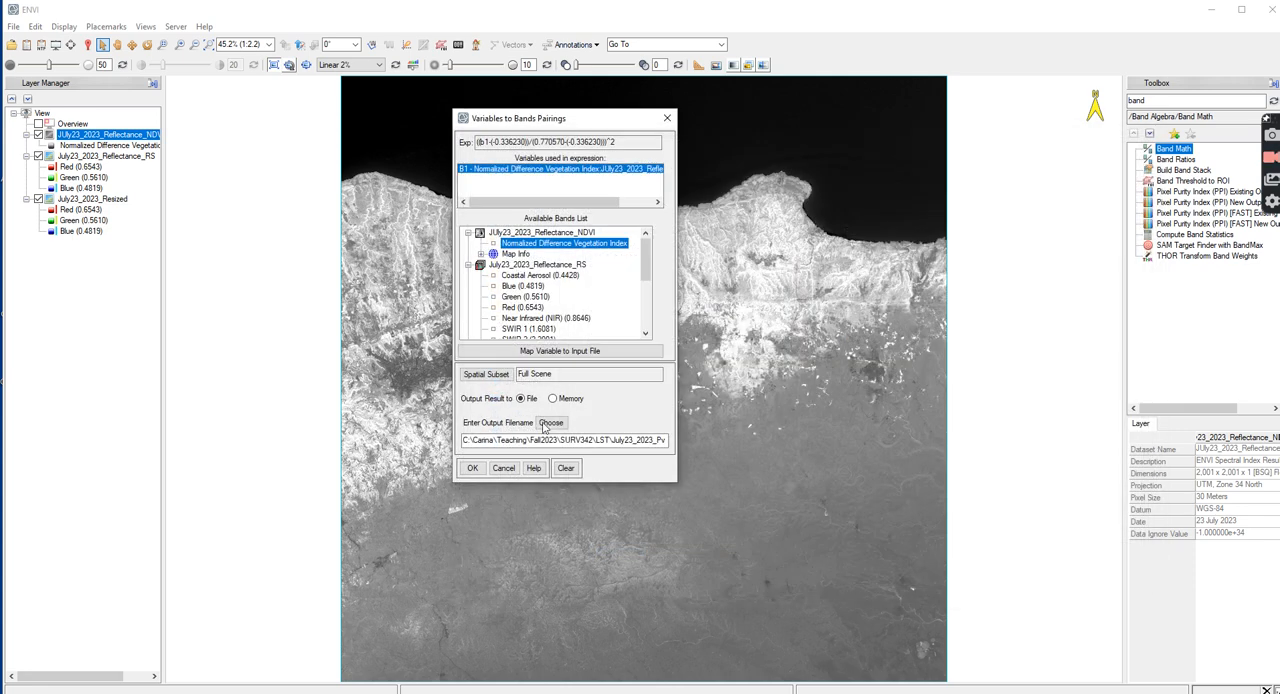
left_click(472, 468)
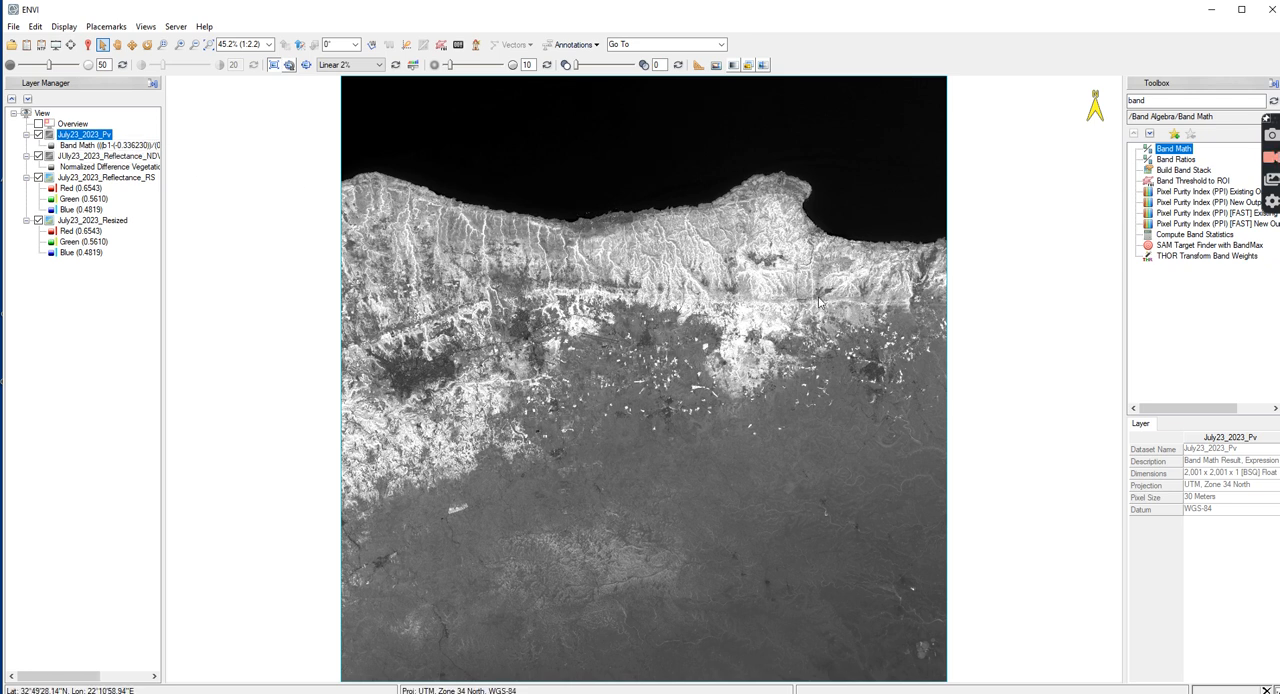
Create the Band Math emissivity expression 0.004*b2+0.986, add it to the list, and pair b2 with the July23_2023_Pv band
double_click(1170, 149)
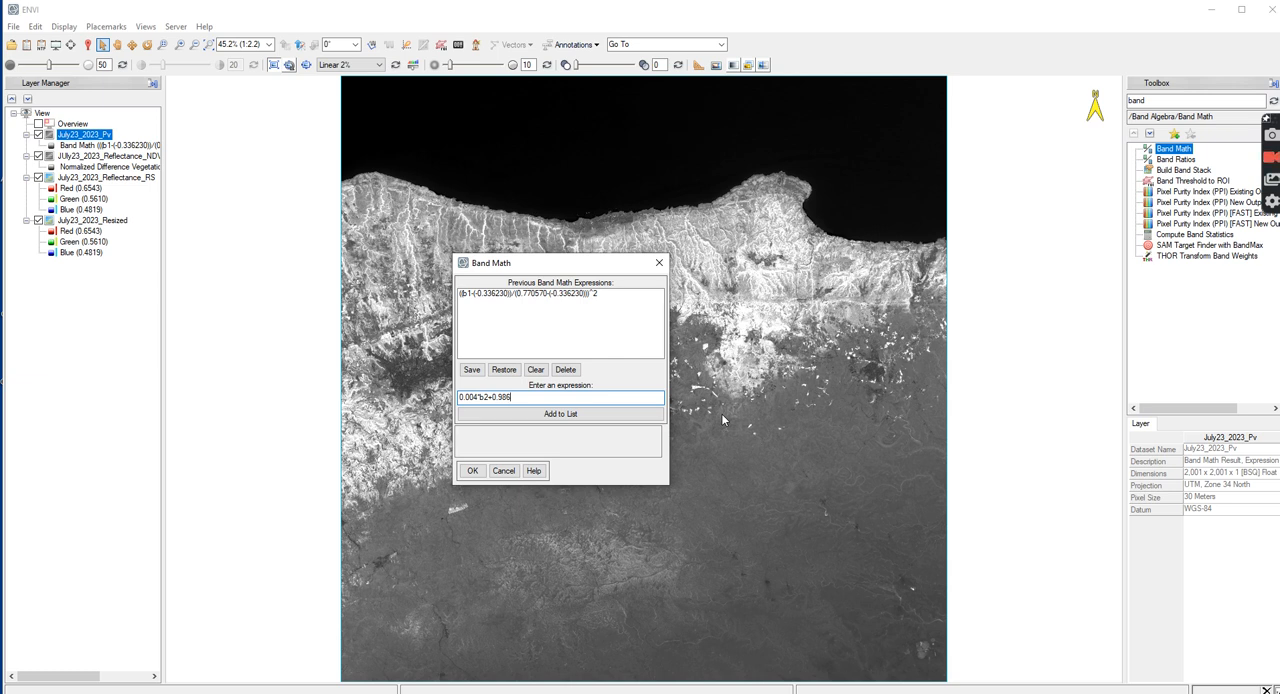
left_click(608, 414)
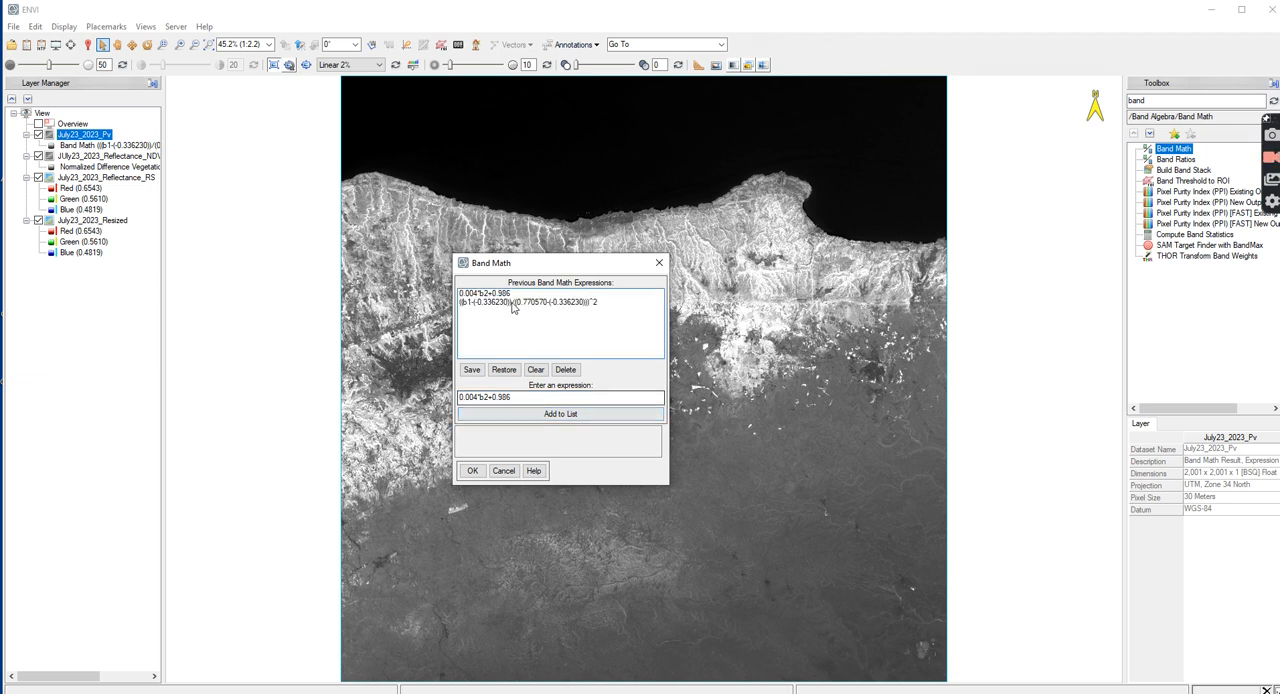
left_click(473, 470)
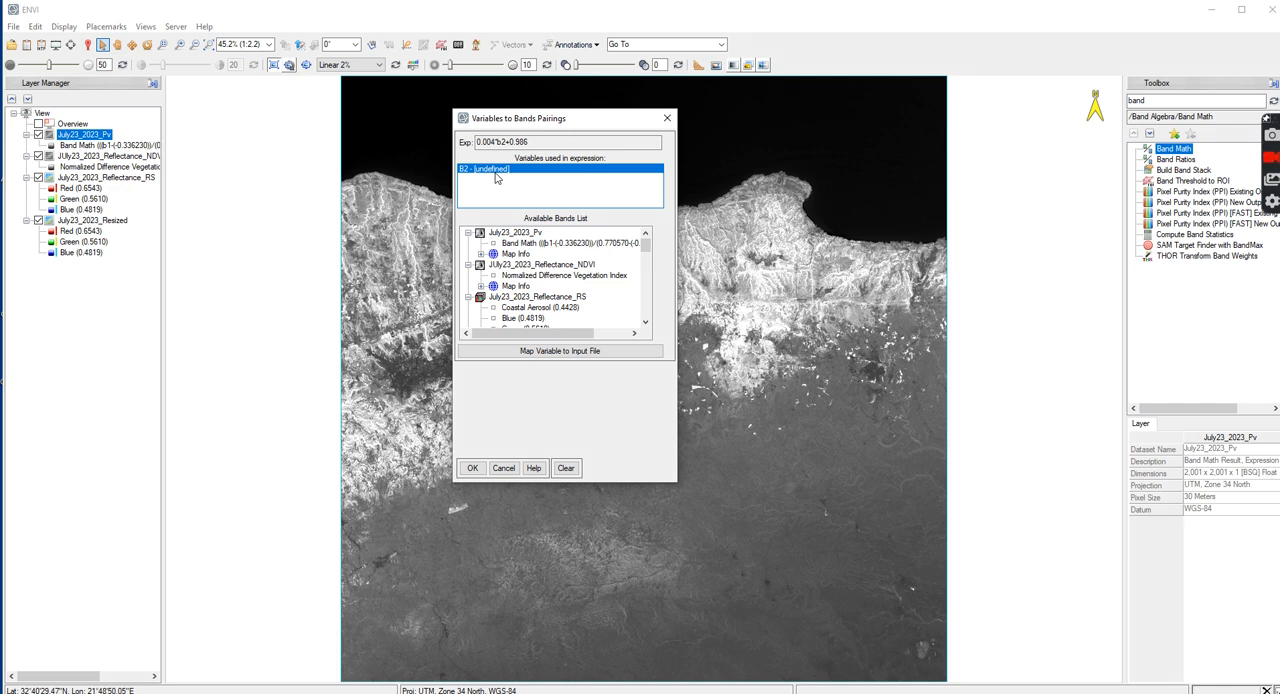
left_click(520, 243)
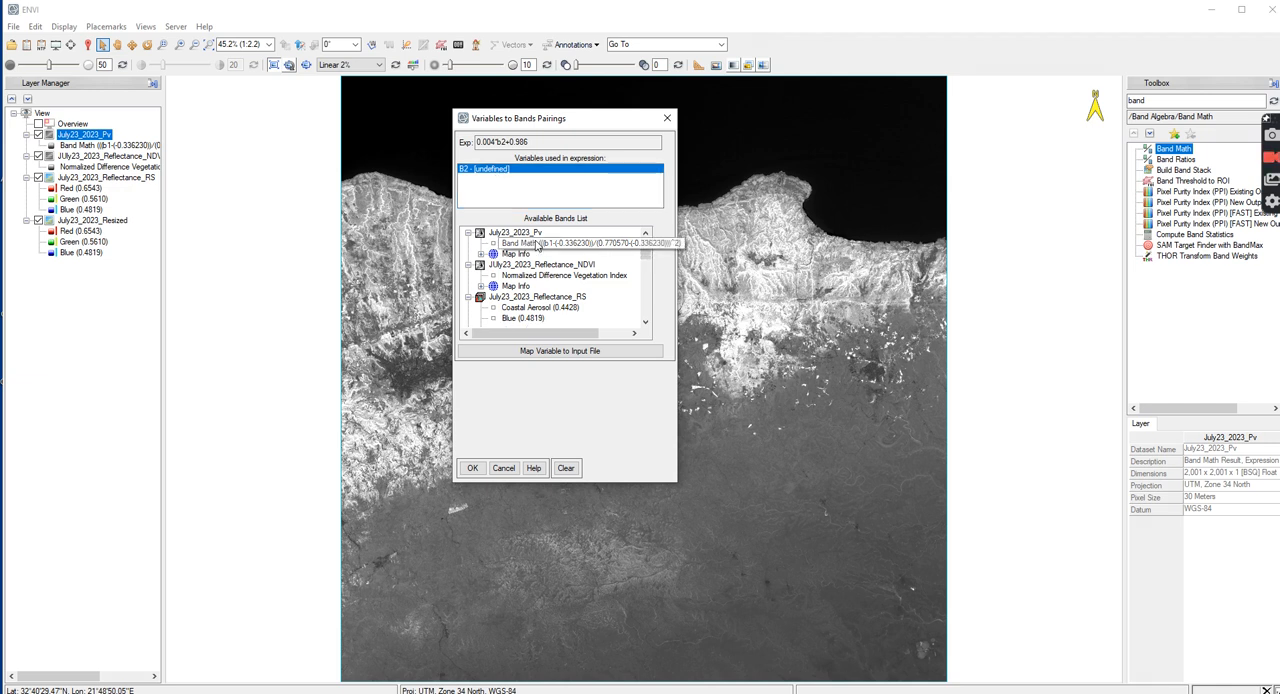
Save the emissivity output as July23_2023_e in the LST folder and compute the raster
left_click(551, 422)
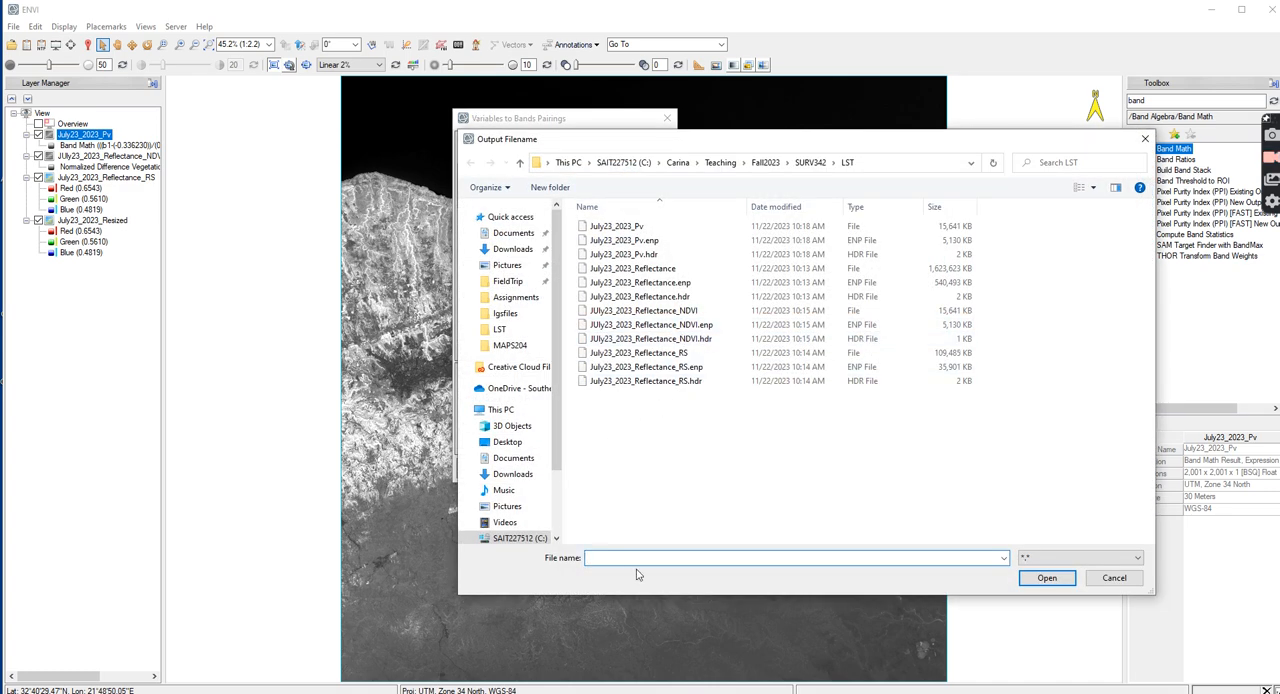
type("July23")
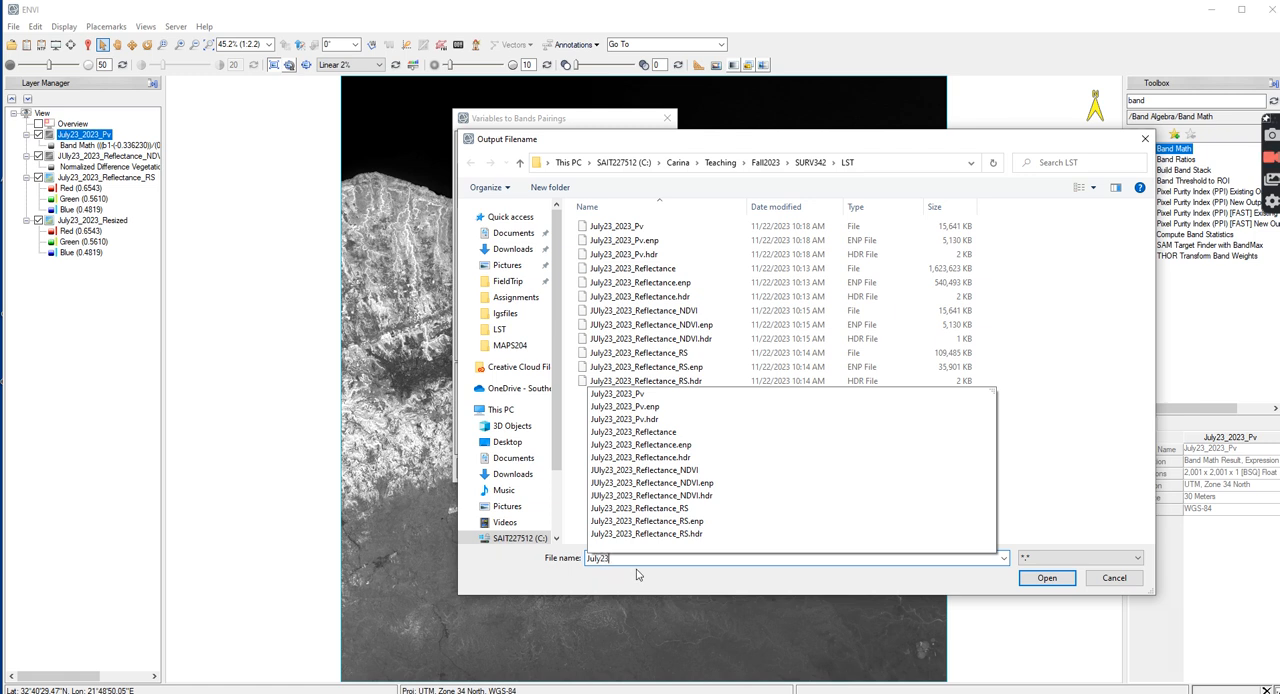
type("_2023_e")
left_click(1042, 584)
left_click(472, 468)
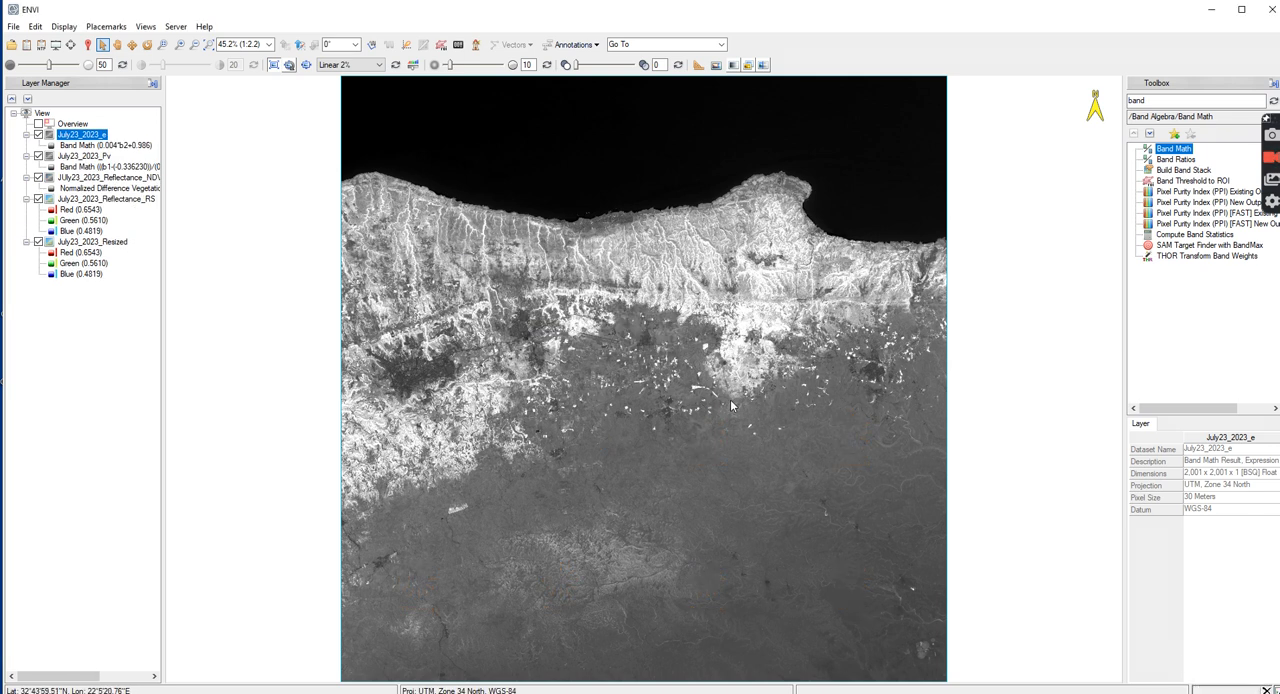
Search the toolbox for "radiomet" and open the Radiometric Calibration tool
double_click(1160, 101)
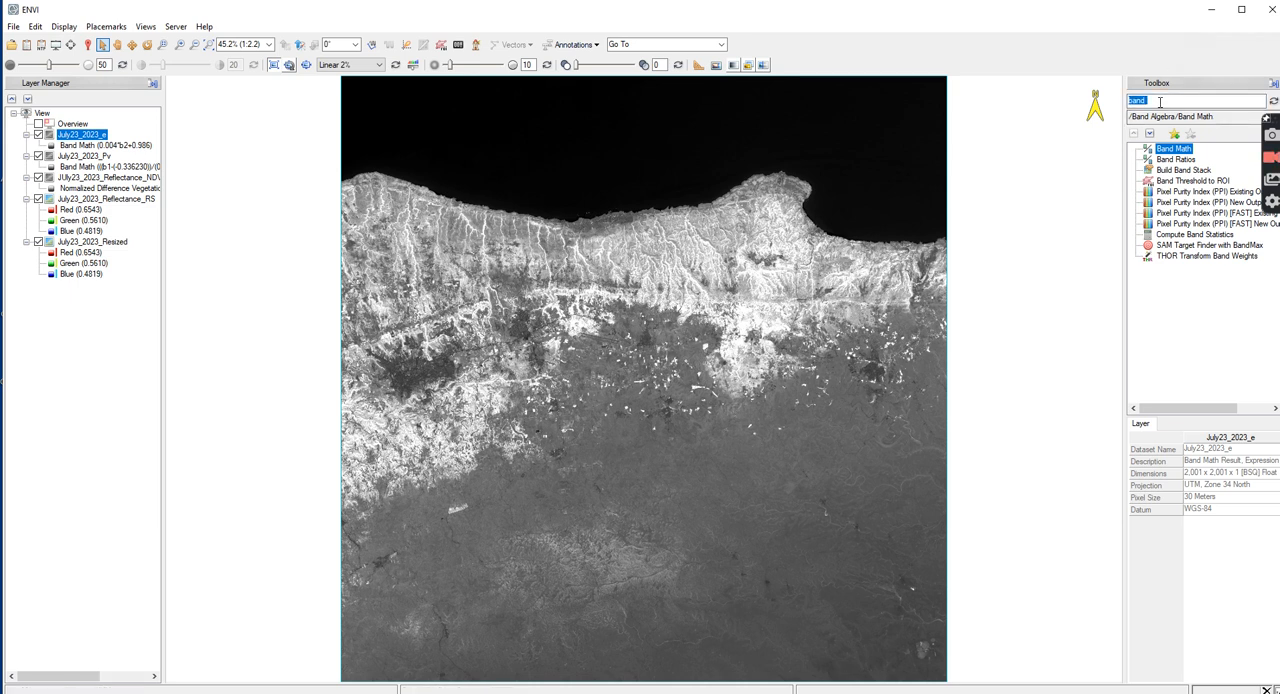
type("radiomet")
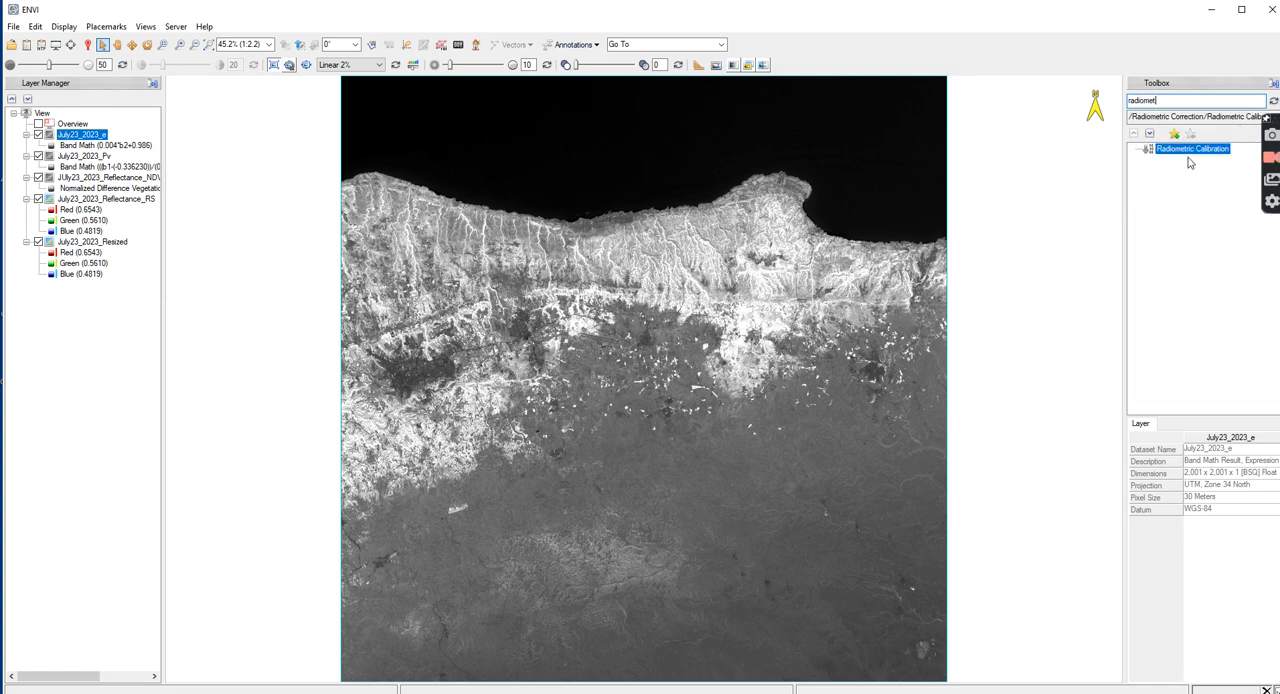
double_click(1190, 152)
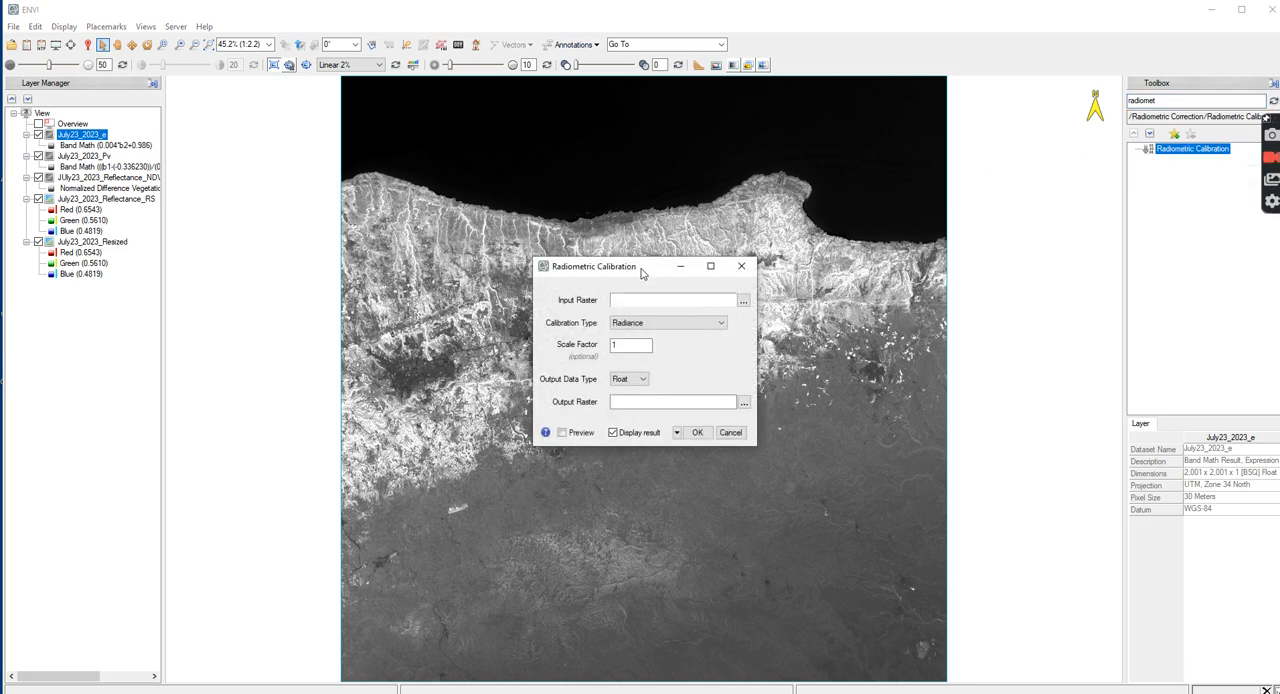
Choose the Landsat 9 MTL_Thermal raster at full extent as the calibration input
left_click(743, 301)
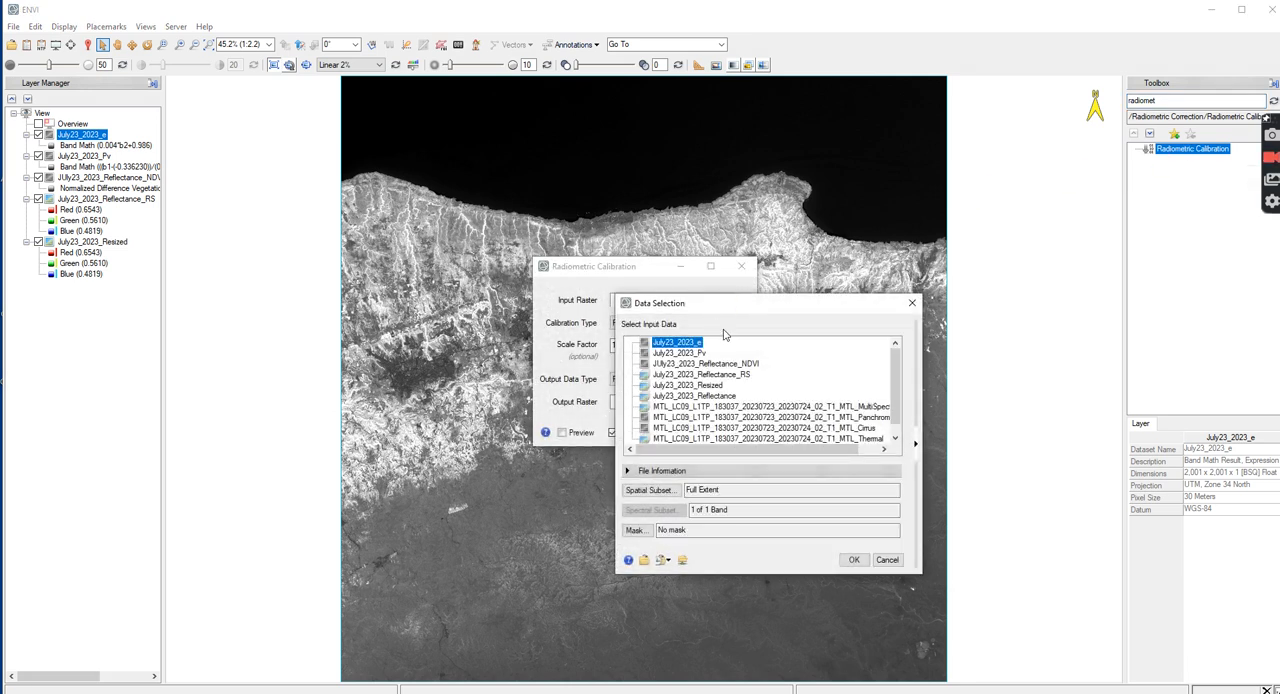
scroll(773, 380, "down", 1)
left_click(783, 428)
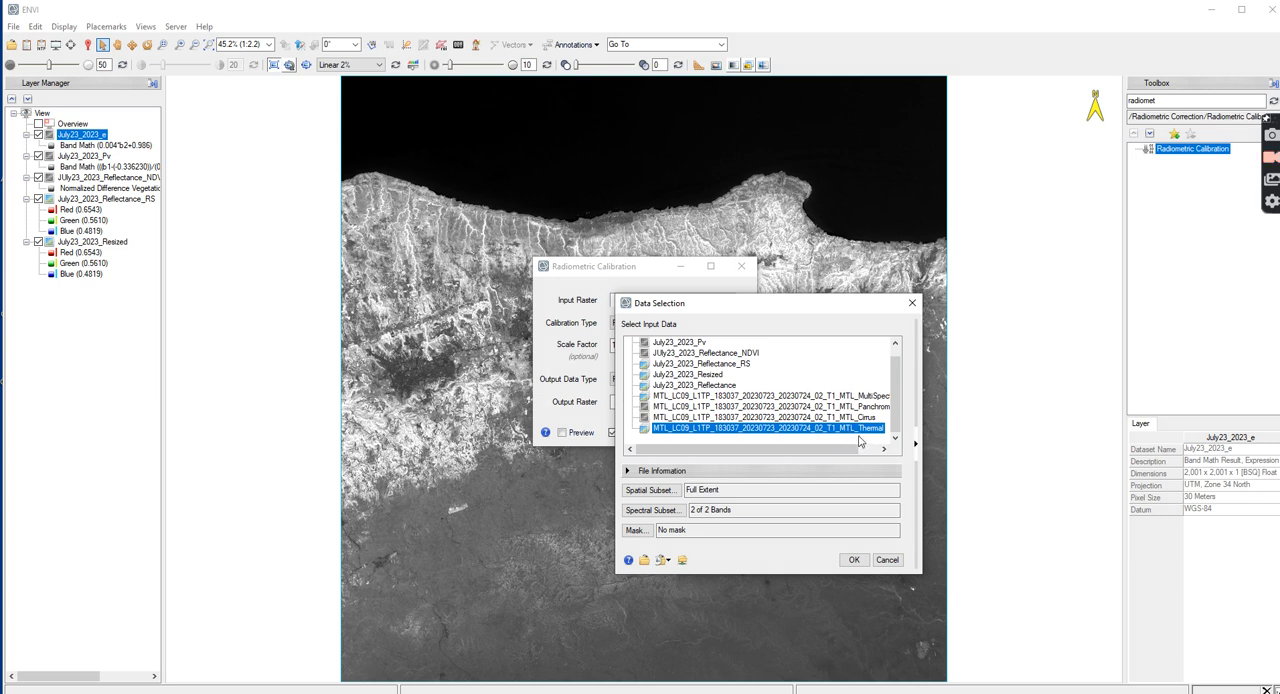
left_click(854, 559)
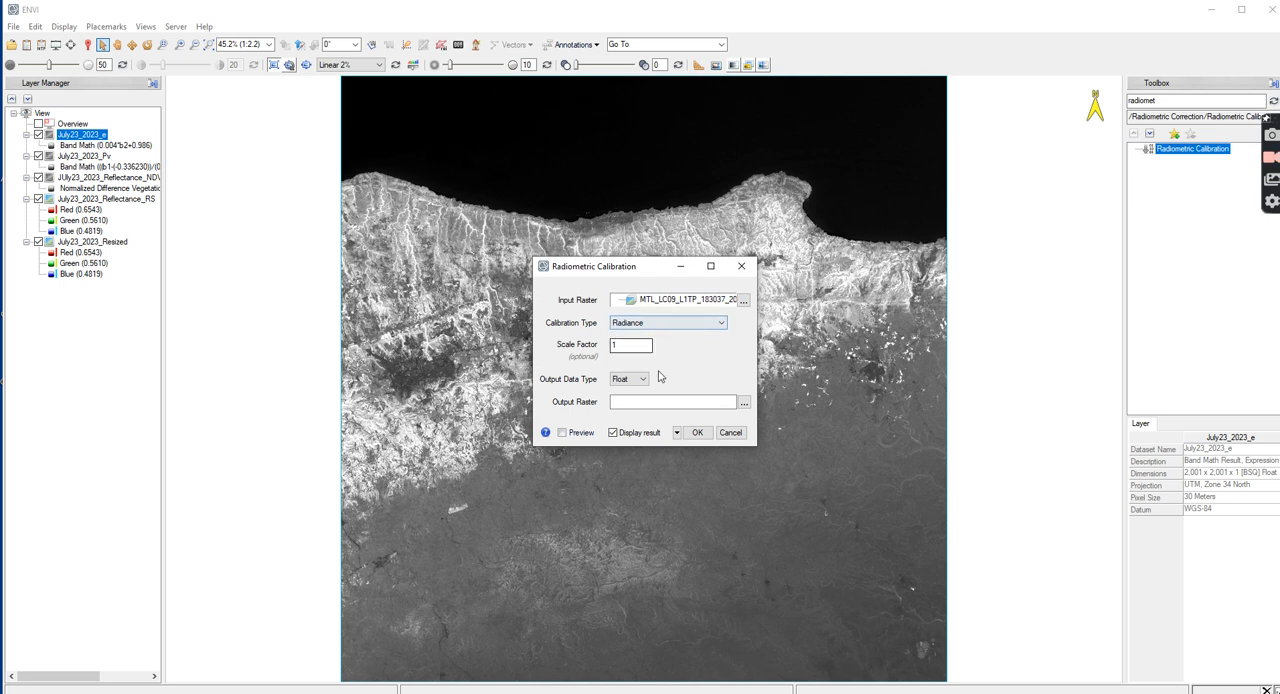
Set the calibration input to the Landsat 9 MTL_Thermal raster, spatially subset to the extent of July23_2023_Resized
left_click(744, 301)
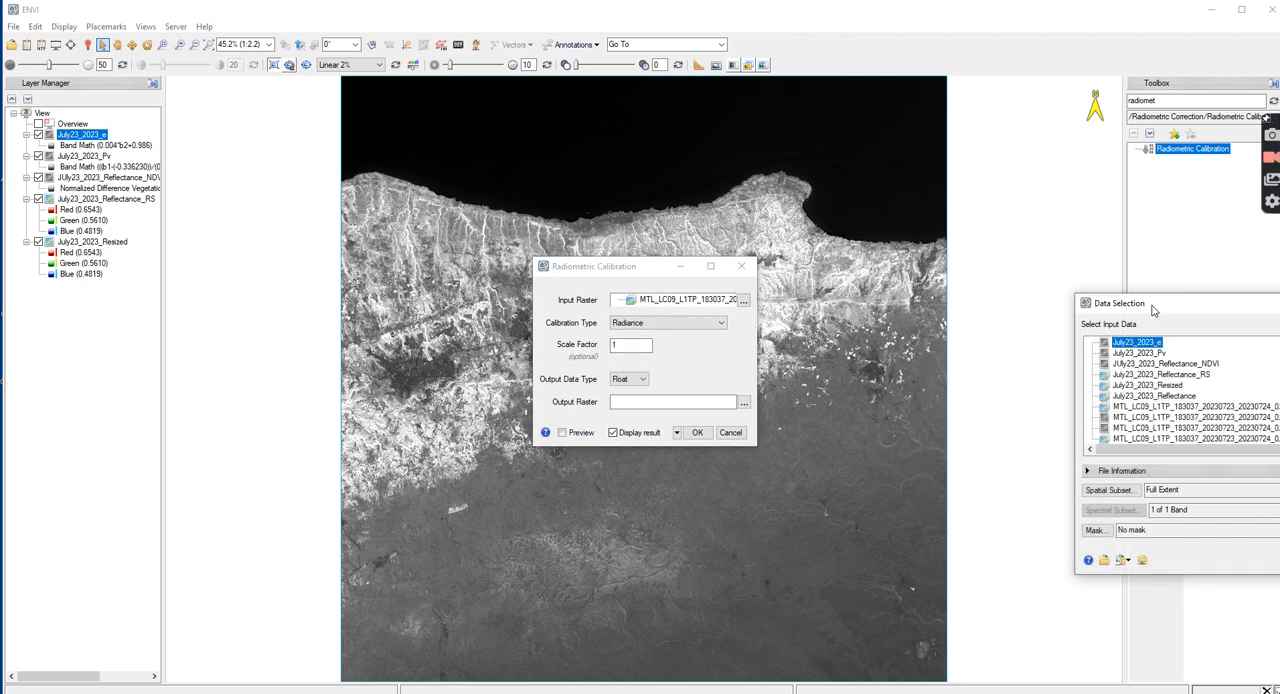
scroll(840, 333, "down", 1)
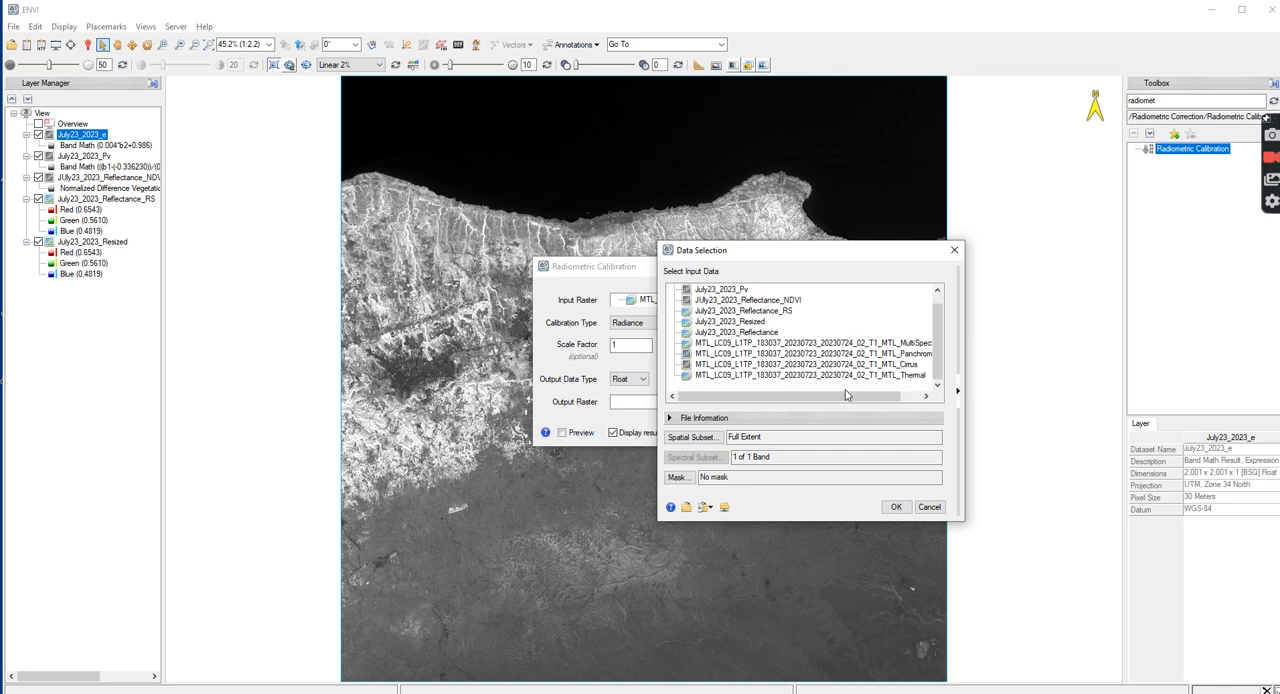
left_click(851, 377)
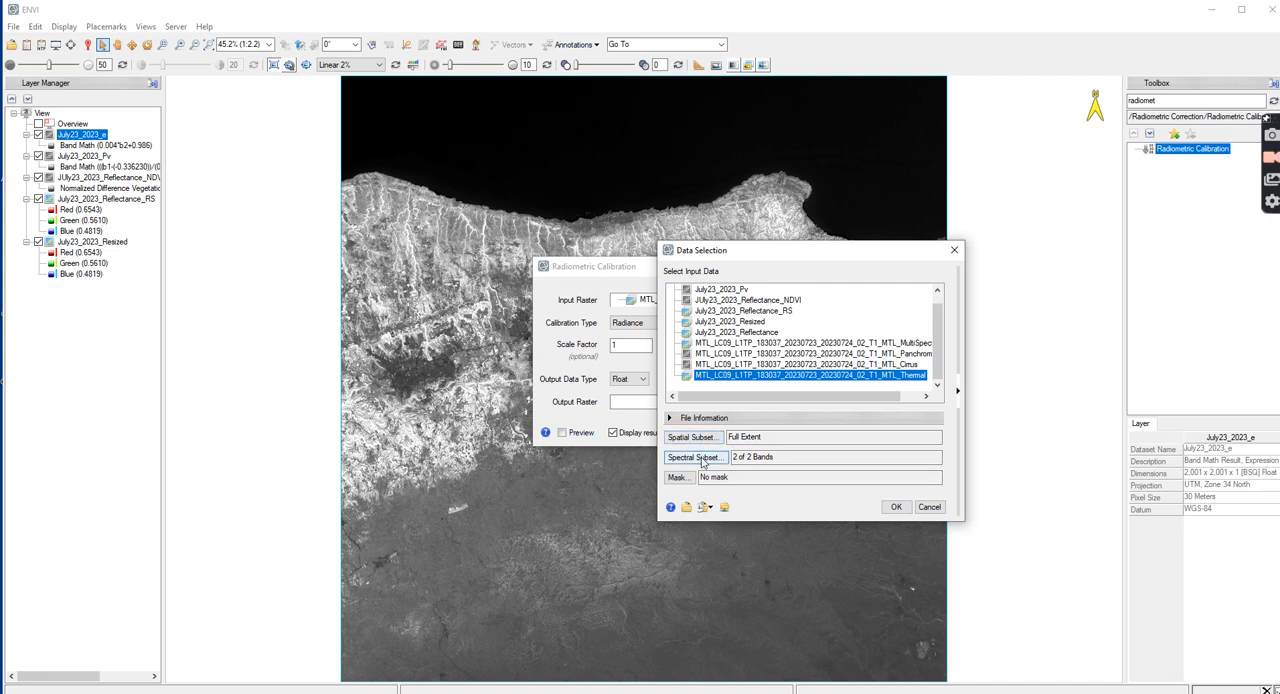
left_click(702, 442)
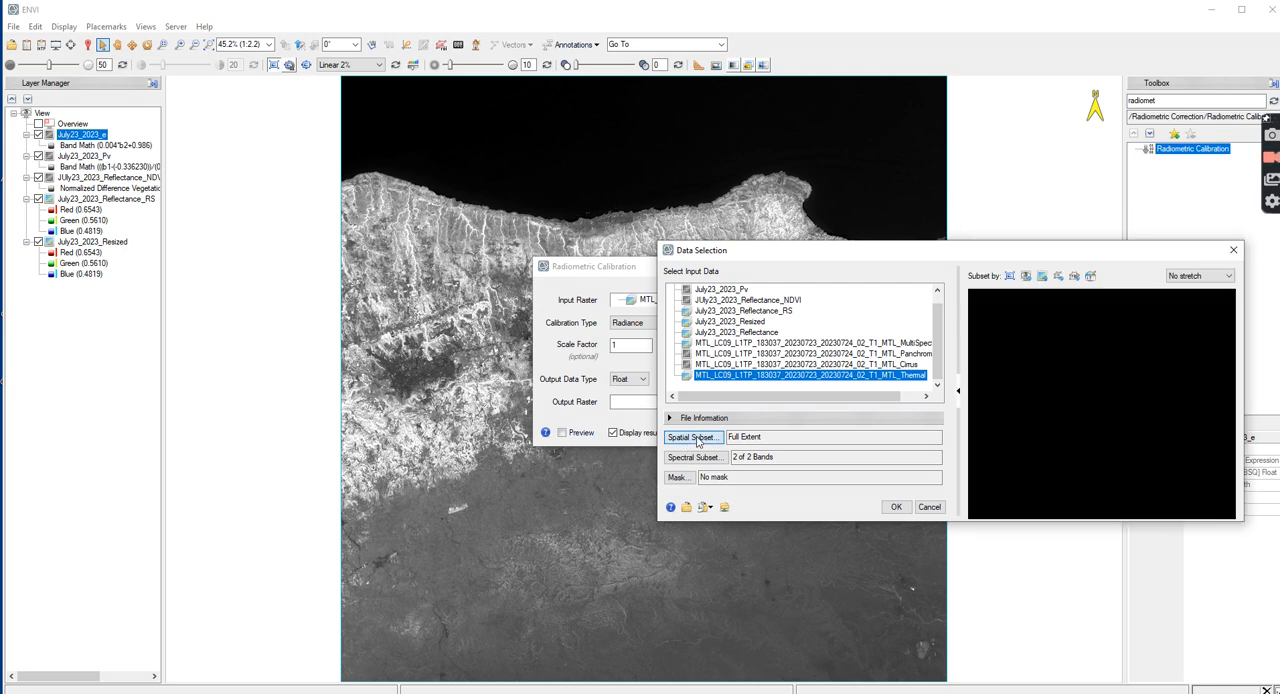
left_click_drag(945, 260, 881, 258)
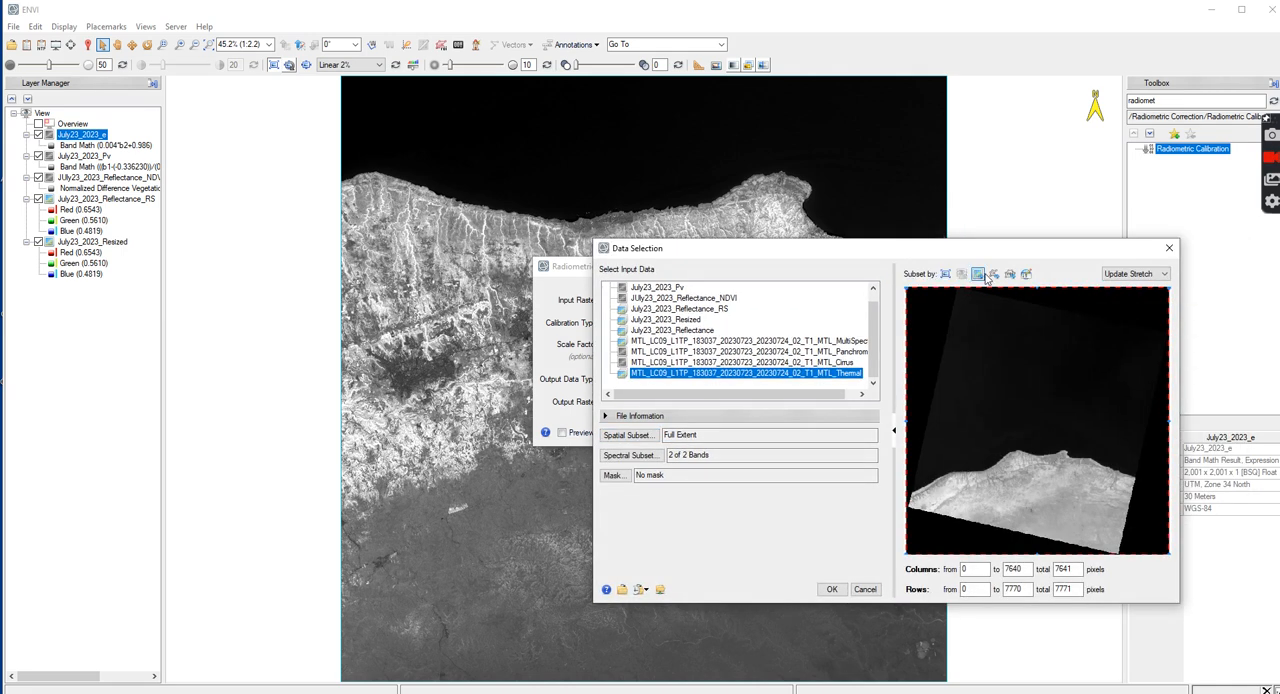
left_click(980, 276)
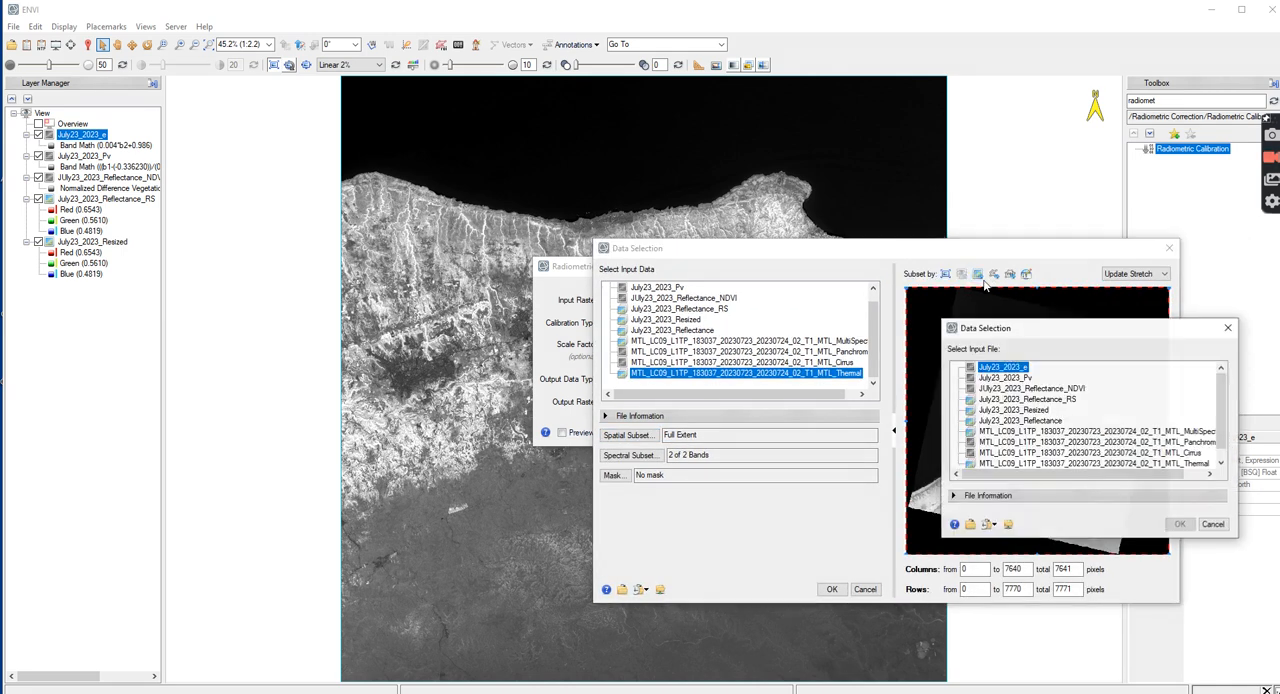
left_click(1040, 410)
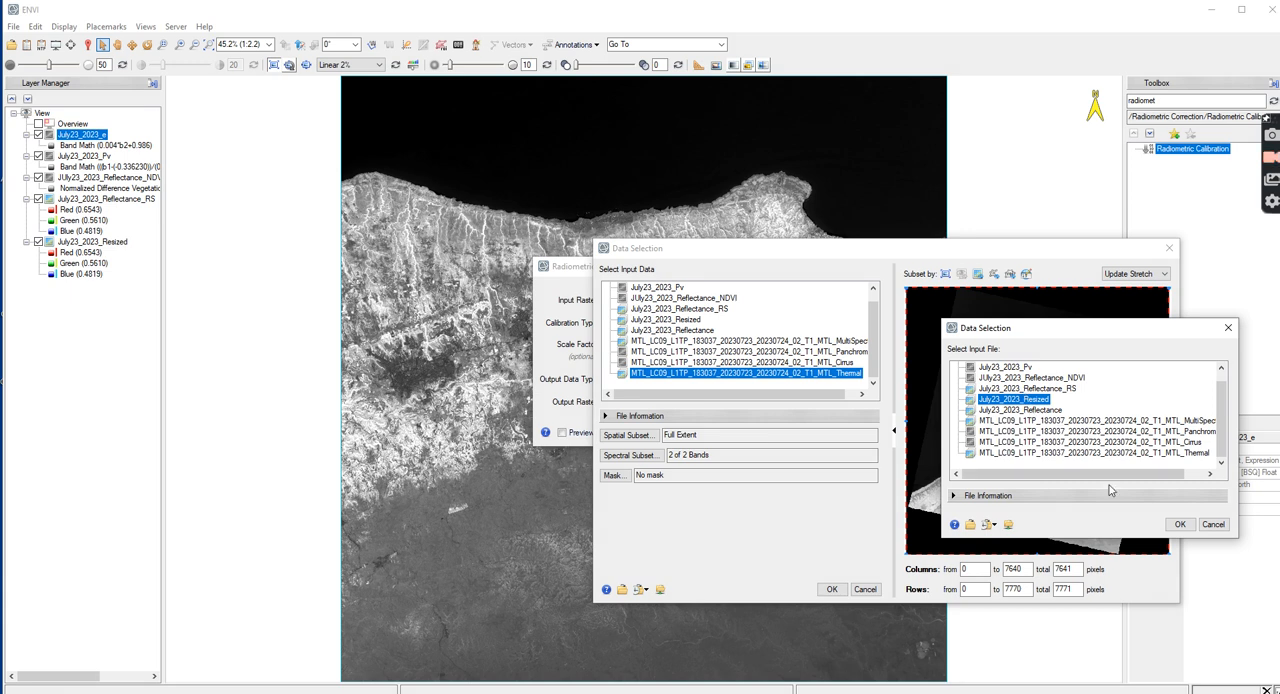
left_click(1180, 524)
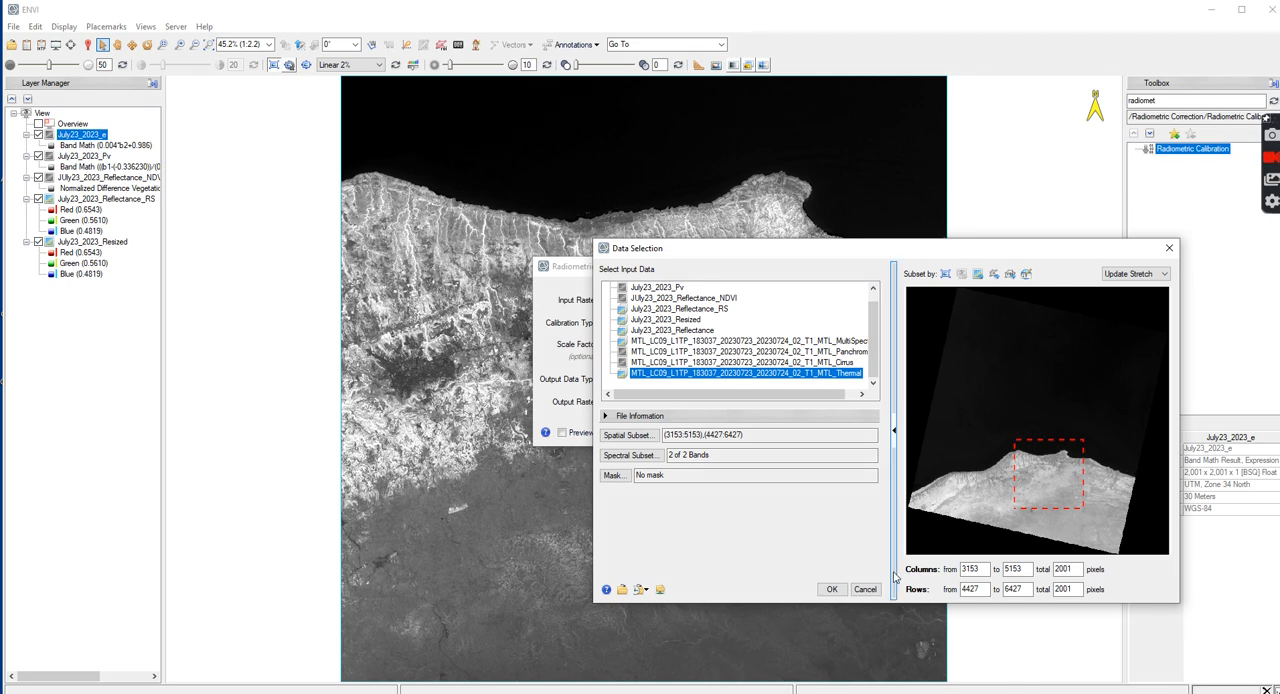
left_click(831, 590)
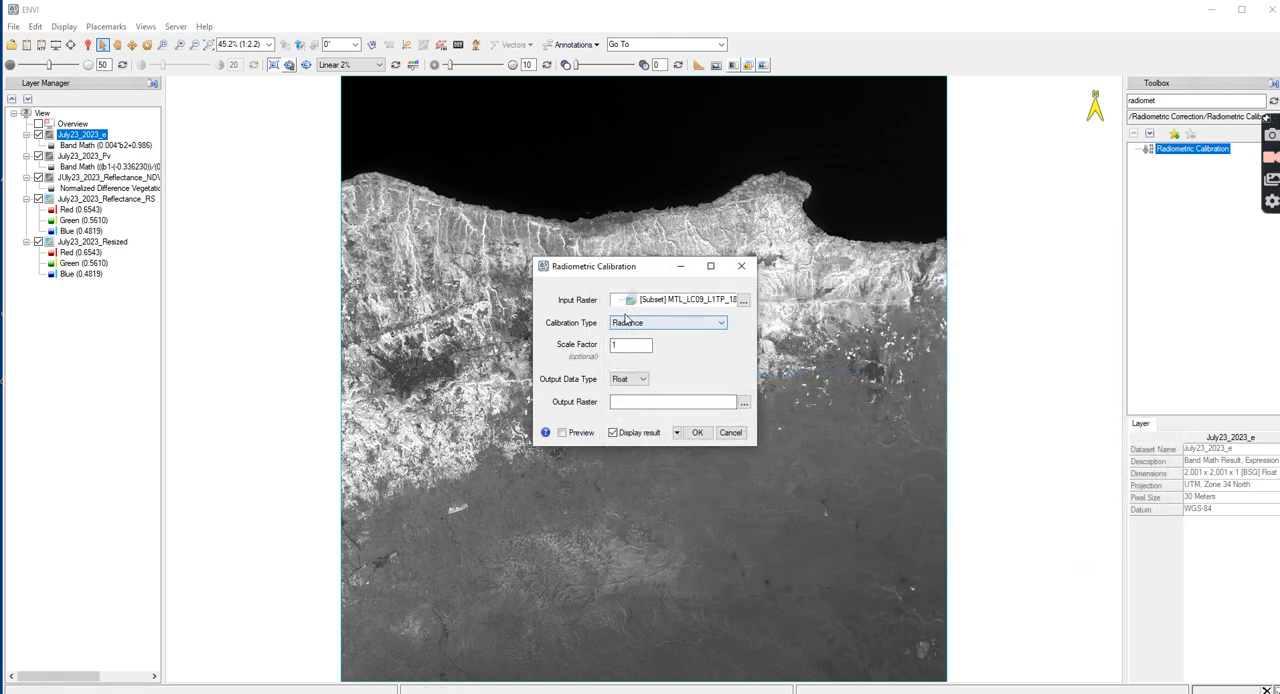
Name the output raster July23_2023_TIR_Radiance in the LST folder and run the radiance calibration
left_click(744, 401)
type("Jul")
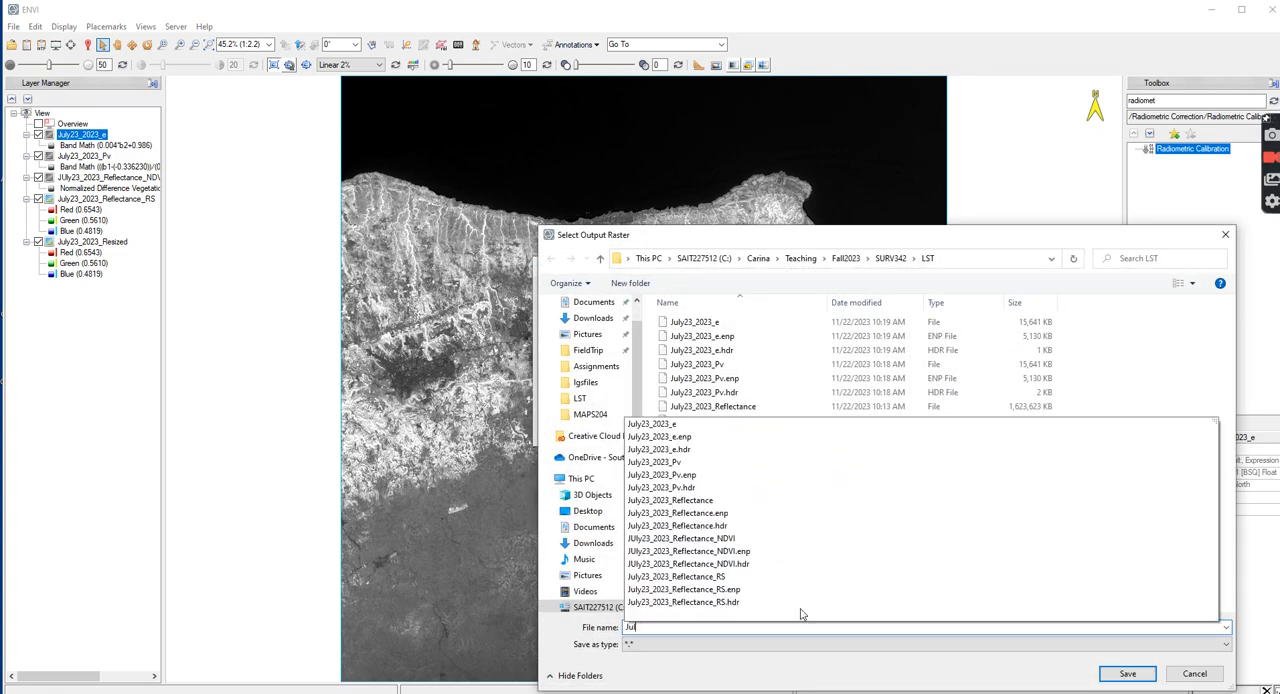
type("y23_2023_TI")
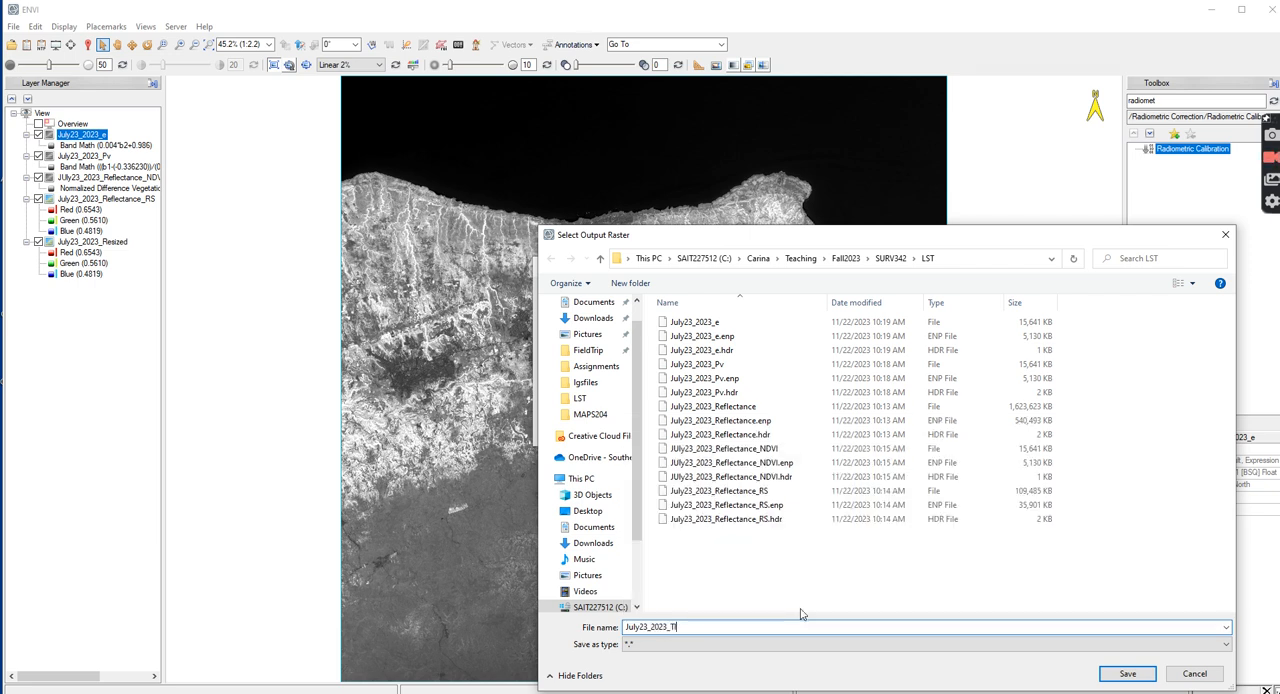
type("R_Radiance")
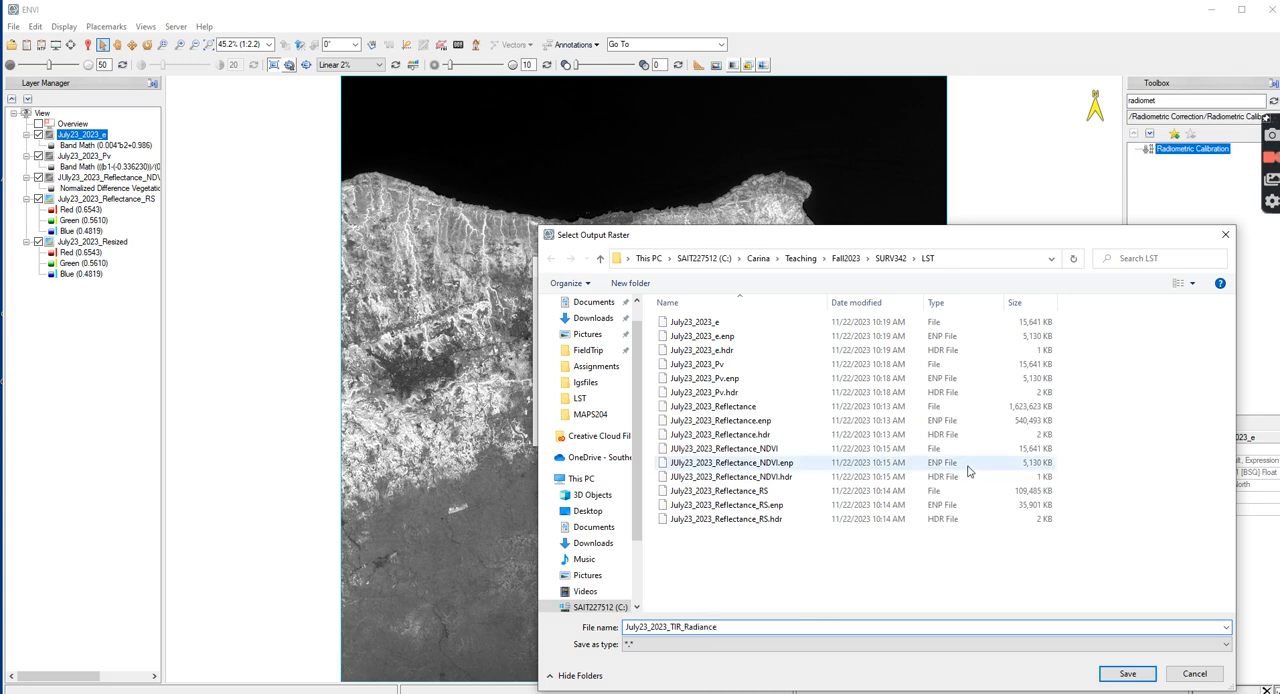
left_click(1127, 673)
left_click(700, 432)
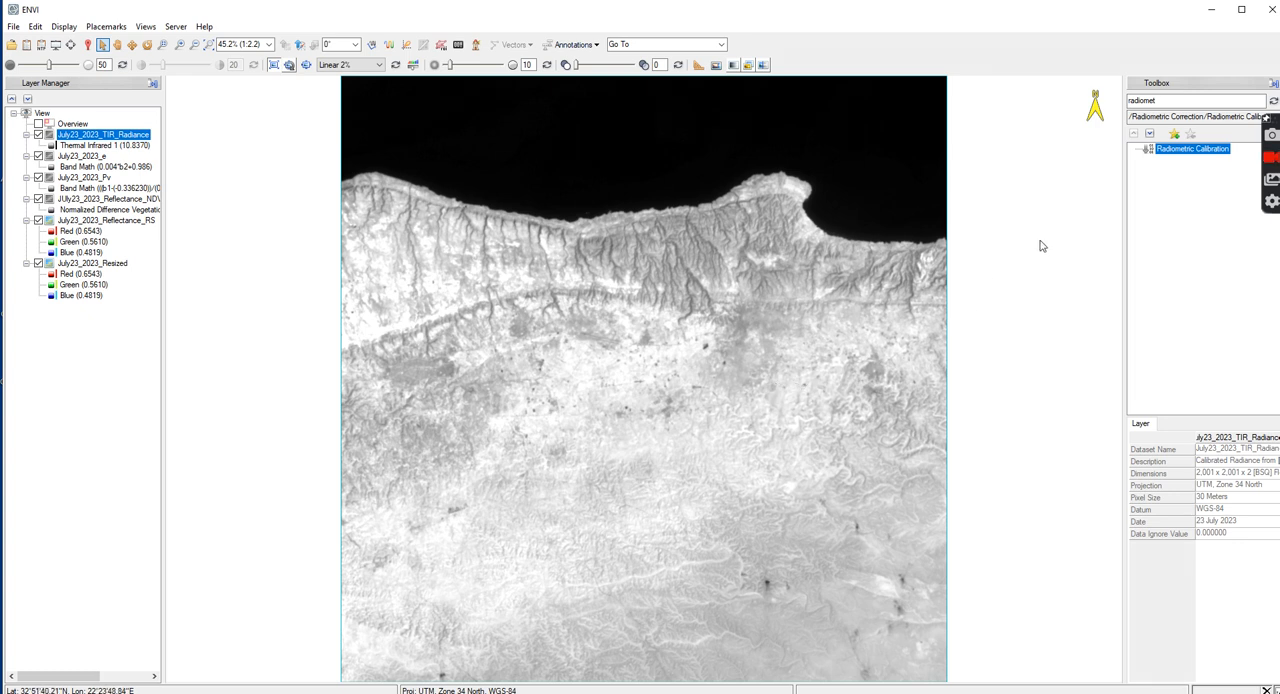
Start another Radiometric Calibration with the Landsat 9 MTL_Thermal raster as input, spatially subset to the extent of July23_2023_Resized
double_click(1185, 151)
left_click(744, 300)
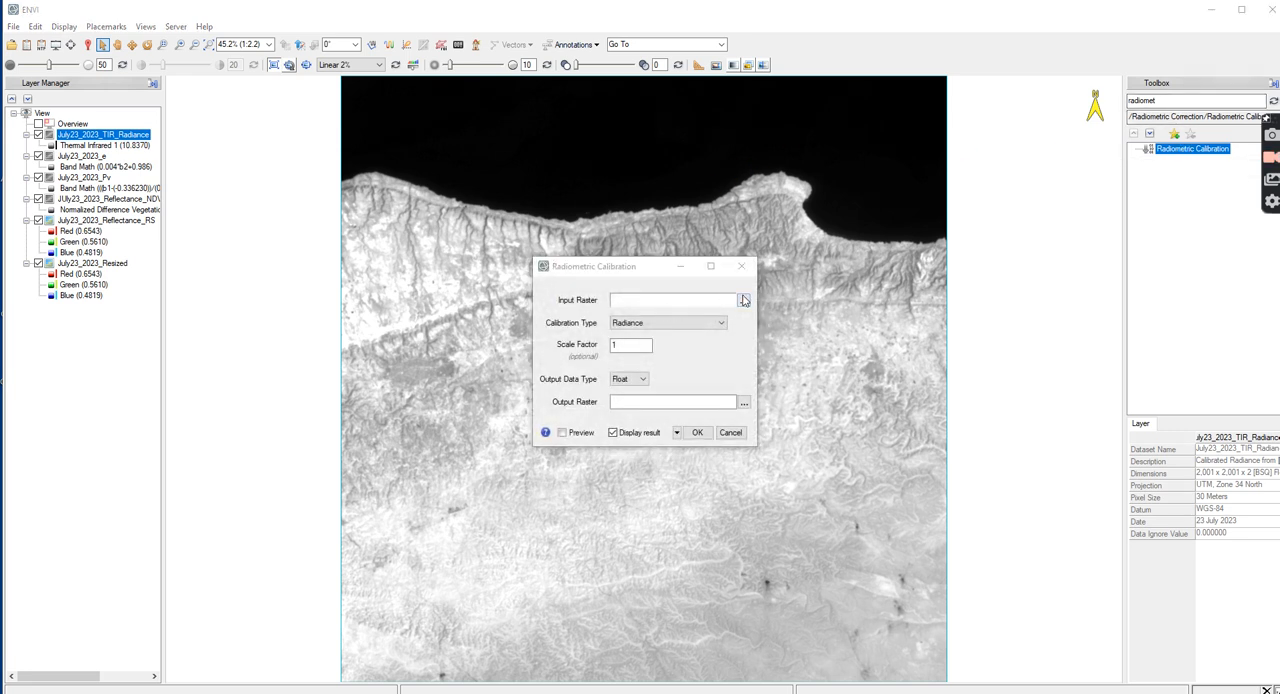
scroll(757, 366, "down", 2)
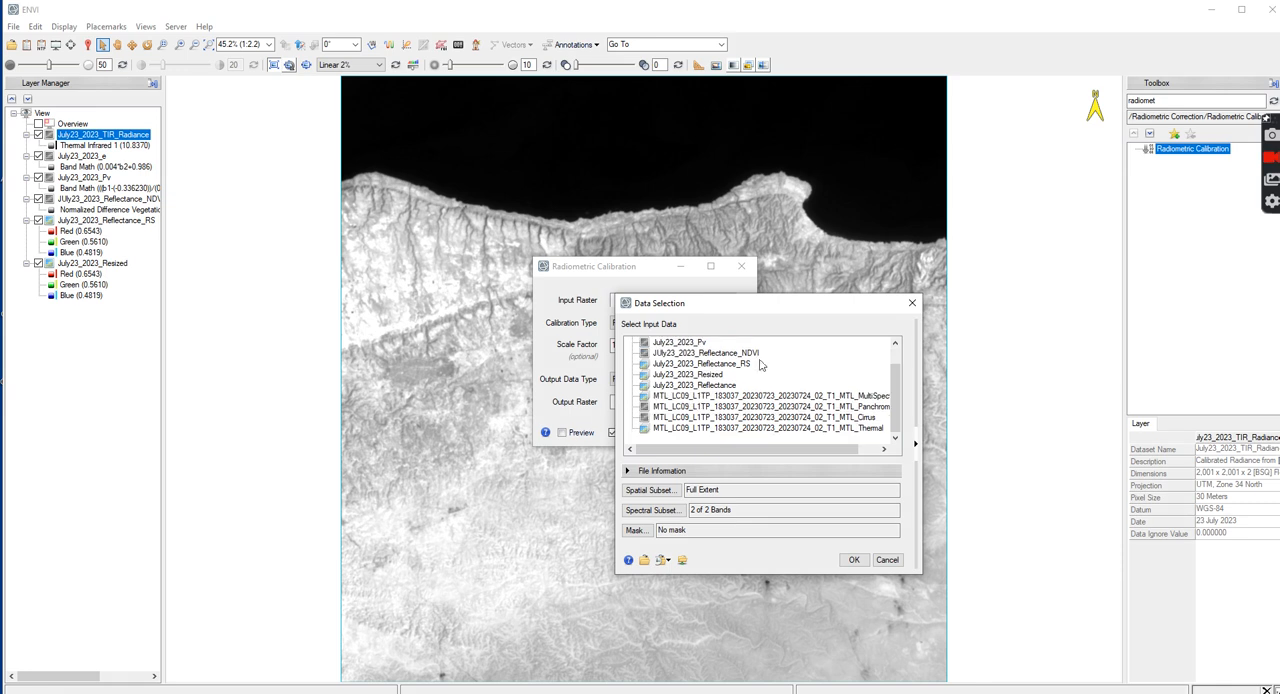
left_click(812, 429)
left_click(650, 490)
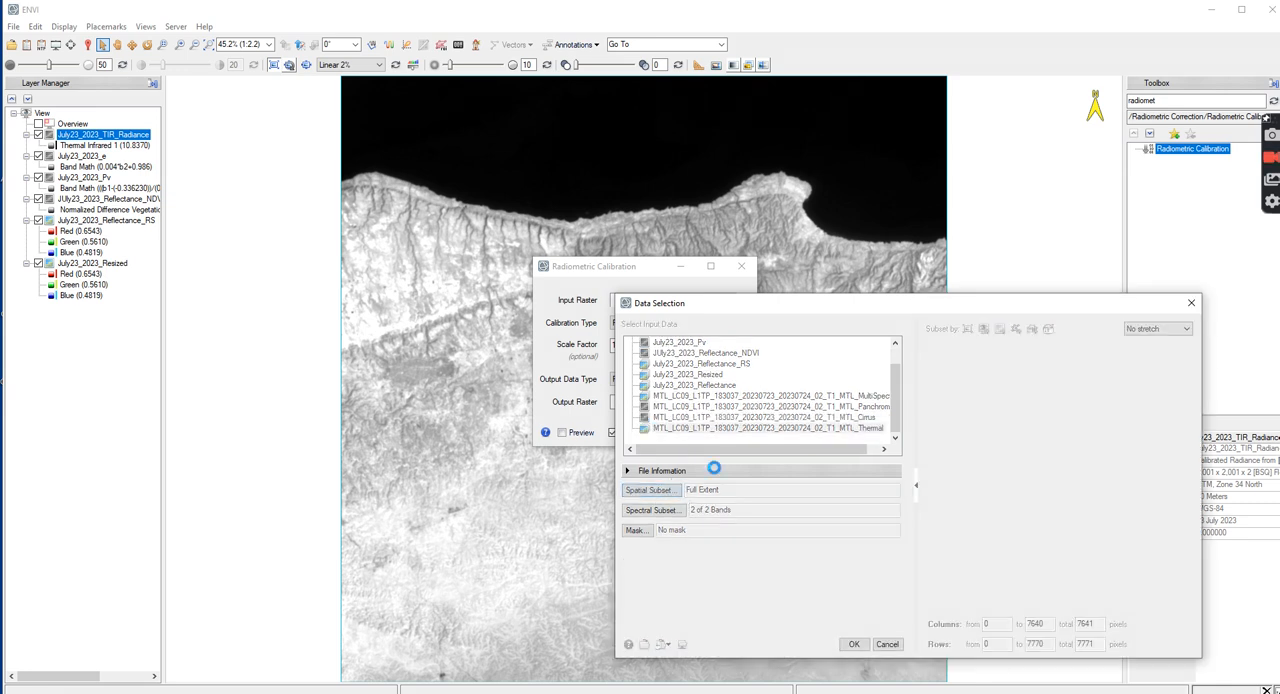
left_click(1000, 329)
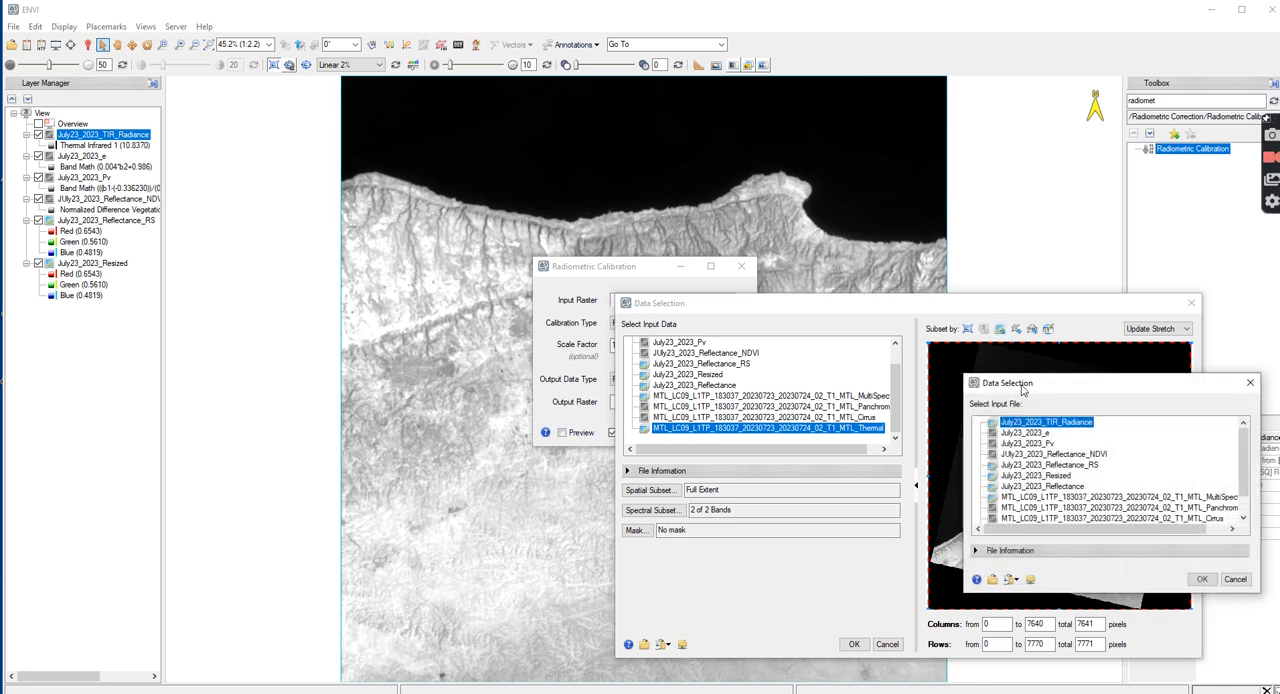
left_click(1054, 475)
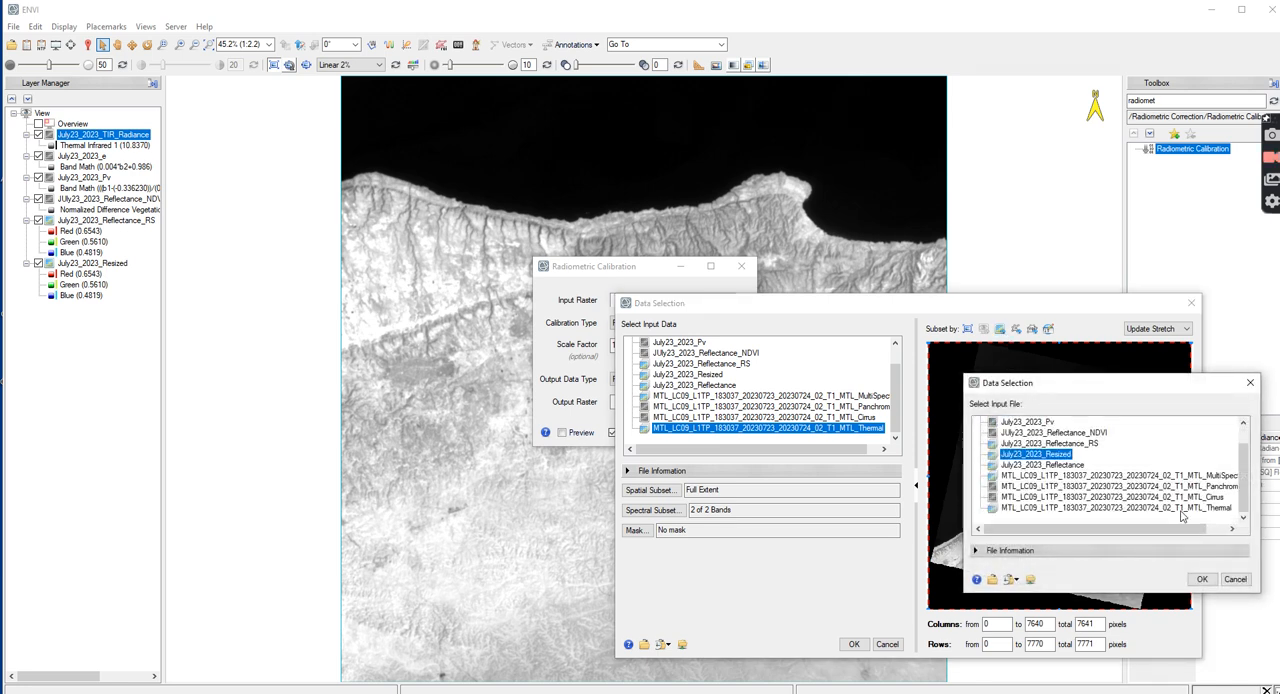
left_click(1203, 581)
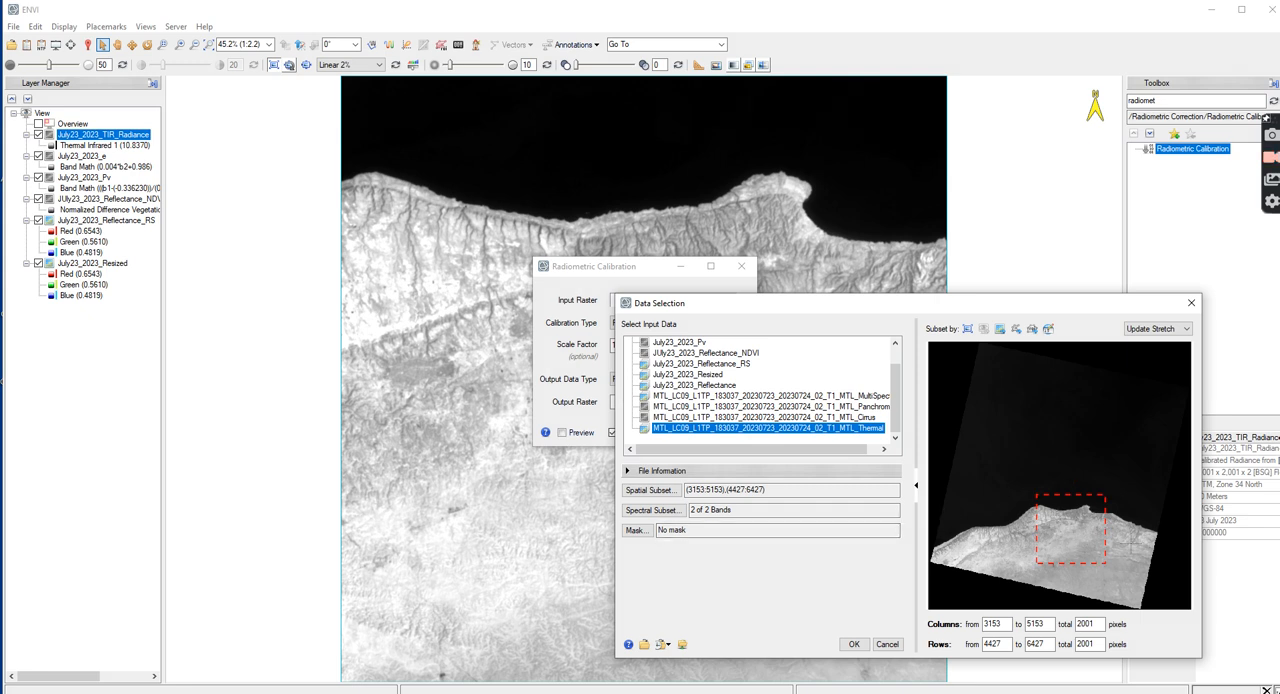
left_click(855, 644)
Set the calibration type to Brightness Temperature, name the output July23_2023_TIR_BT in the LST folder, and run the calibration
left_click(690, 323)
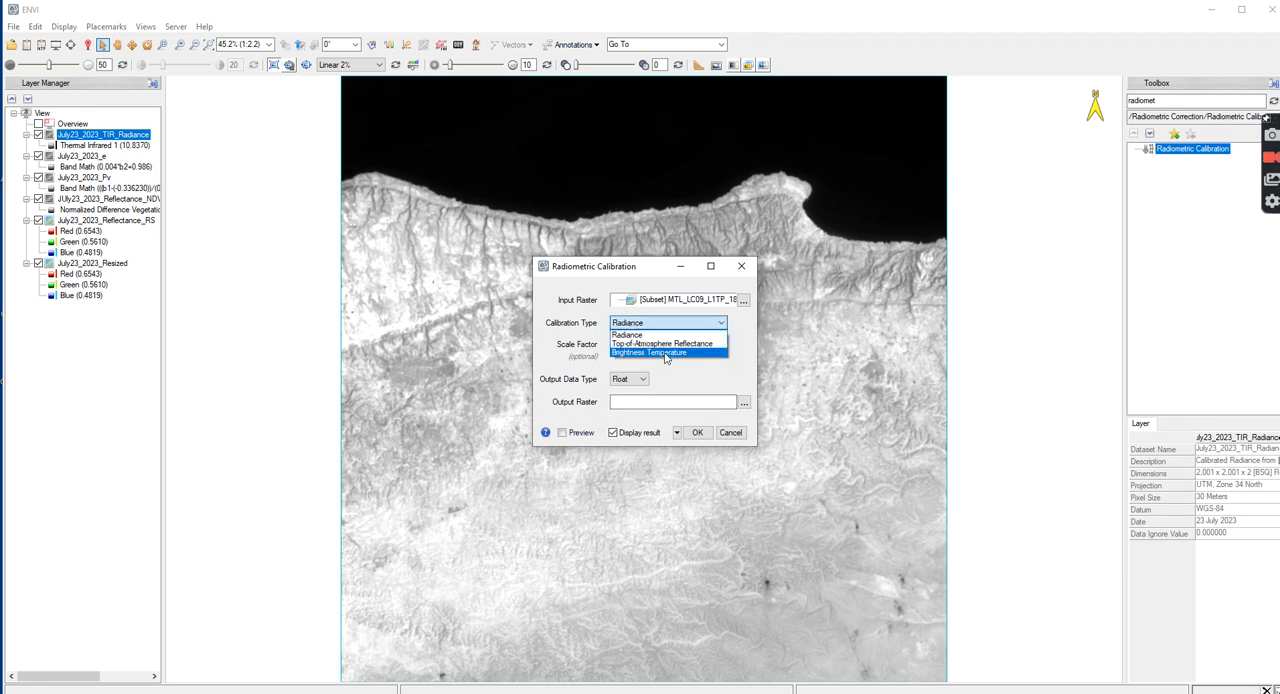
left_click(666, 354)
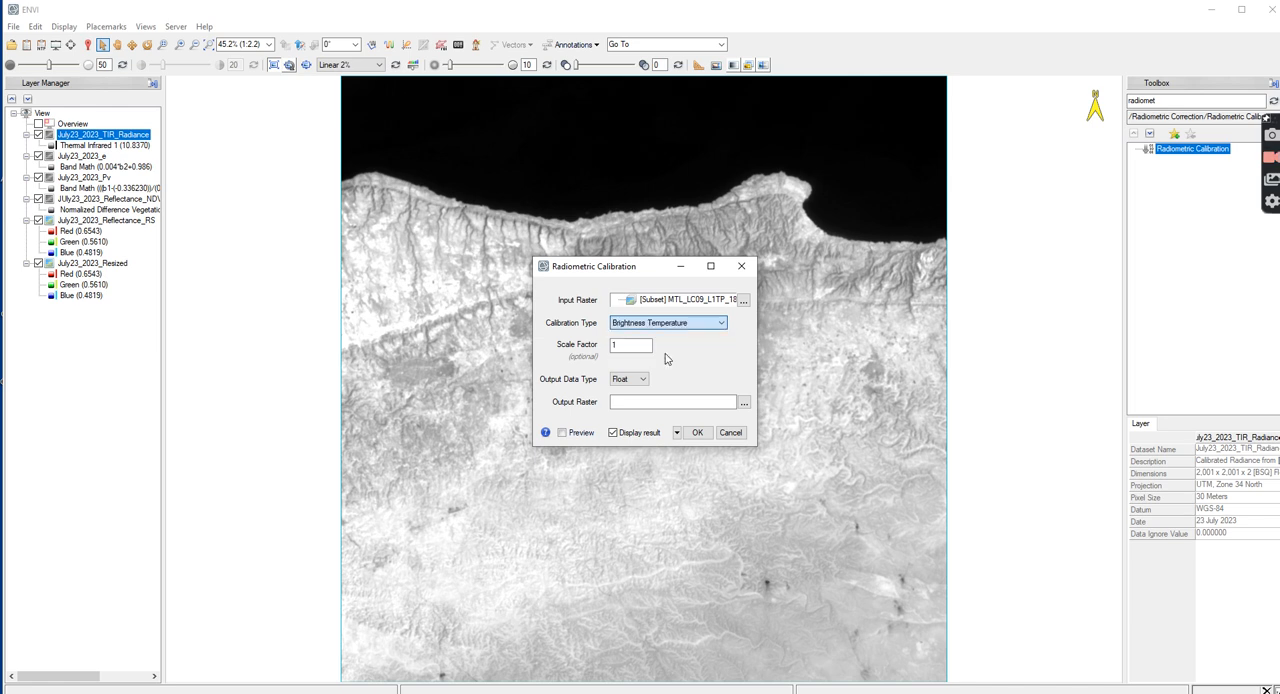
left_click(744, 402)
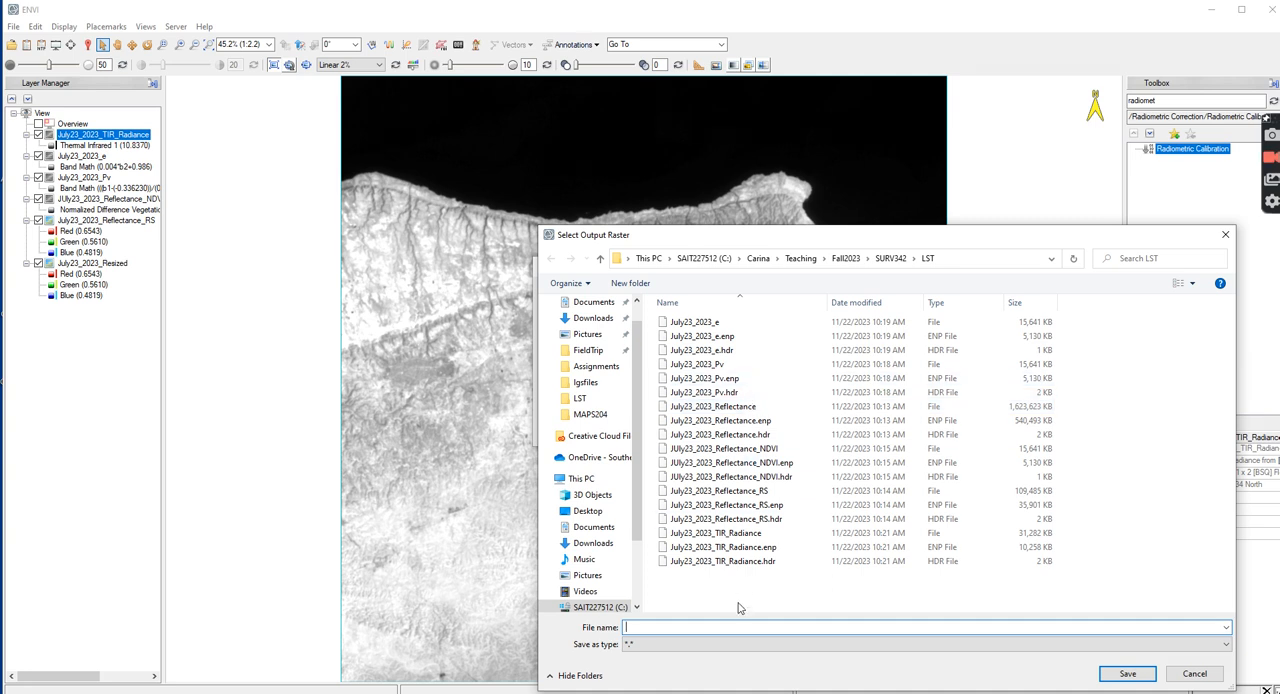
type("July23")
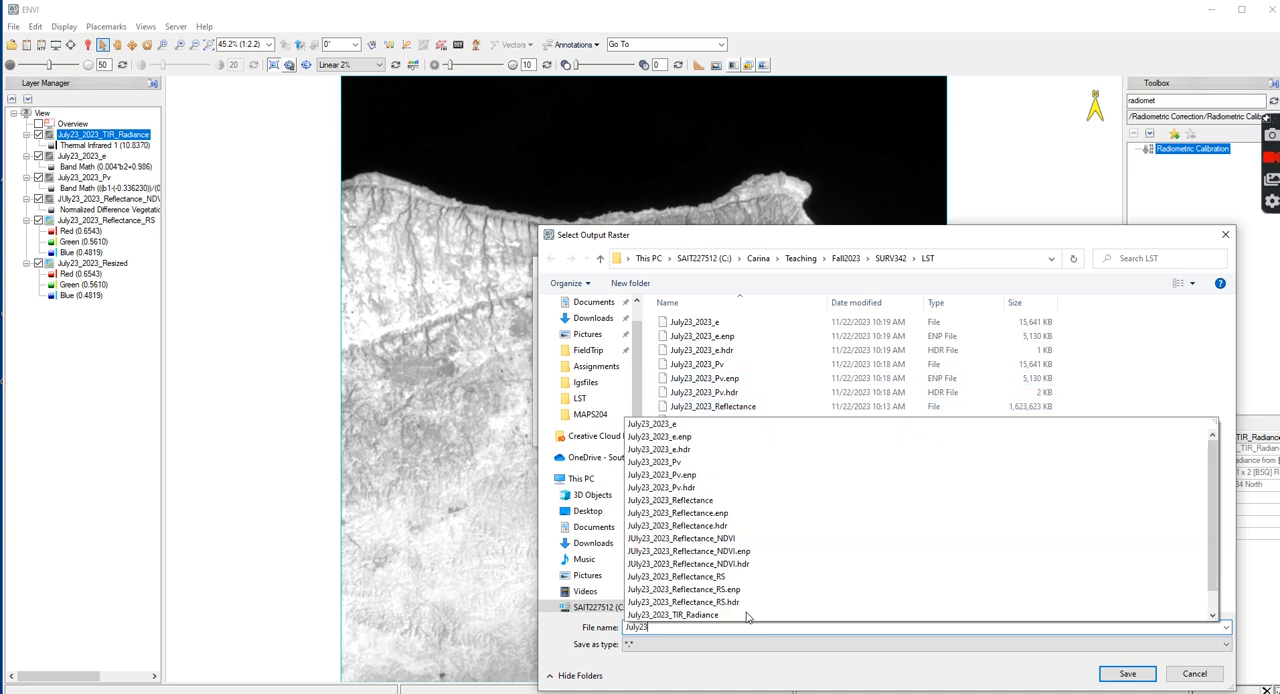
type("_2023_TIR")
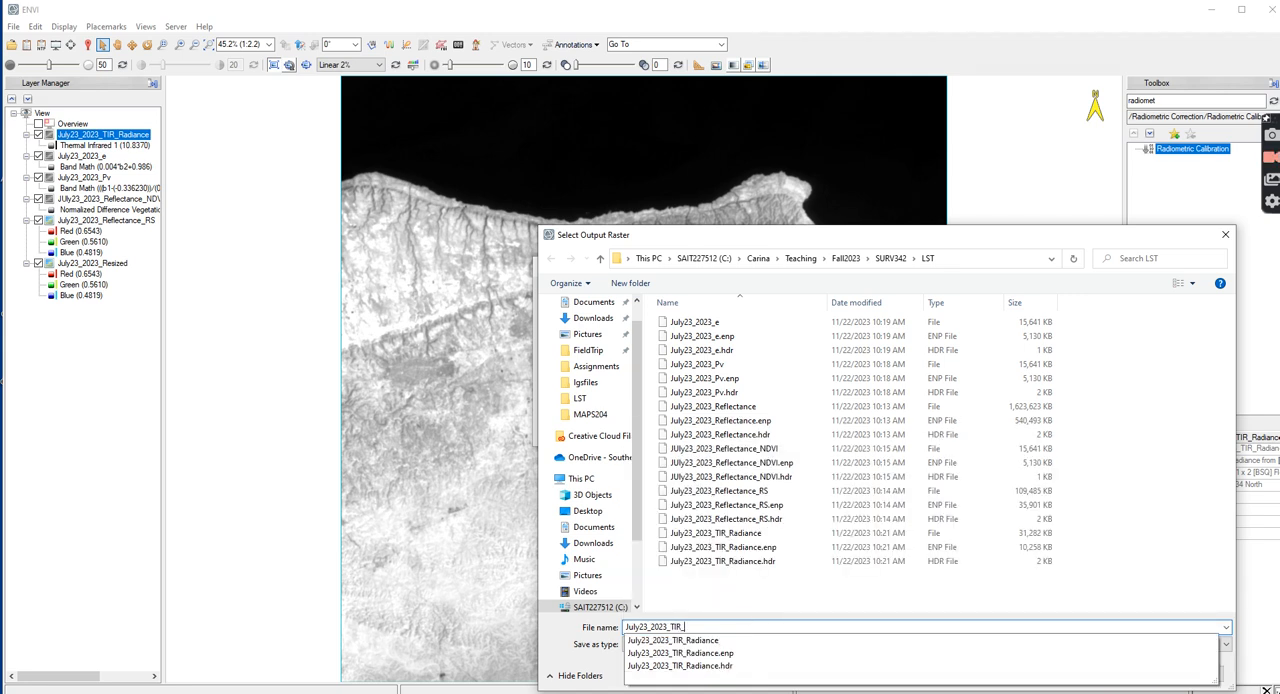
type("_BT")
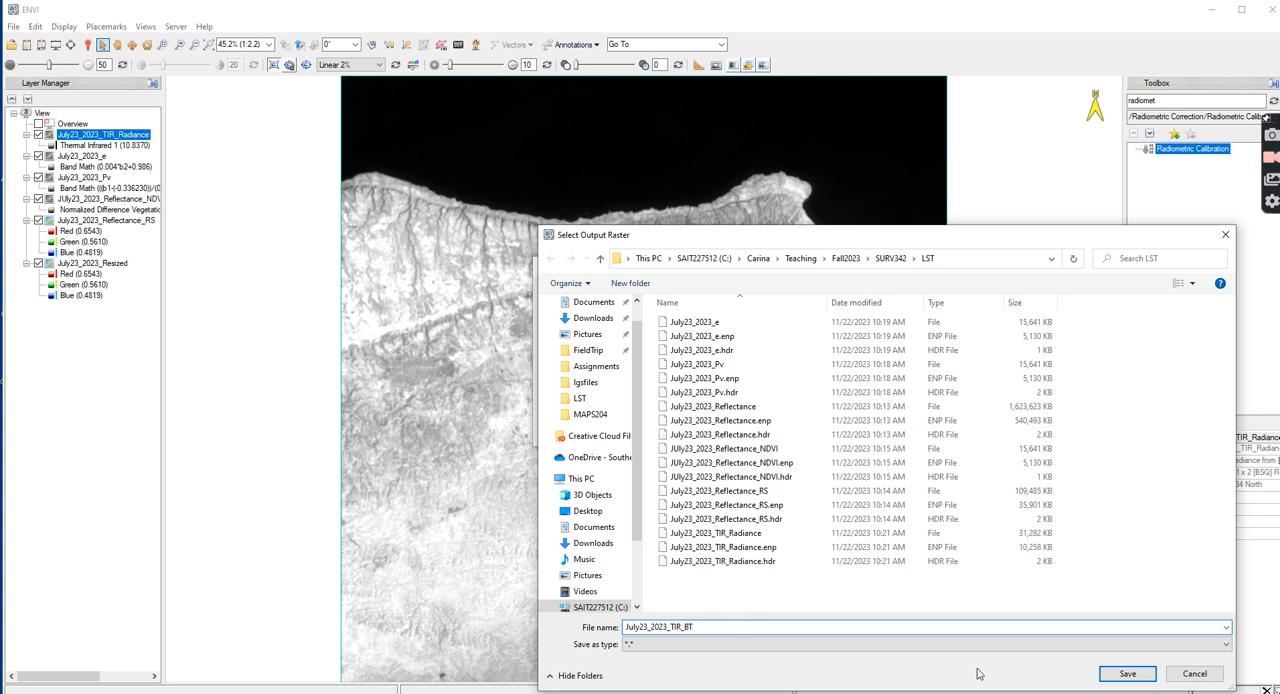
left_click(1112, 673)
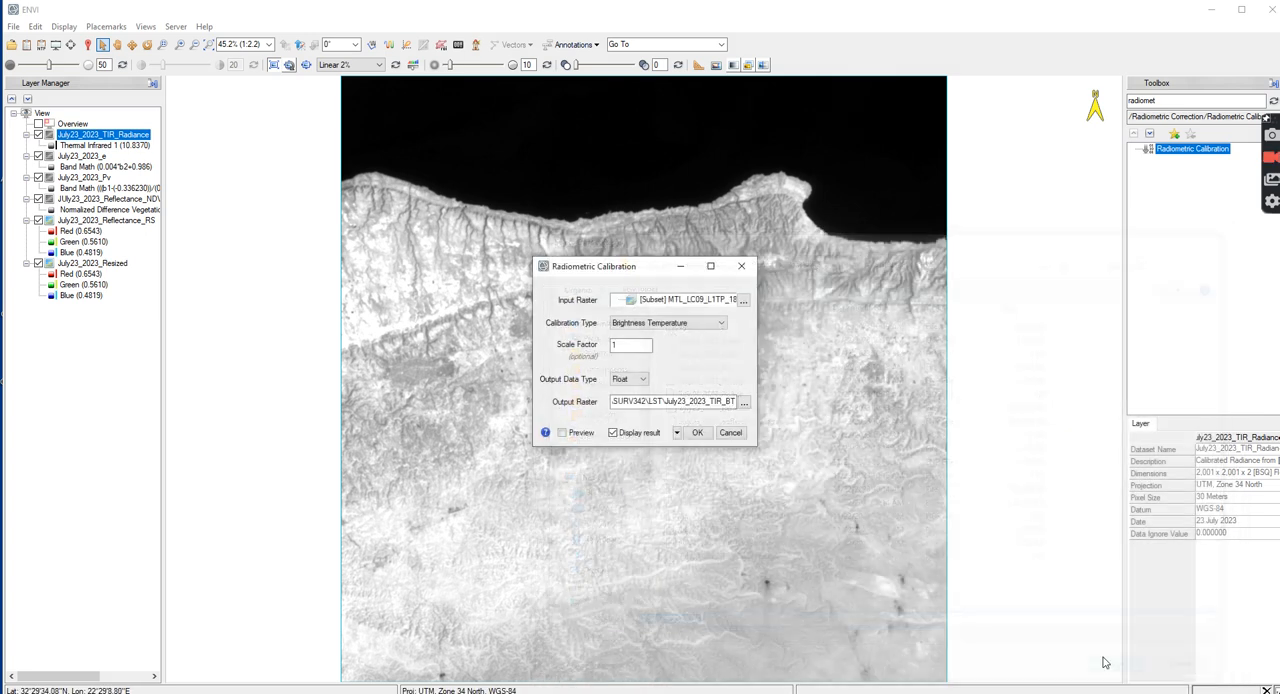
left_click(697, 432)
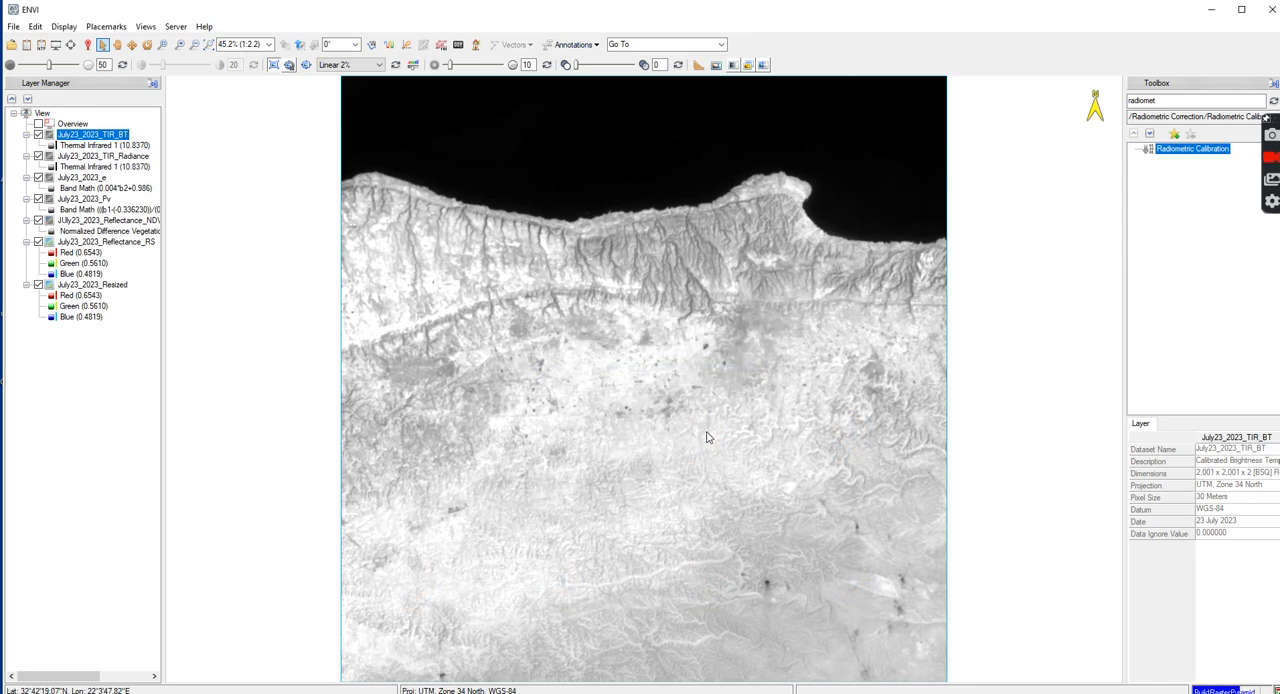
Inspect the July23_2023_TIR_BT pixel value at the image location with the cursor value tool
left_click(88, 44)
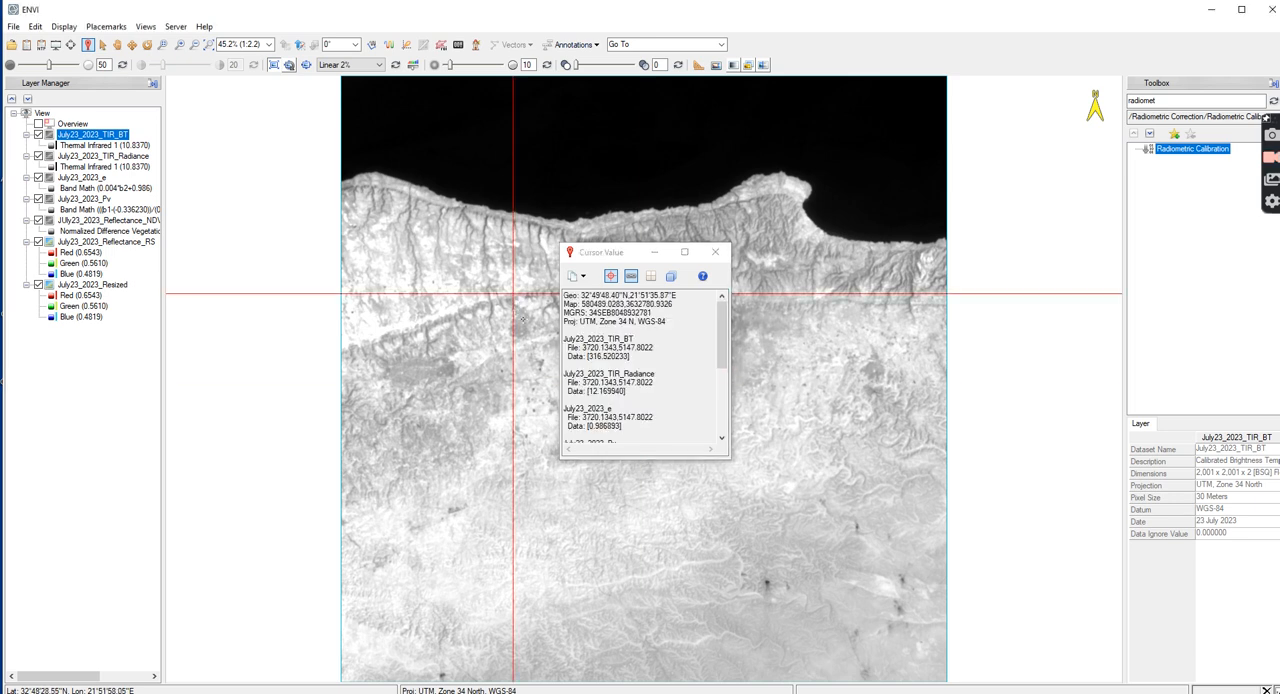
left_click_drag(593, 357, 630, 360)
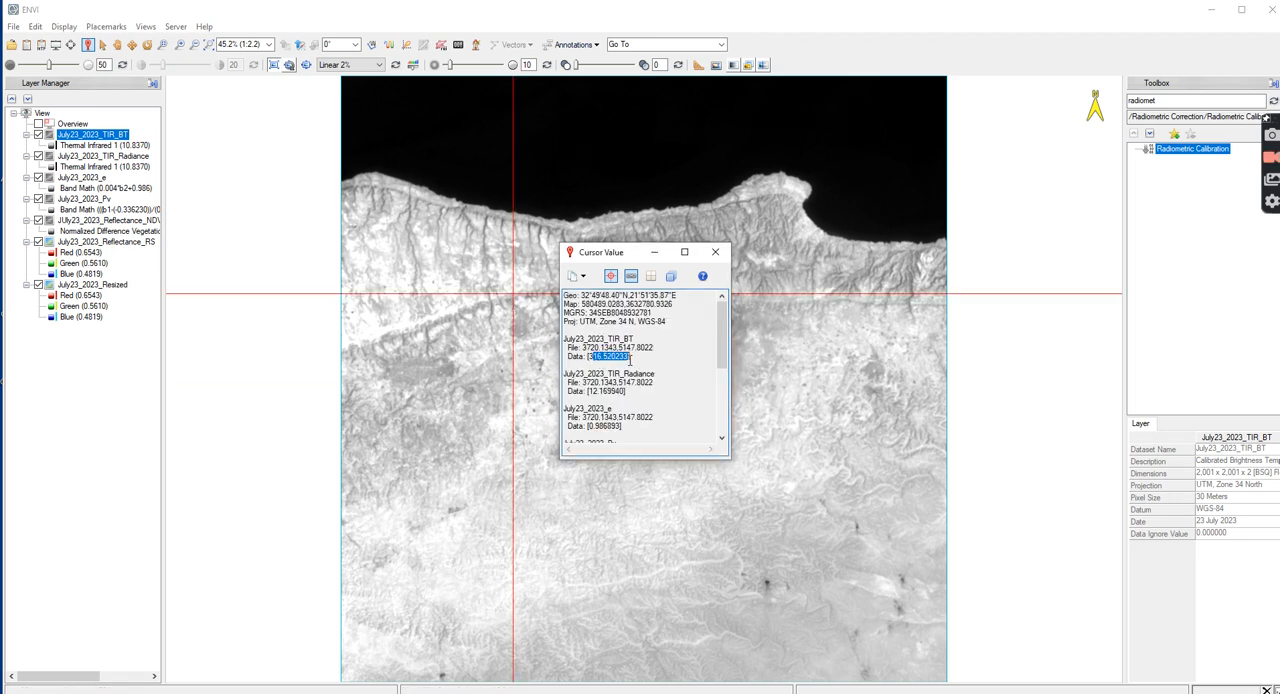
left_click(715, 252)
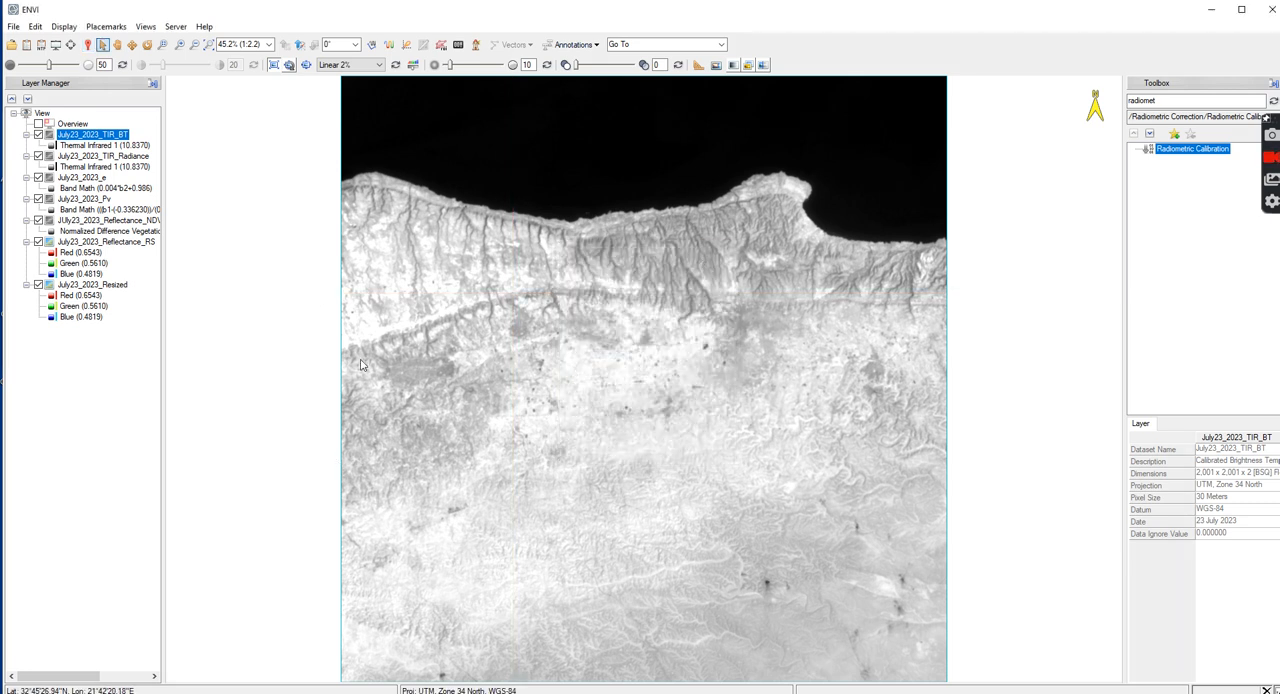
Find the Band Math tool by searching for "band", add the expression b3-273.15 to its list and apply it
left_click(1141, 101)
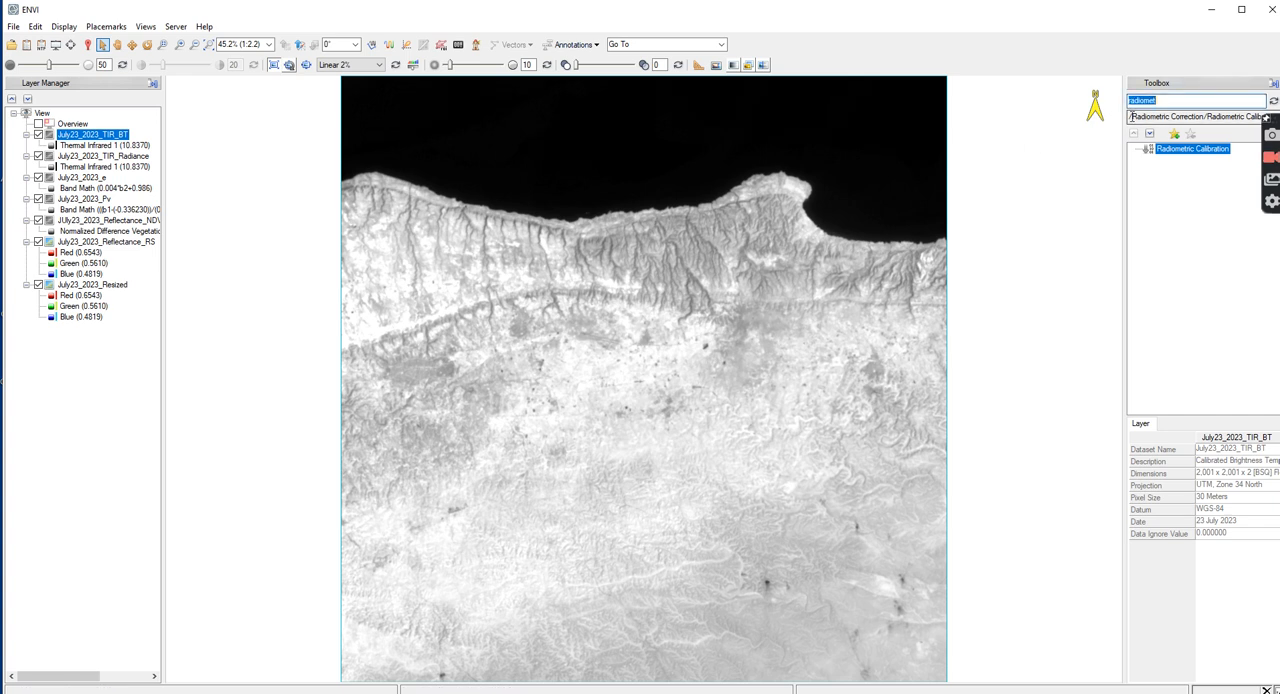
type("band")
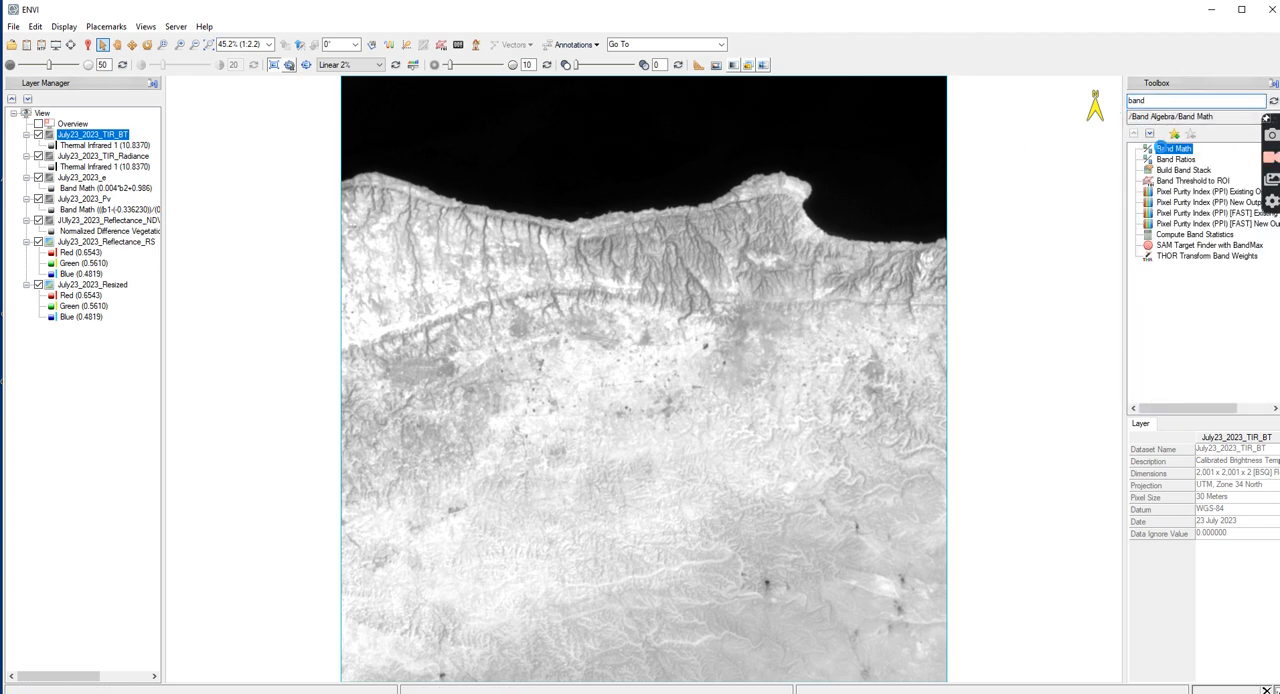
double_click(1172, 149)
left_click(554, 396)
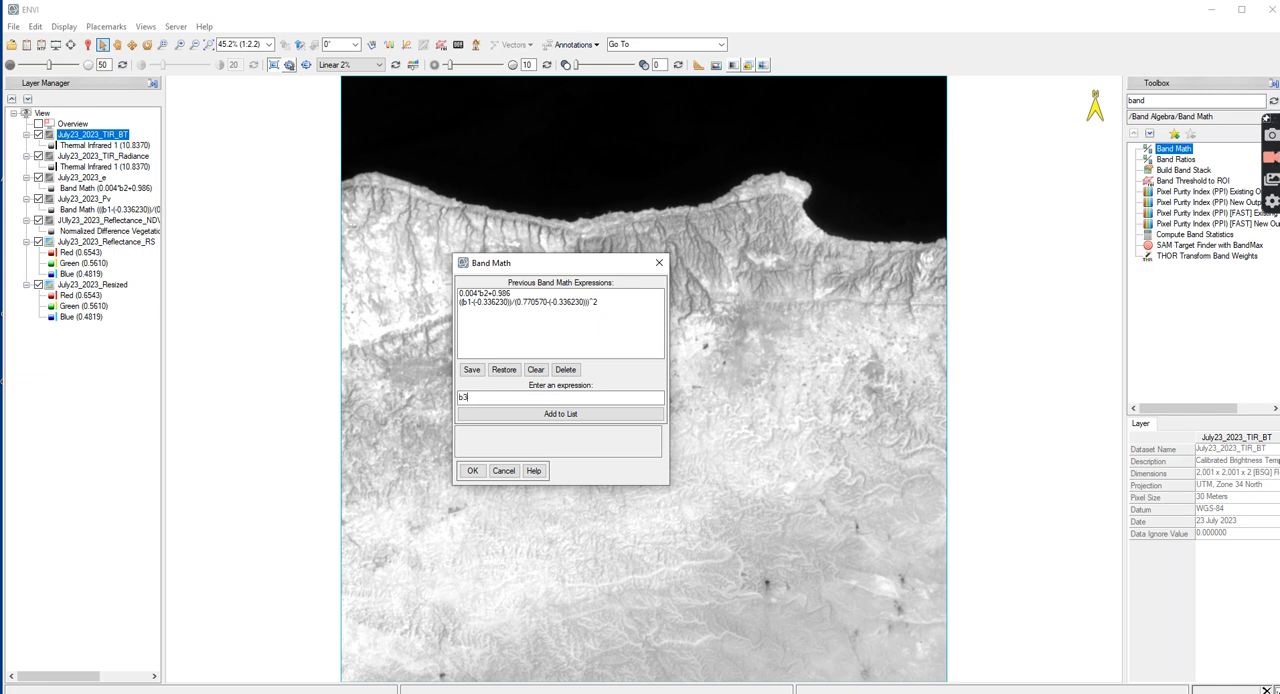
type("b3-273.15")
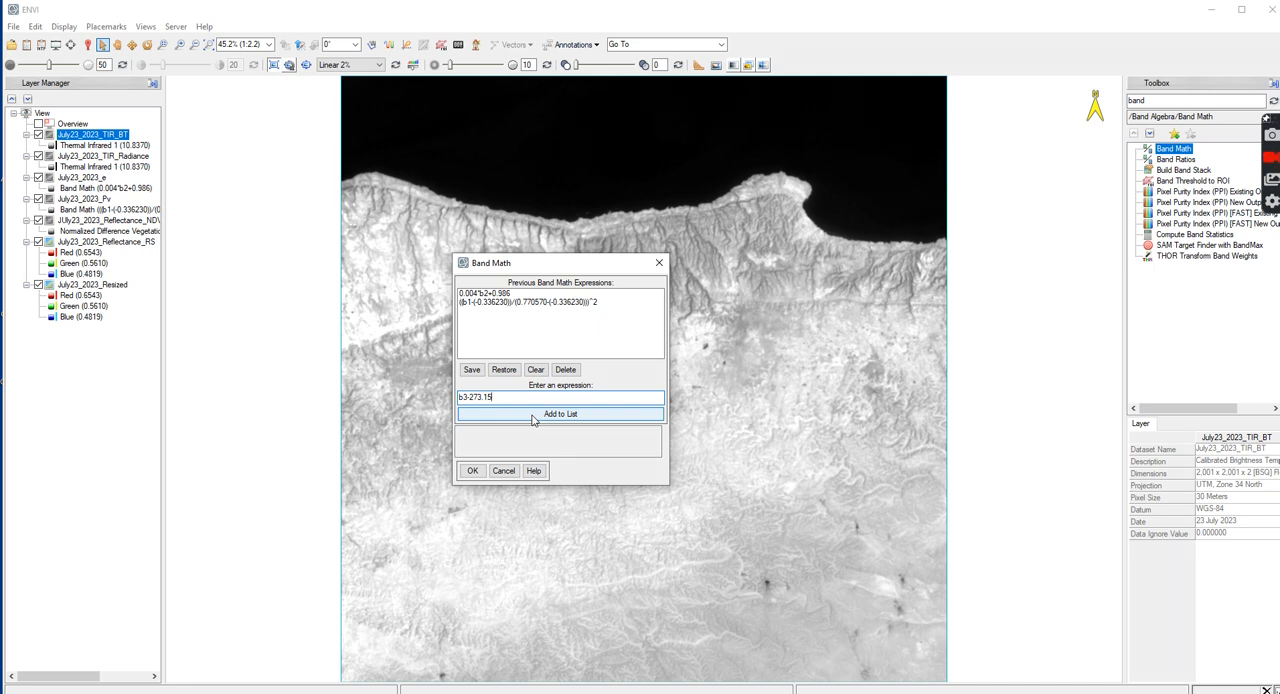
left_click(533, 414)
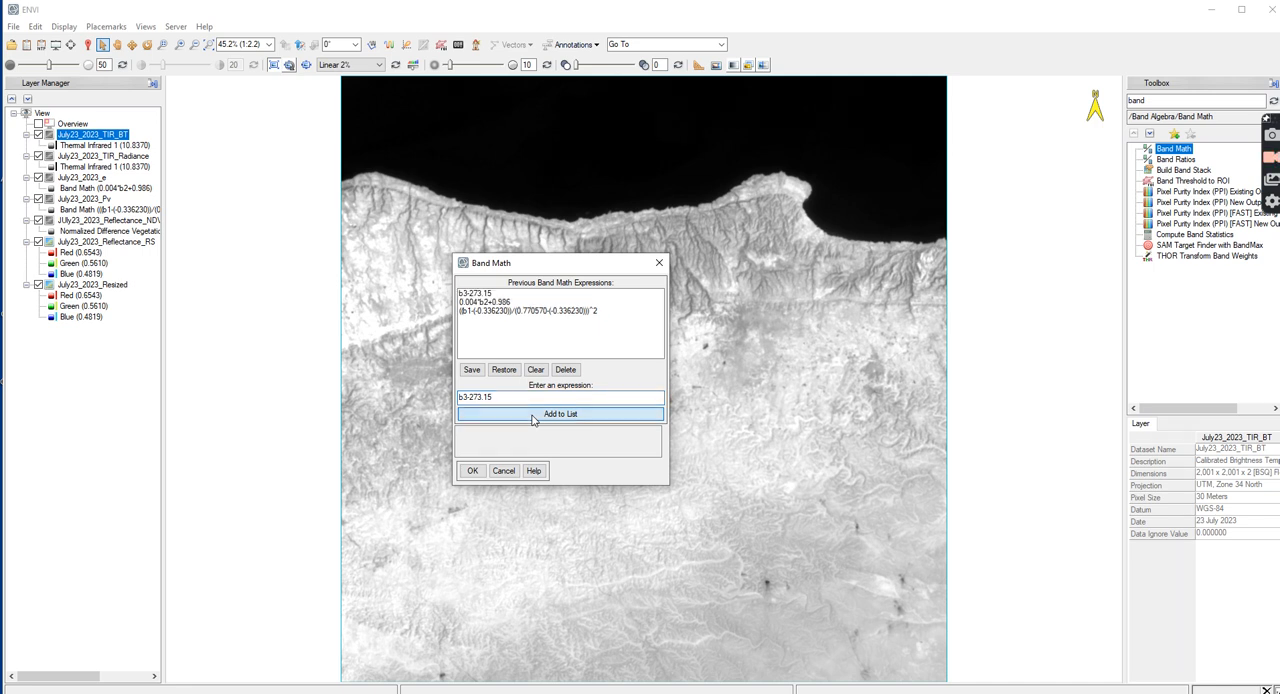
left_click(472, 294)
left_click(472, 470)
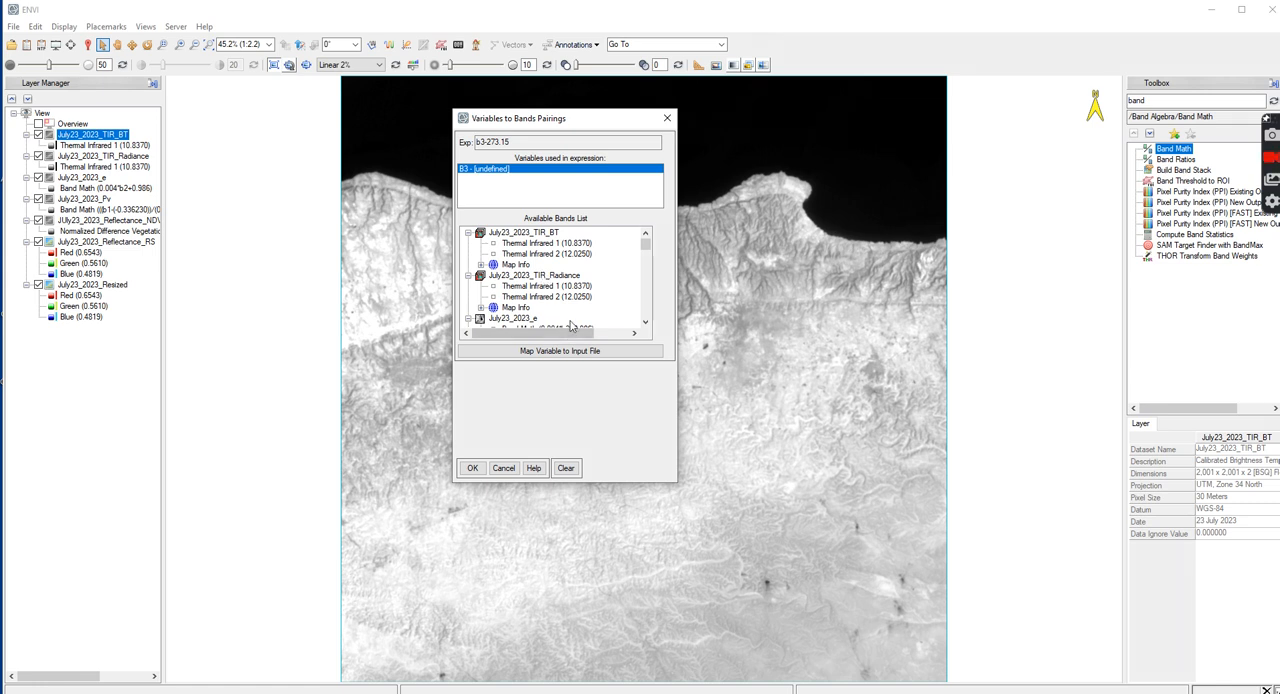
Map variable B3 to the whole July23_2023_TIR_BT file with both thermal bands
left_click(528, 352)
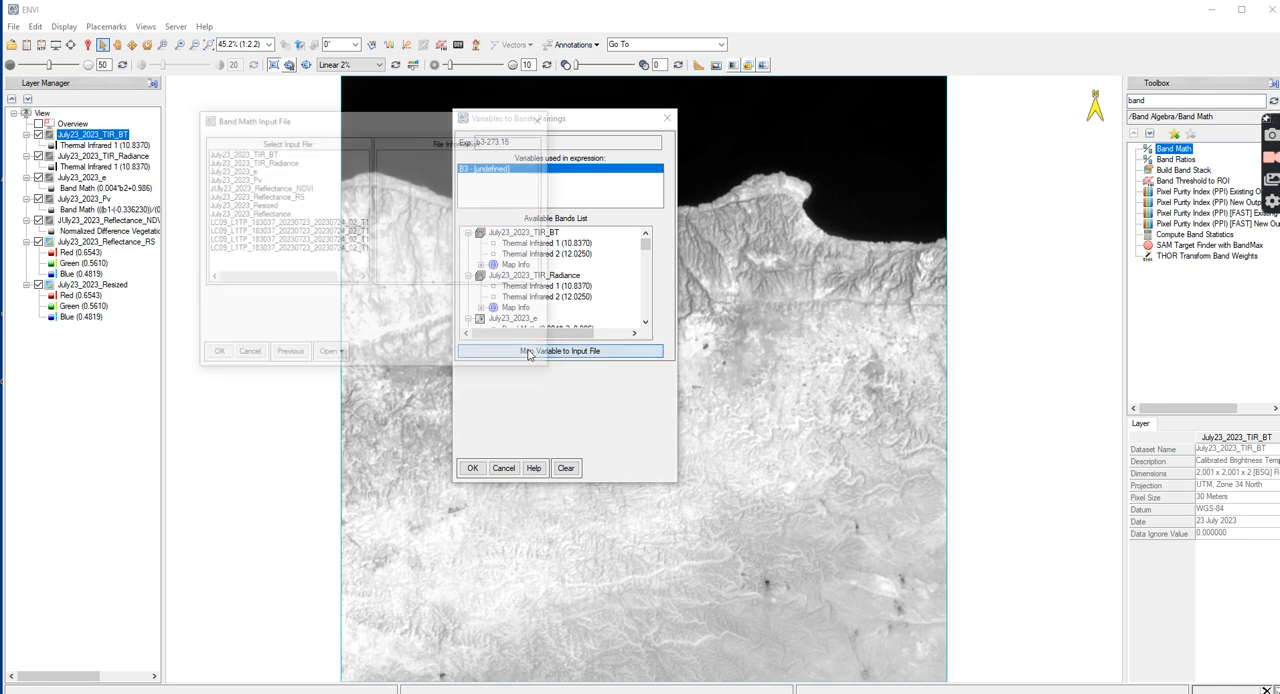
left_click(266, 153)
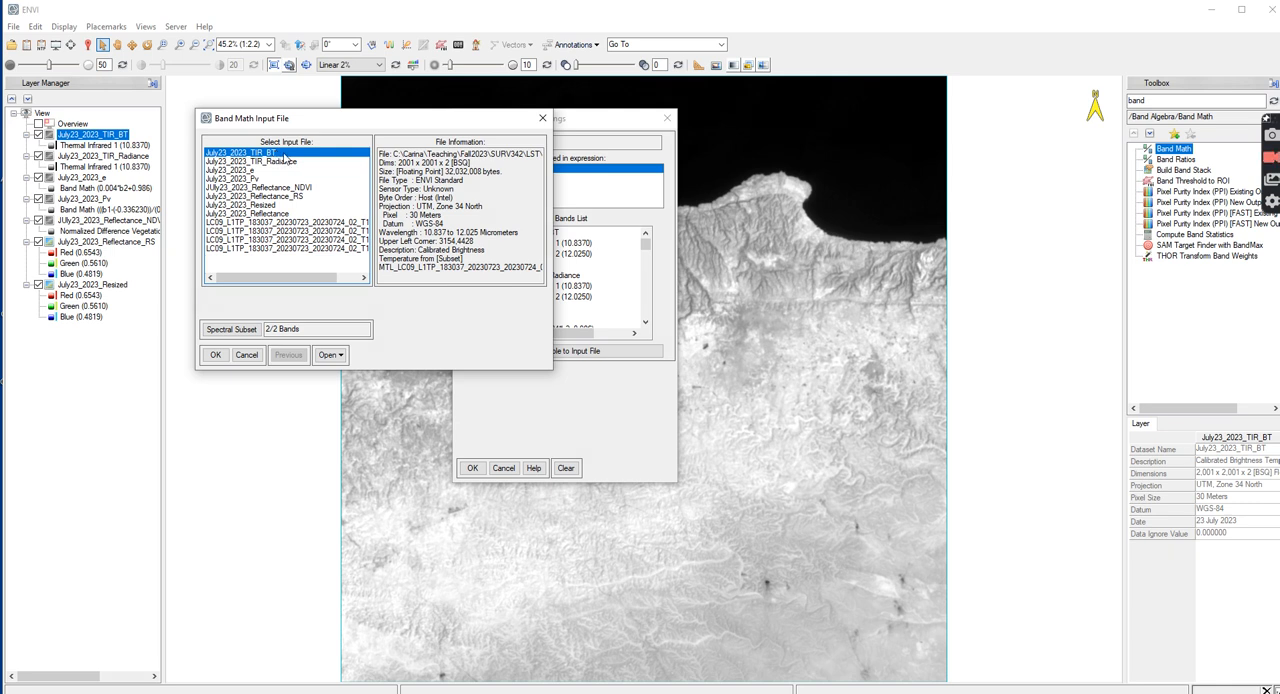
left_click(215, 354)
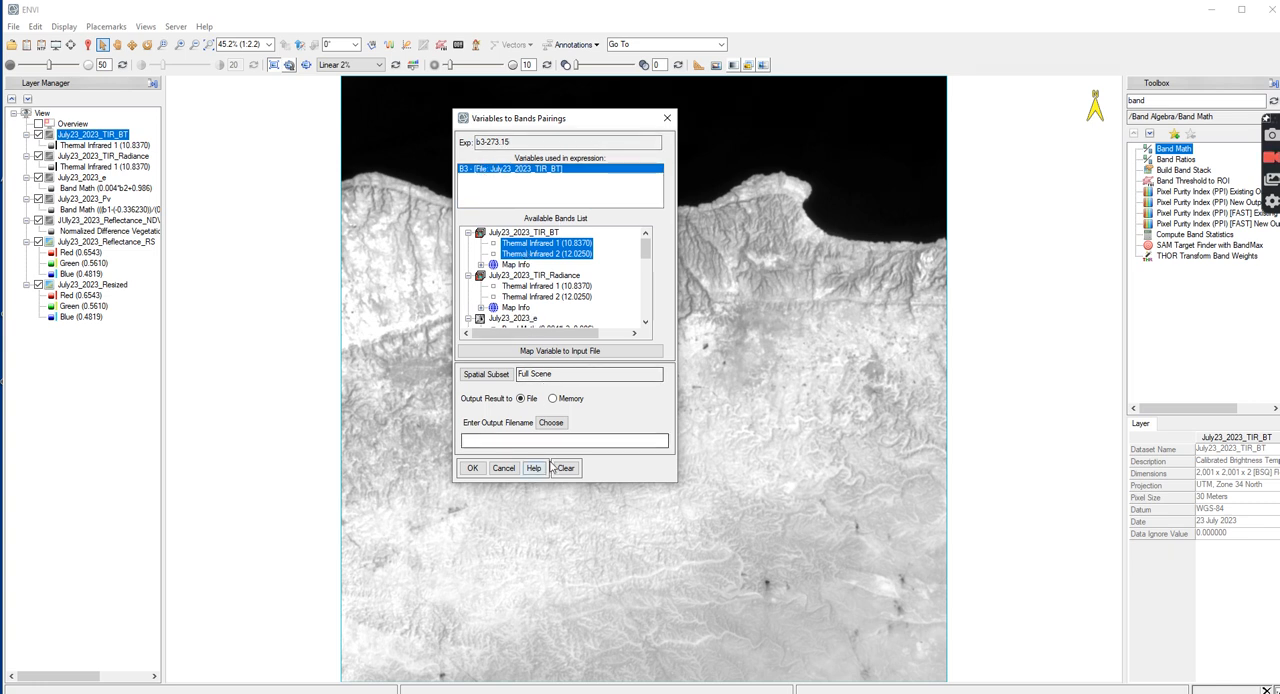
Name the band math output July23_2023_TIR_BT_C in the LST folder and run the calculation
left_click(551, 423)
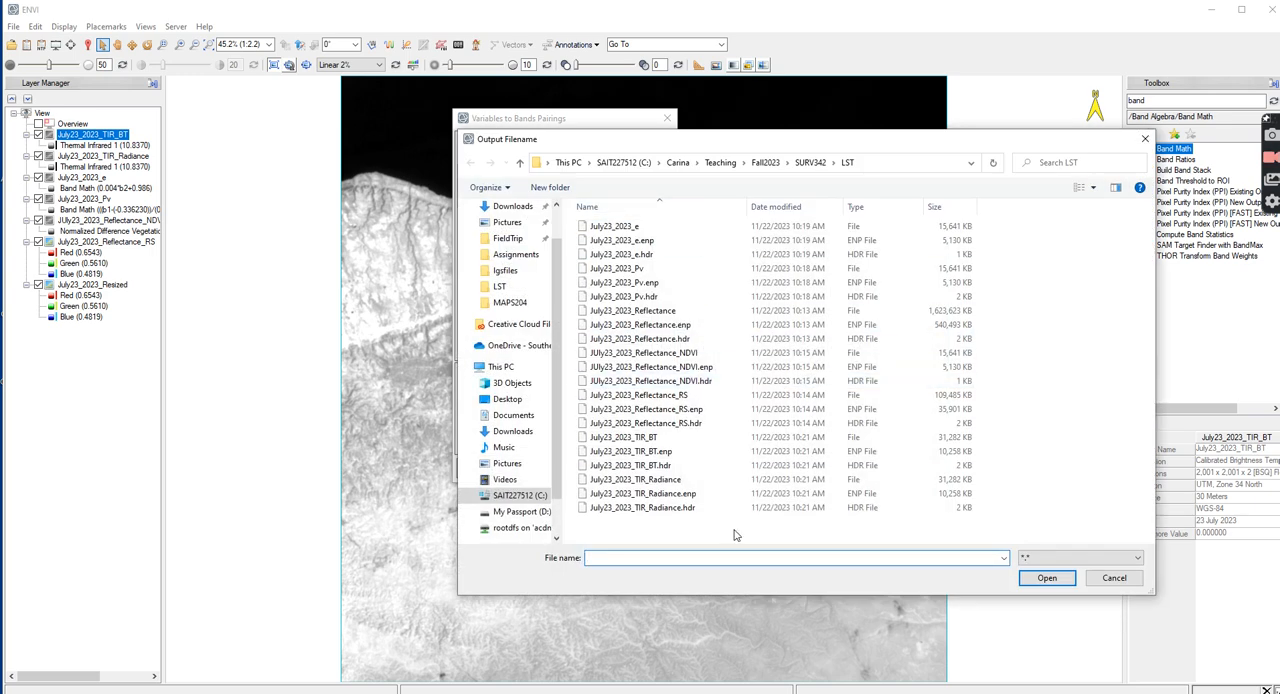
type("July")
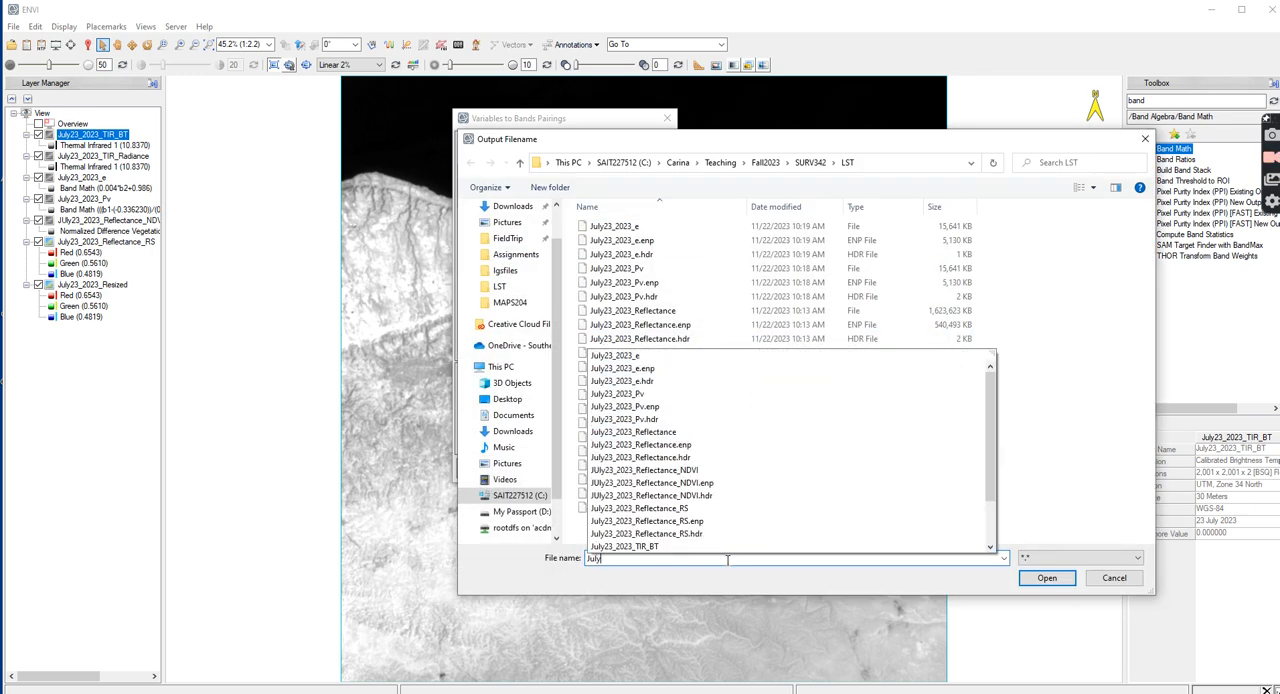
type("23_2023_TIR_")
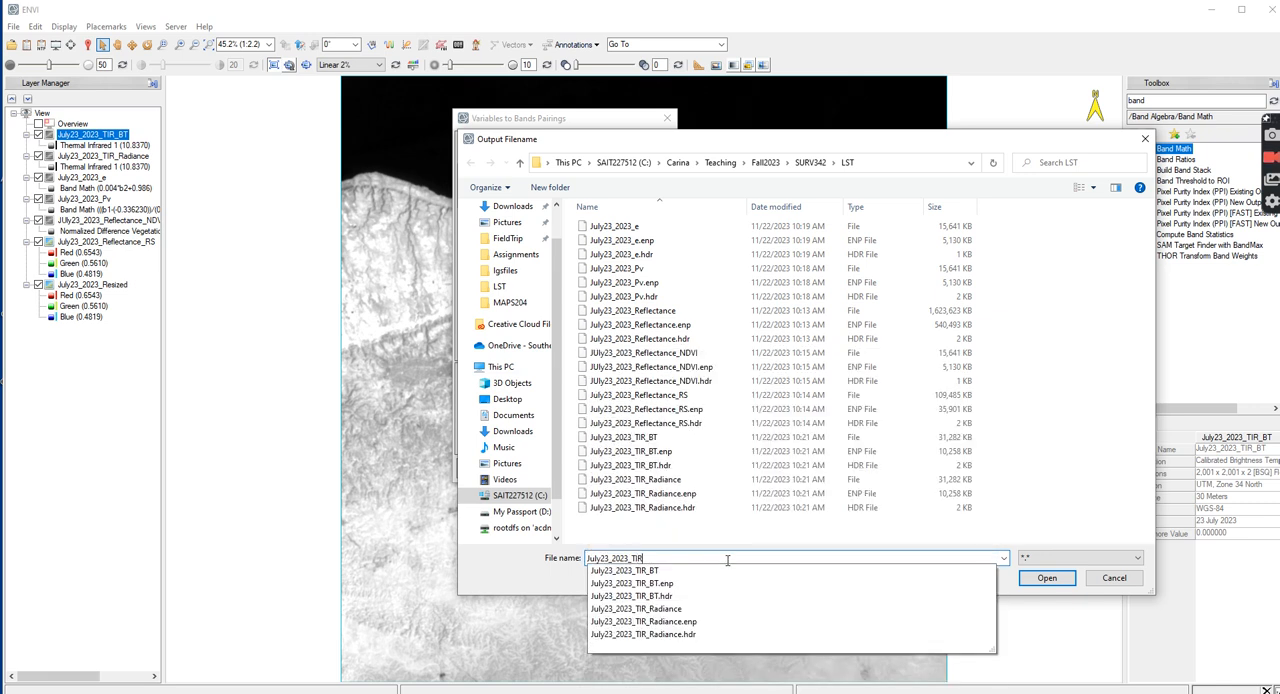
type("BT_C")
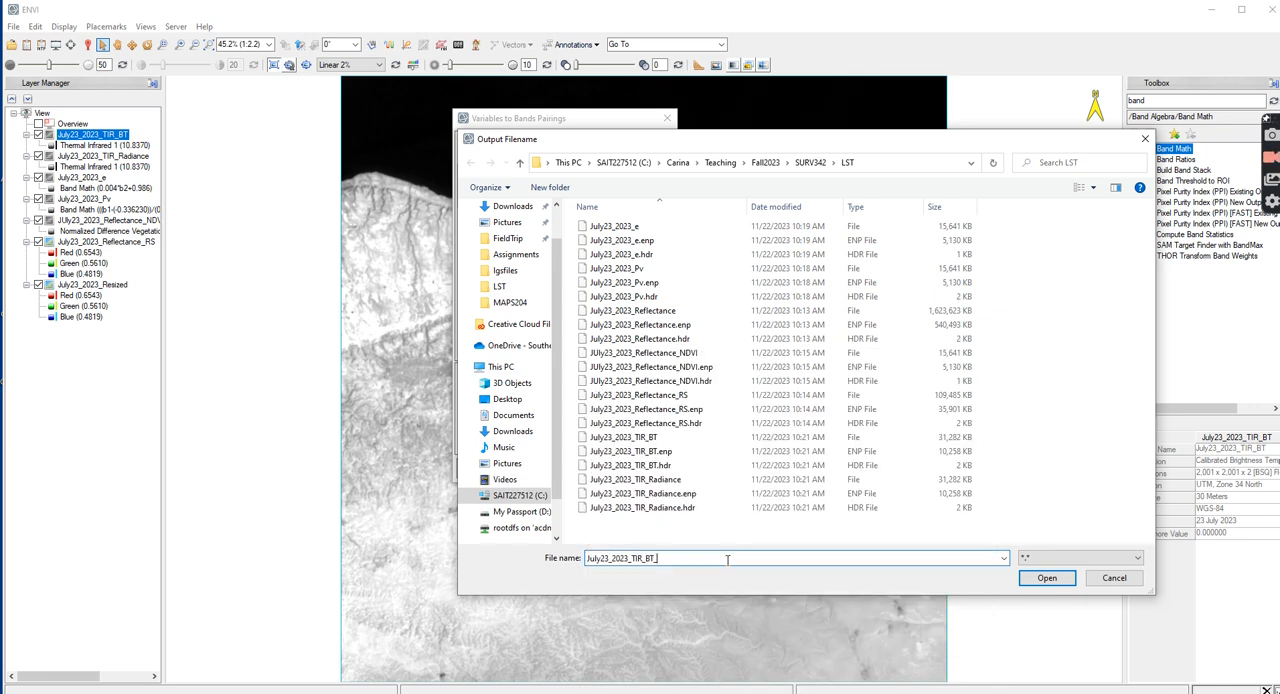
left_click(1046, 578)
left_click(473, 468)
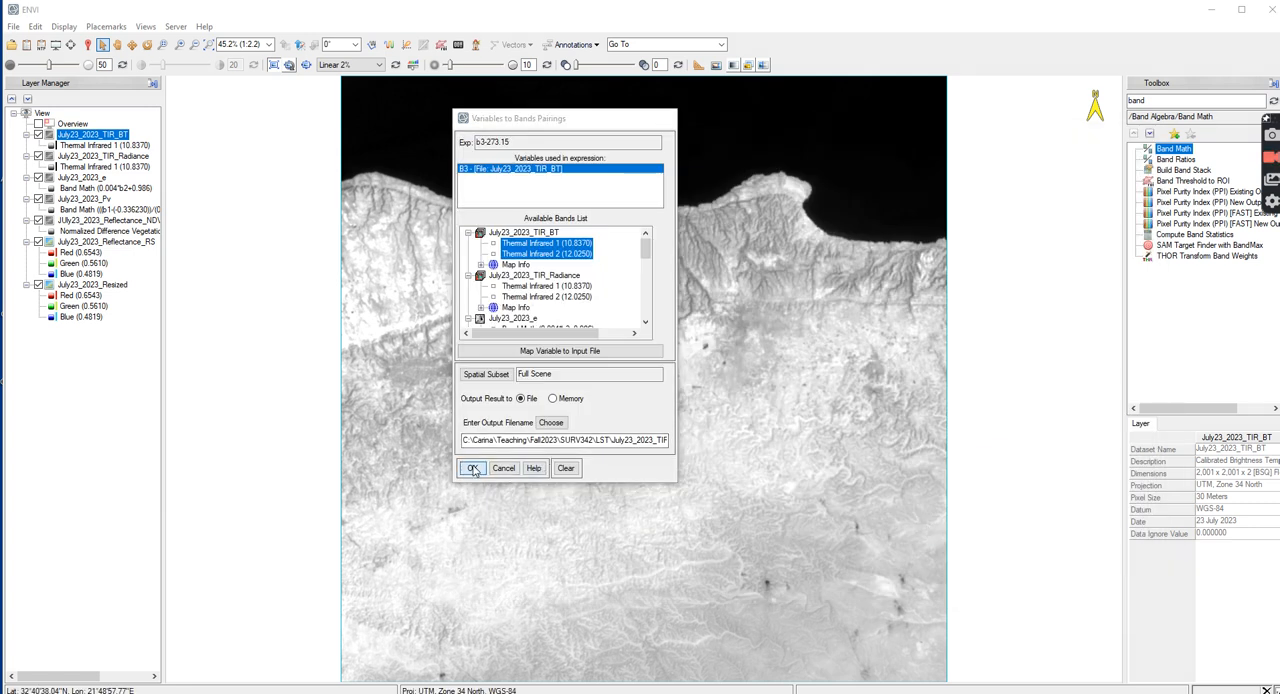
Inspect the Celsius brightness temperature of July23_2023_TIR_BT_C at a pixel with the cursor value tool
left_click(88, 44)
left_click(513, 294)
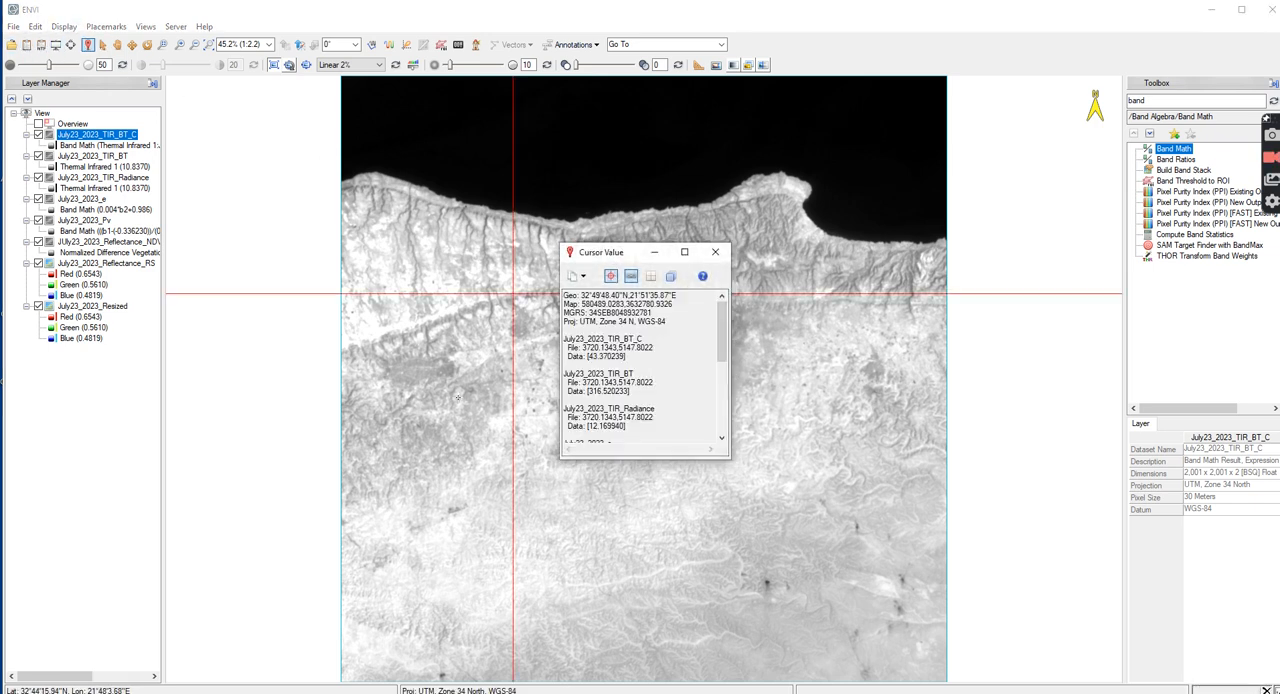
left_click_drag(588, 356, 613, 357)
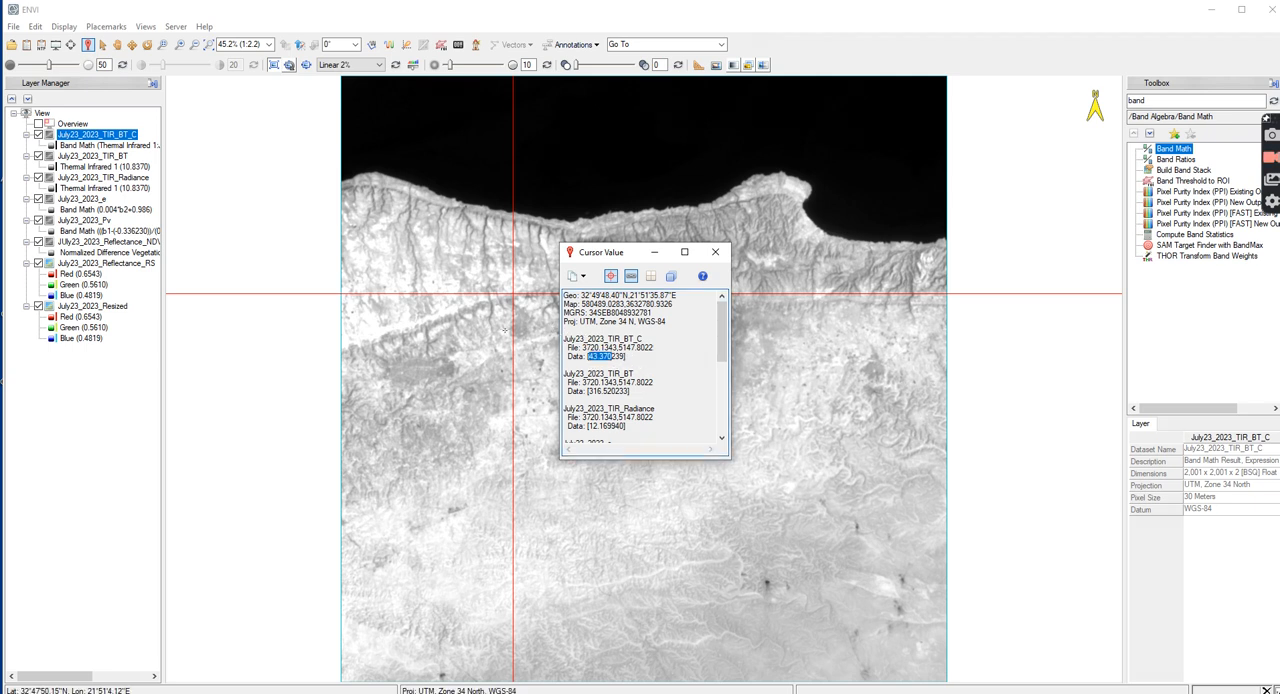
left_click(715, 251)
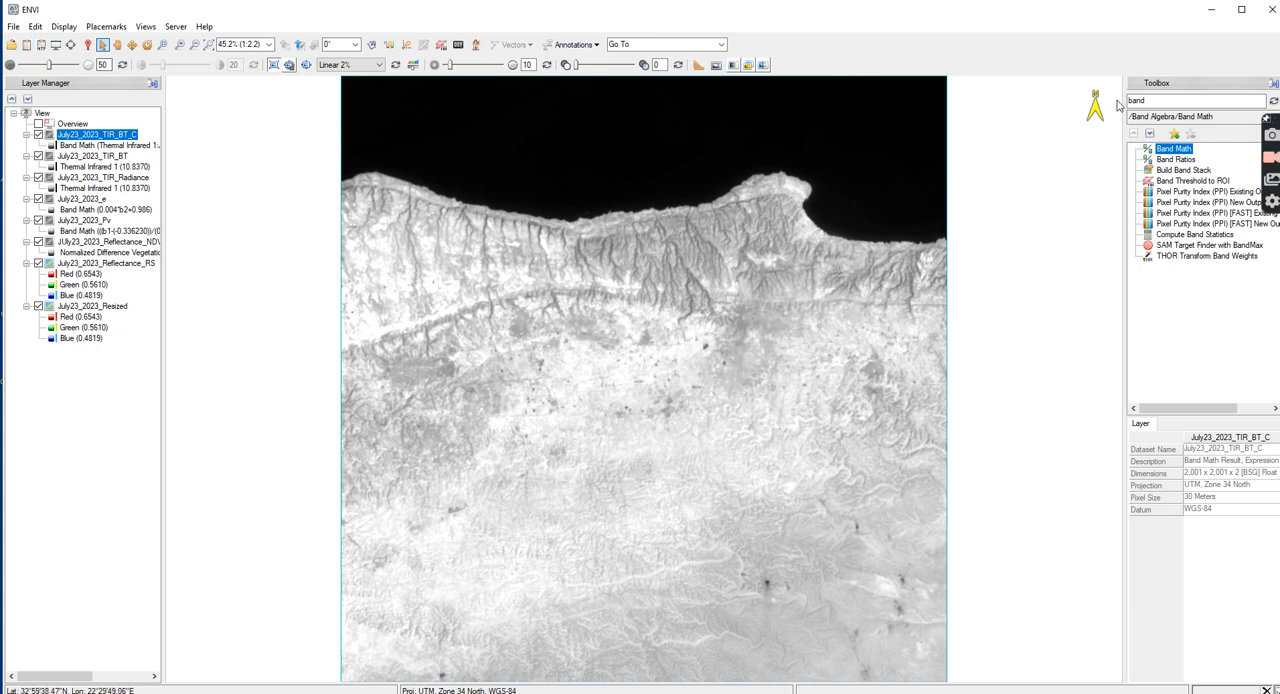
Open Band Math, add the expression (b6/1)*(b7*(b6/14380))*alog(B8) to the list and apply it
double_click(1183, 150)
left_click(550, 397)
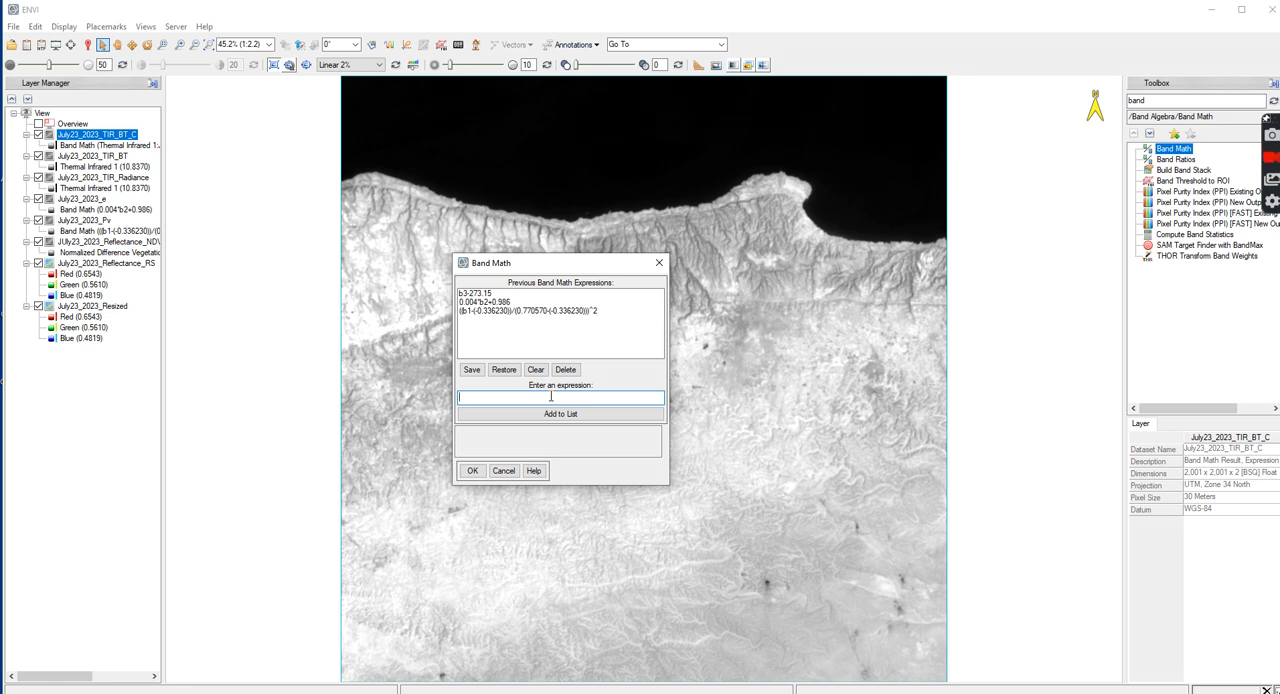
type("(b56")
type("380))*alog(B8)")
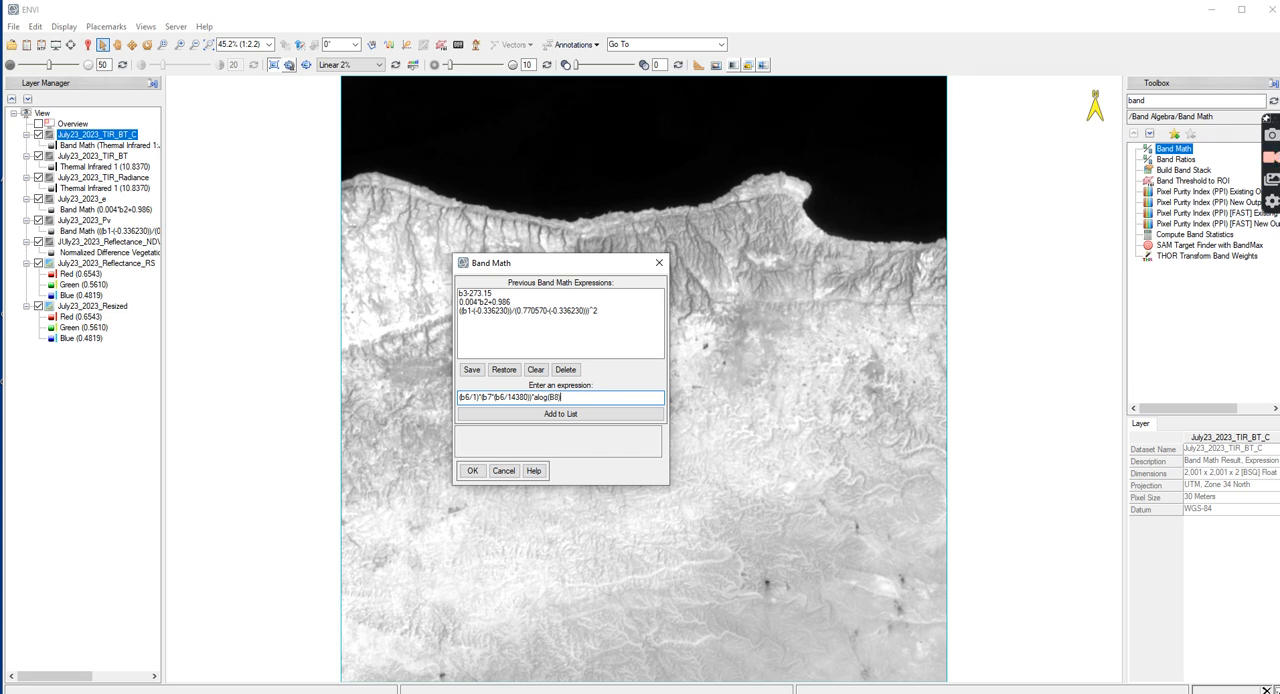
left_click(478, 397)
type(")")
type("0")
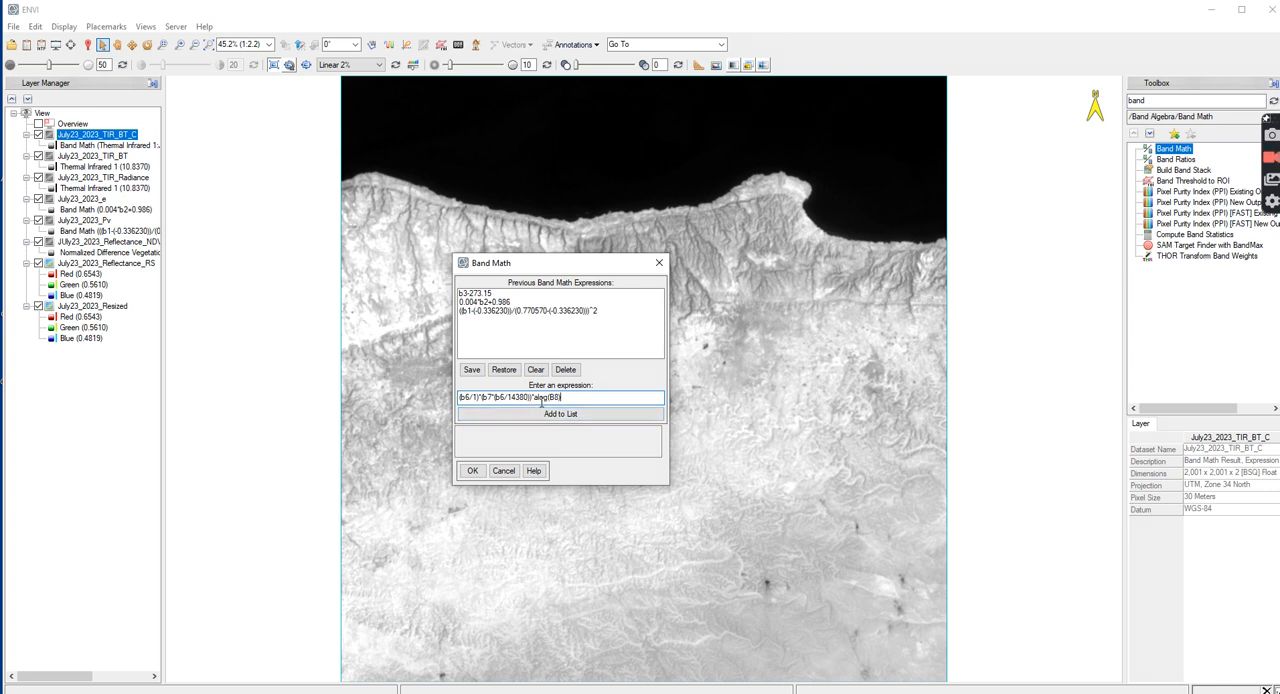
left_click(558, 414)
left_click(544, 296)
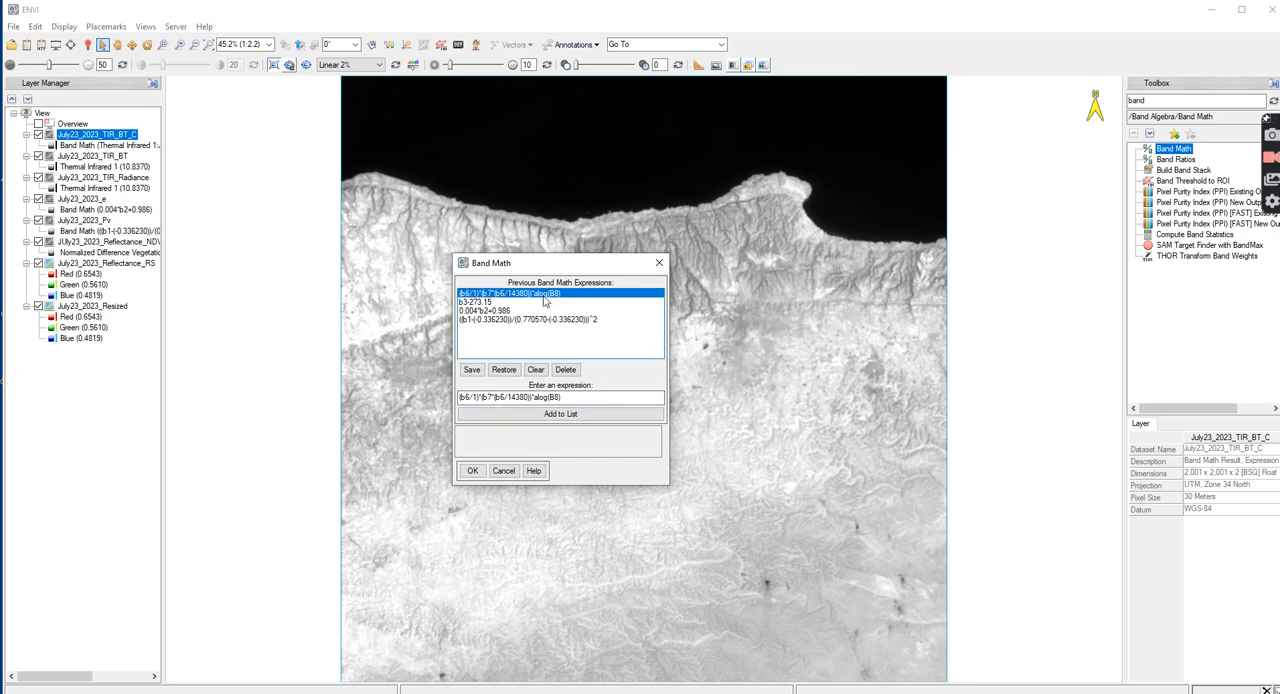
left_click(472, 470)
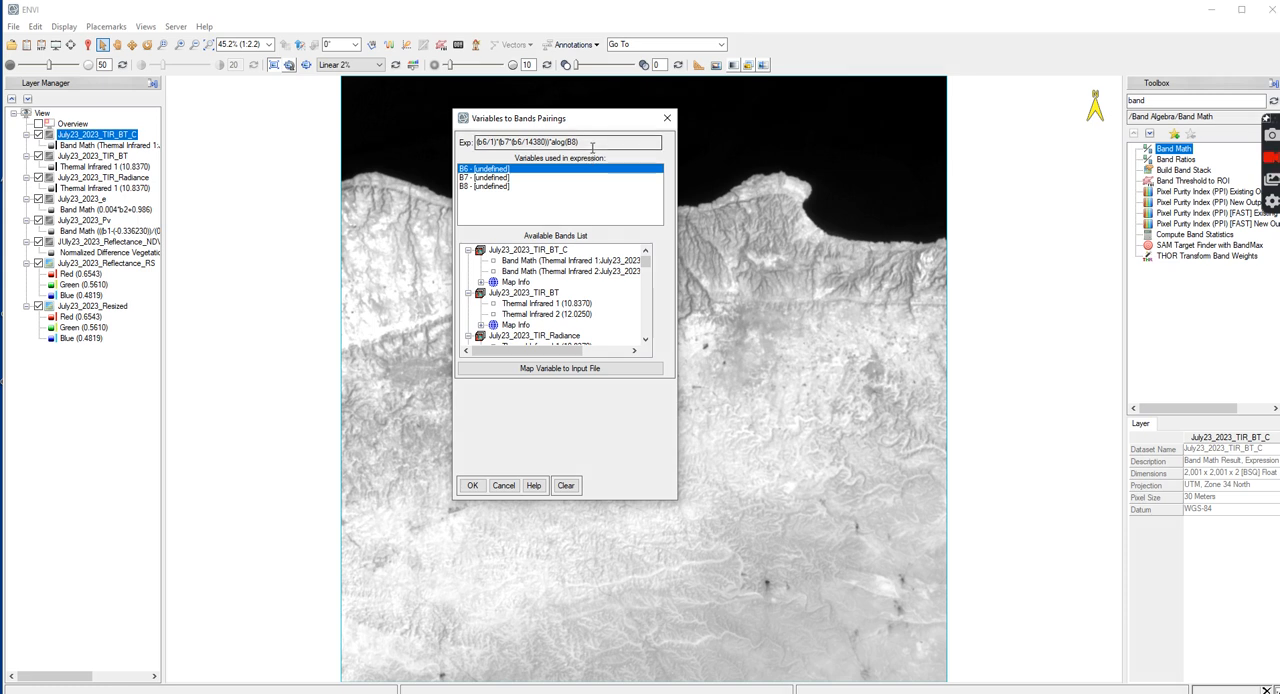
Map variable B6 to the Thermal Infrared 1 band of July23_2023_TIR_BT_C and B7 to Thermal Infrared 1 of July23_2023_TIR_Radiance
left_click(555, 261)
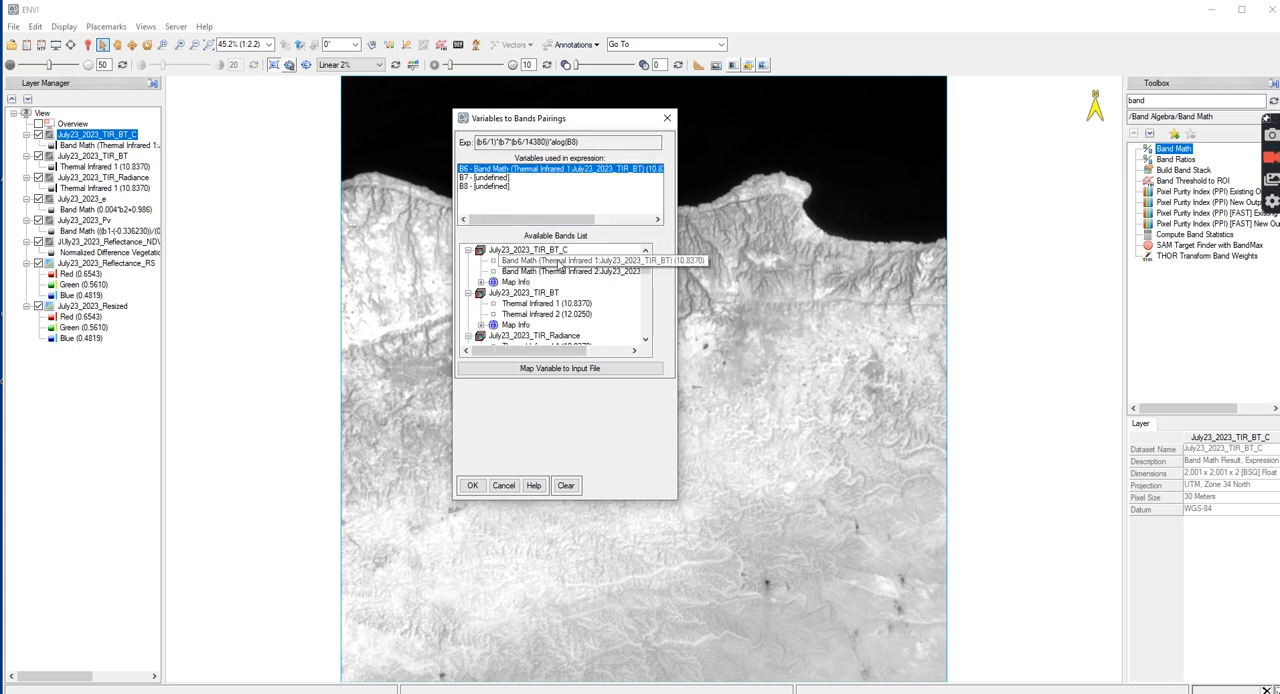
left_click(489, 178)
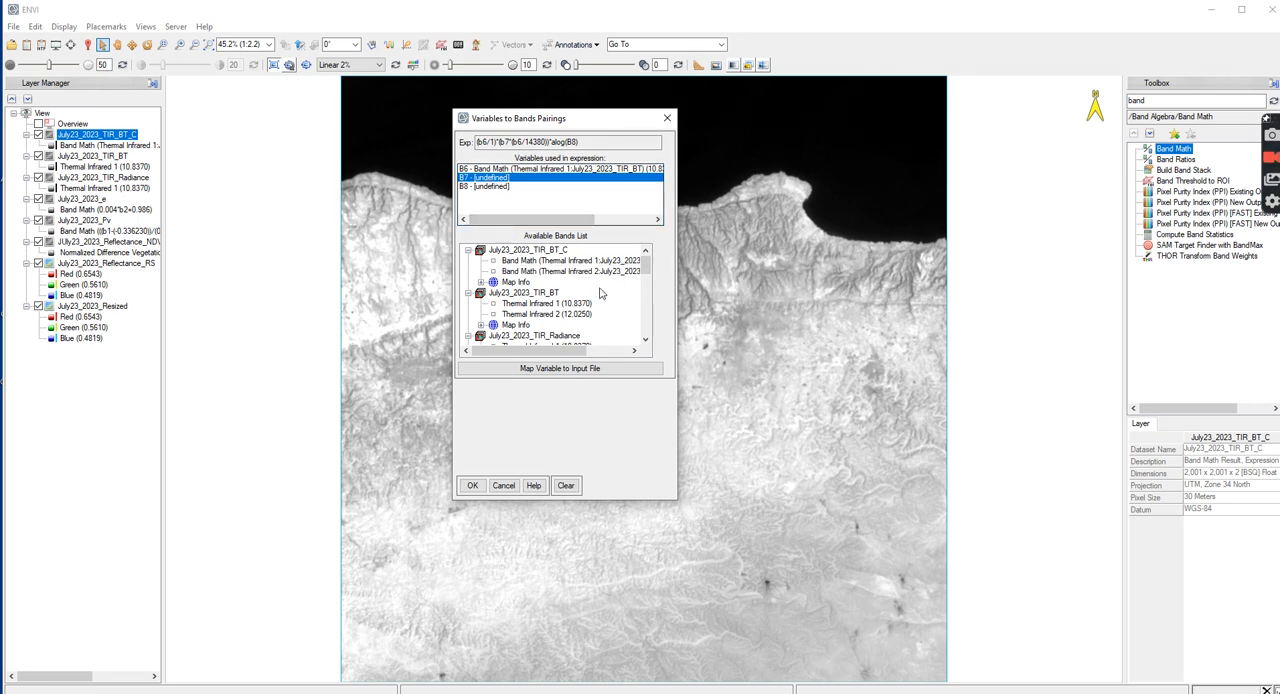
scroll(589, 313, "down", 1)
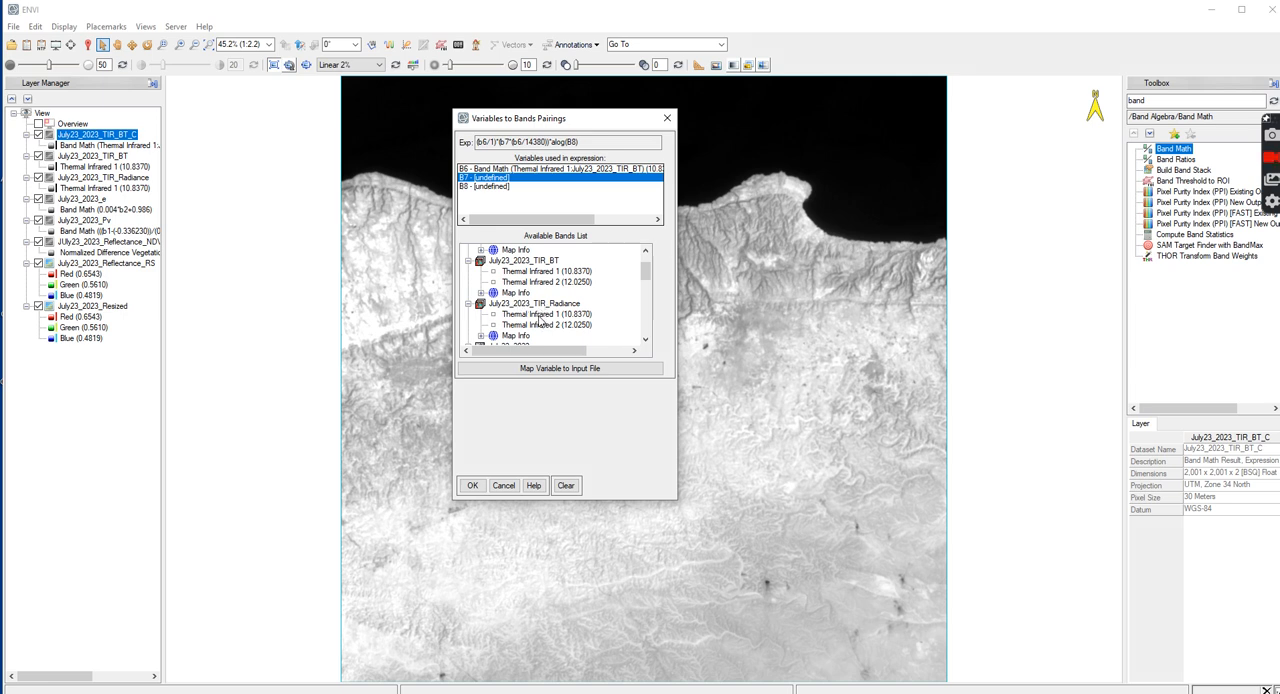
left_click(541, 313)
scroll(588, 281, "up", 1)
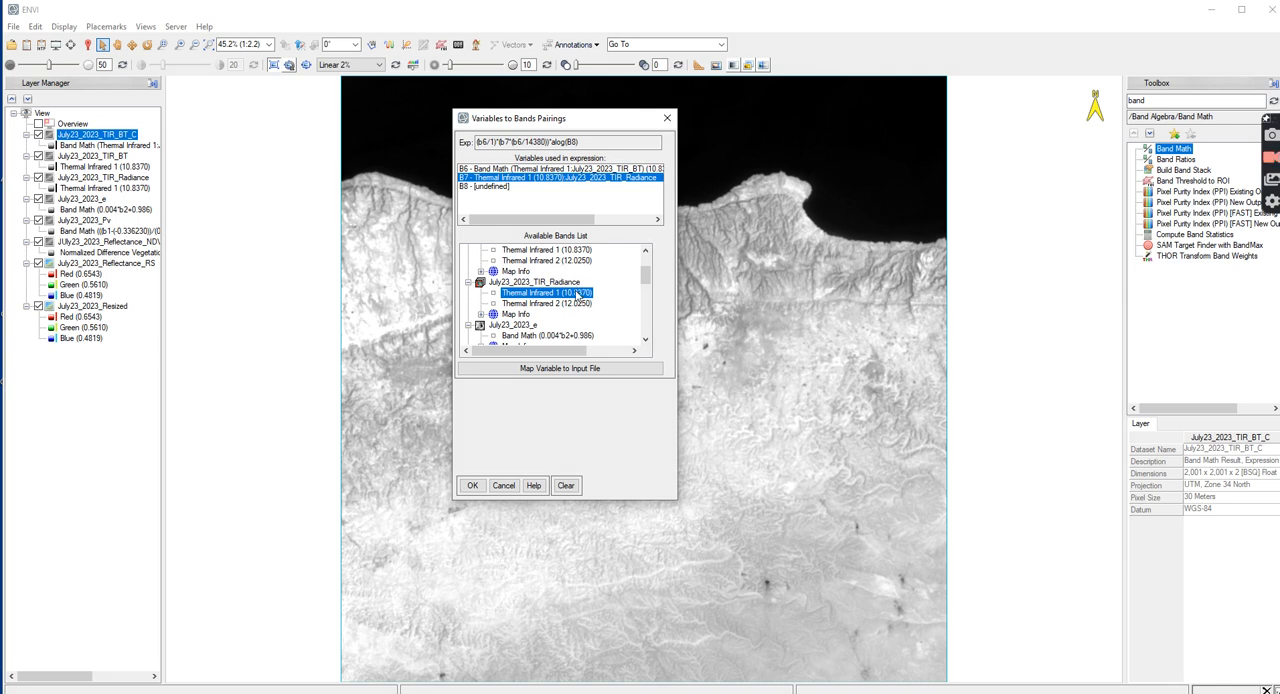
scroll(577, 294, "down", 1)
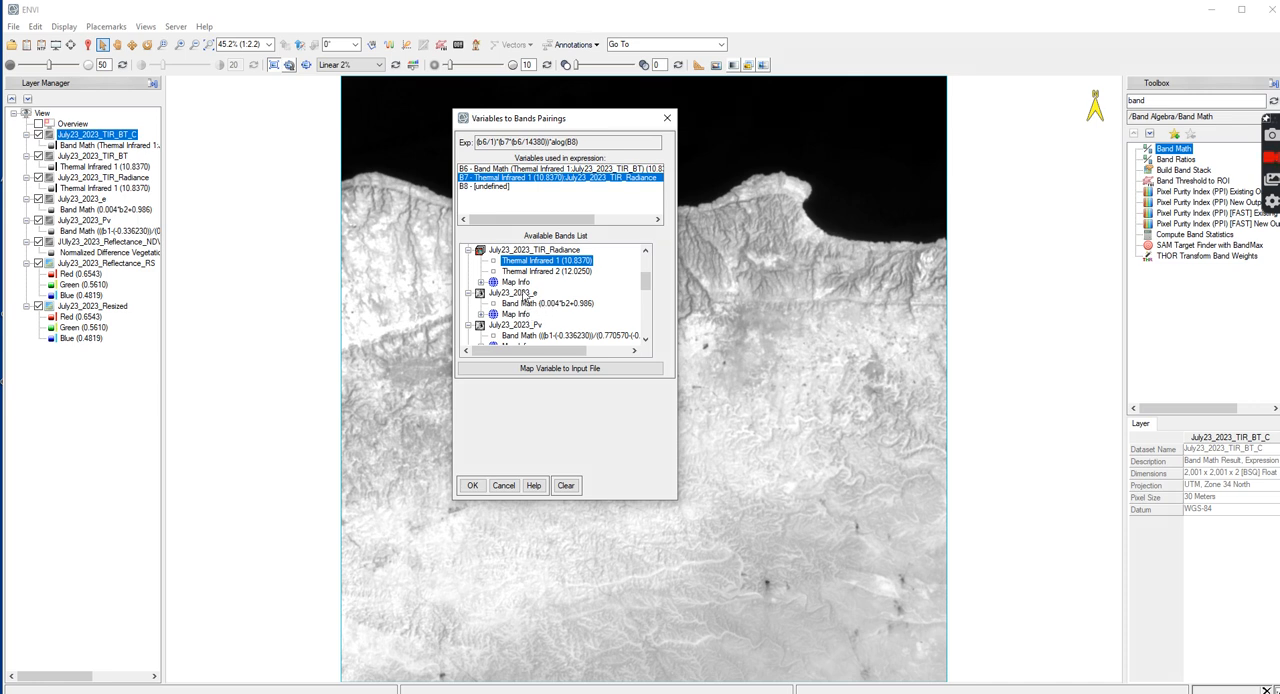
left_click(531, 300)
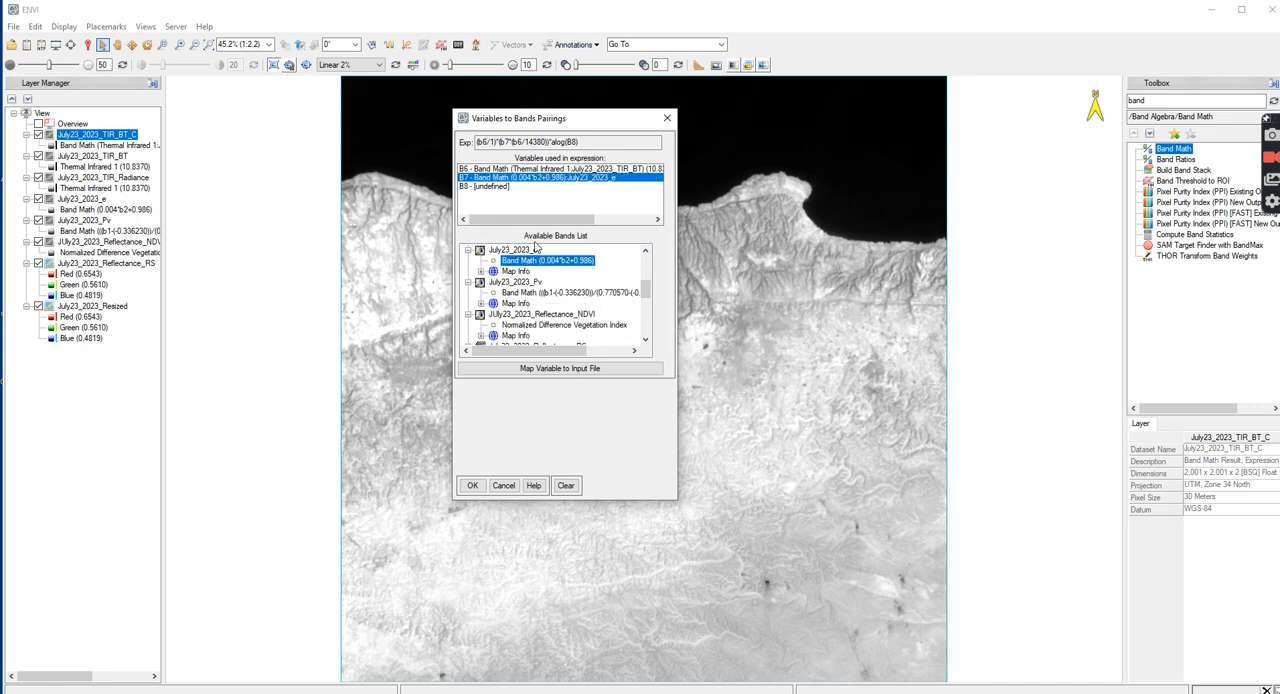
scroll(547, 276, "up", 3)
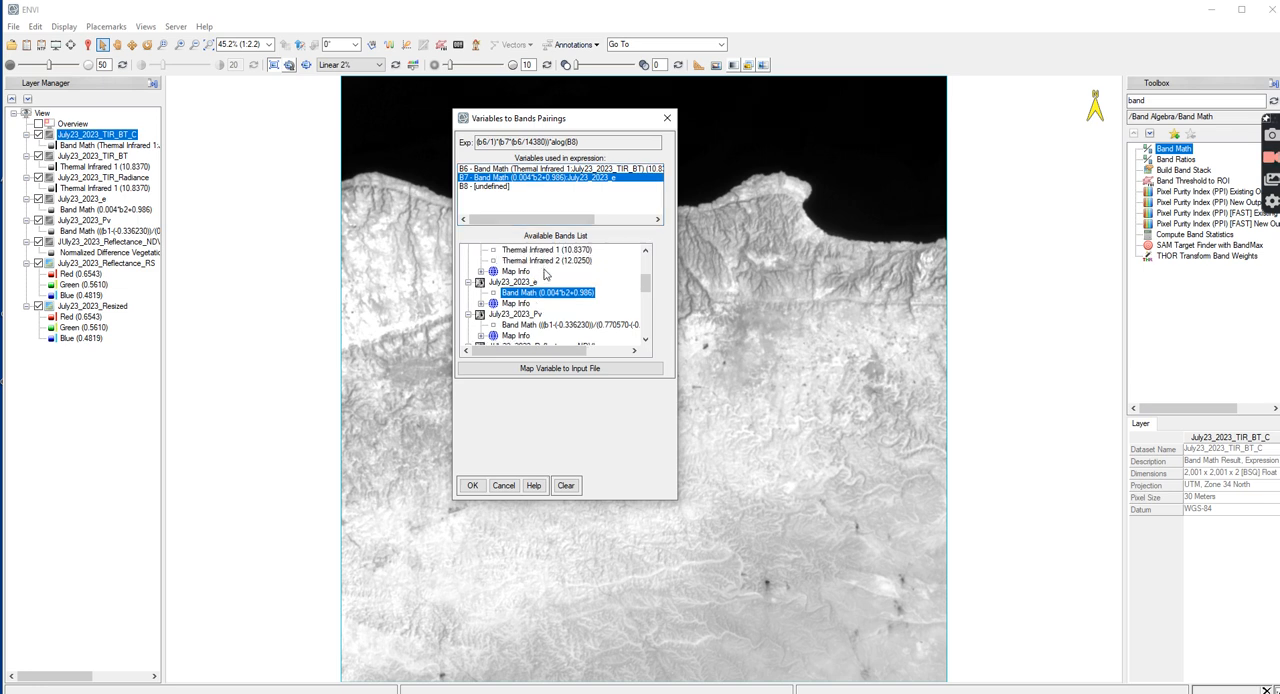
left_click(546, 314)
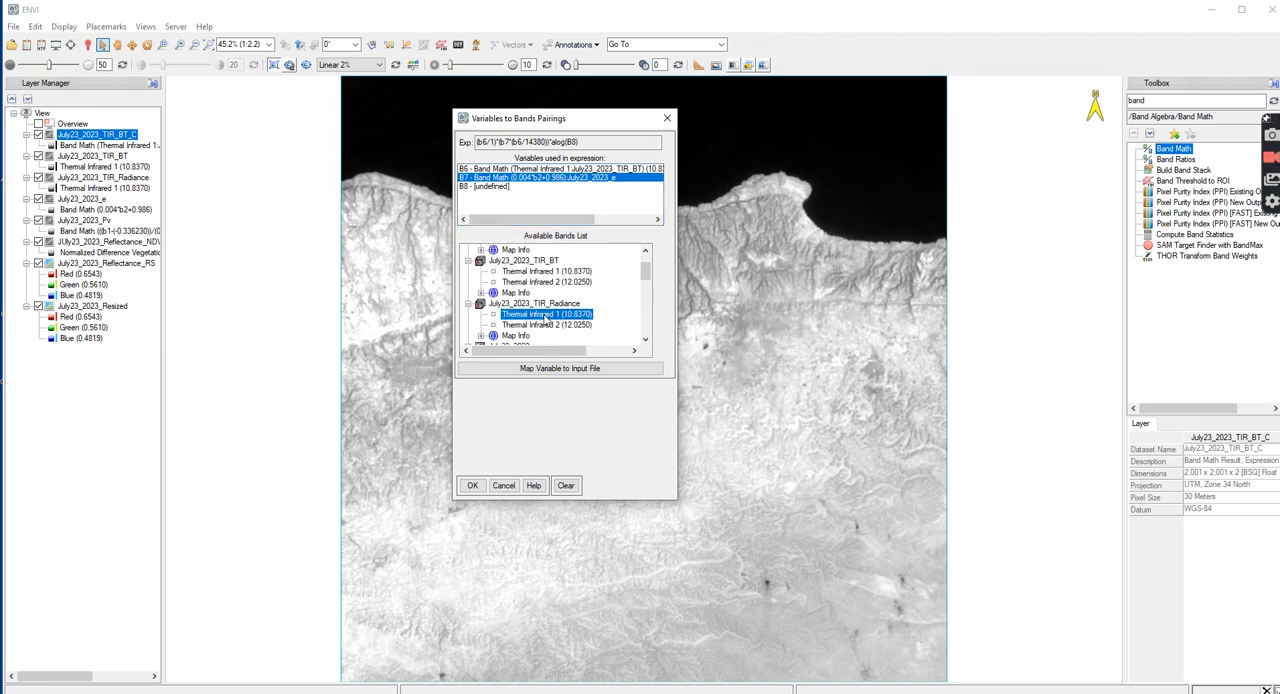
Map variable B8 to the emissivity band of July23_2023_e and check the band paired with B6
left_click(489, 188)
scroll(535, 206, "down", 1)
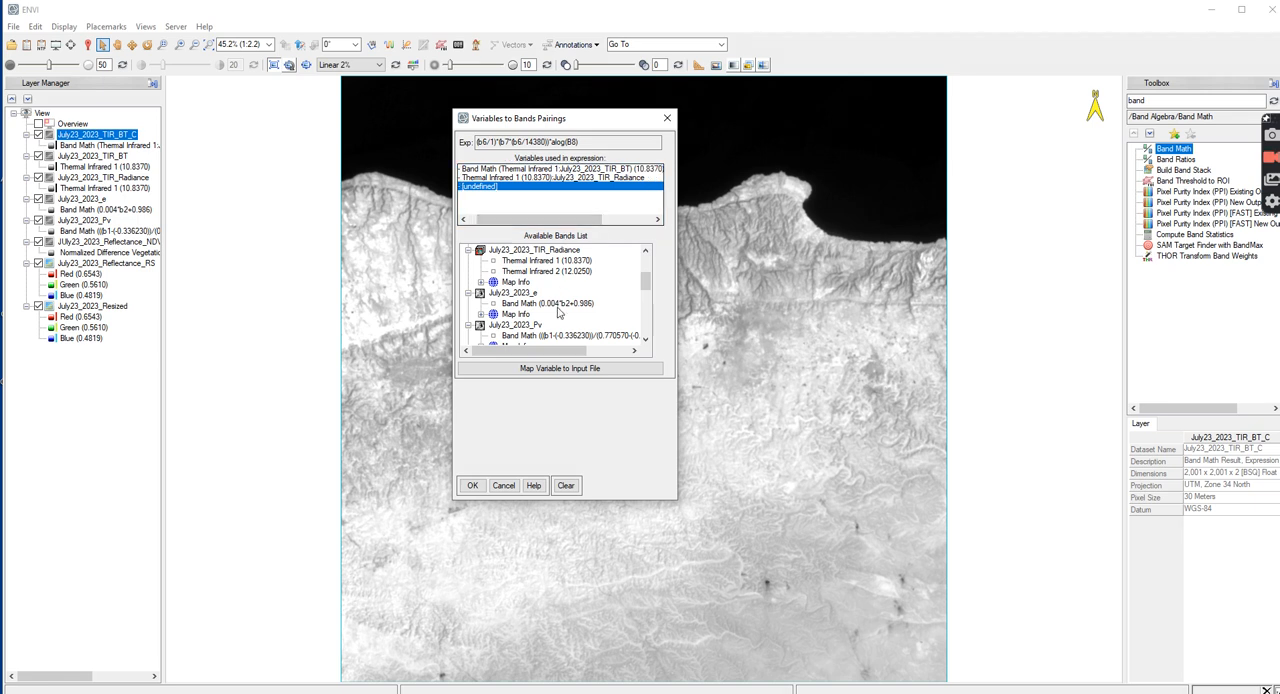
scroll(531, 275, "down", 1)
left_click(528, 270)
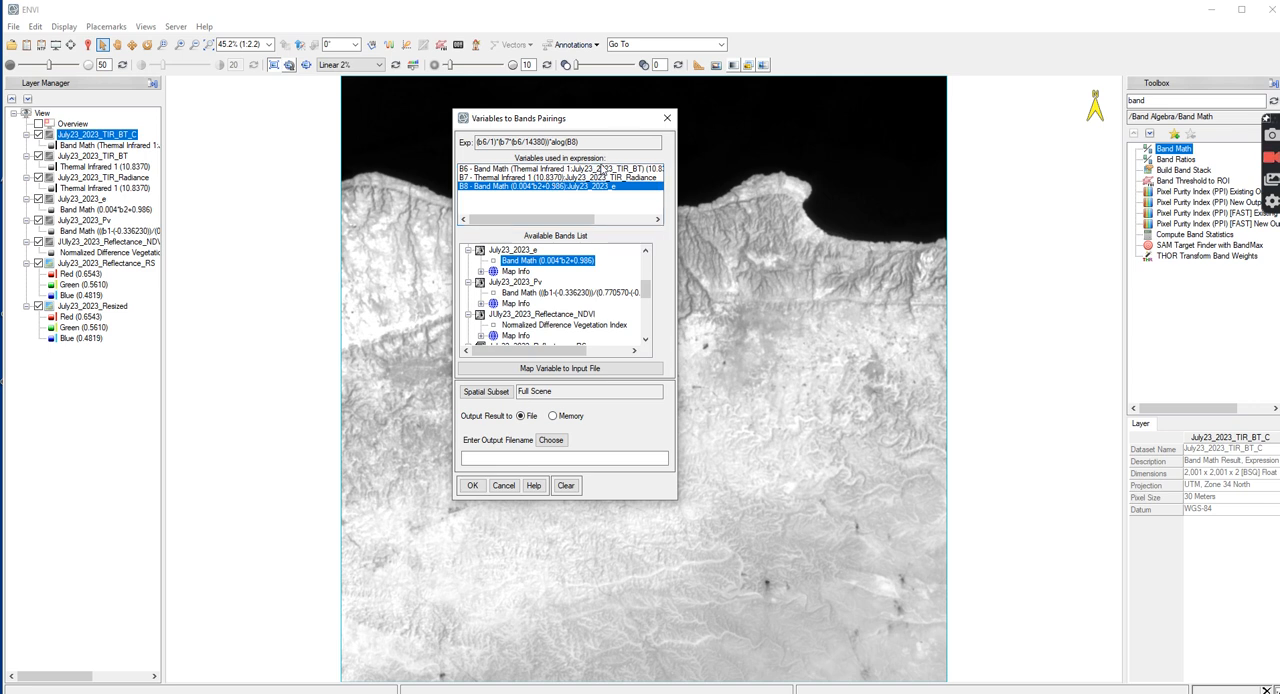
left_click(606, 170)
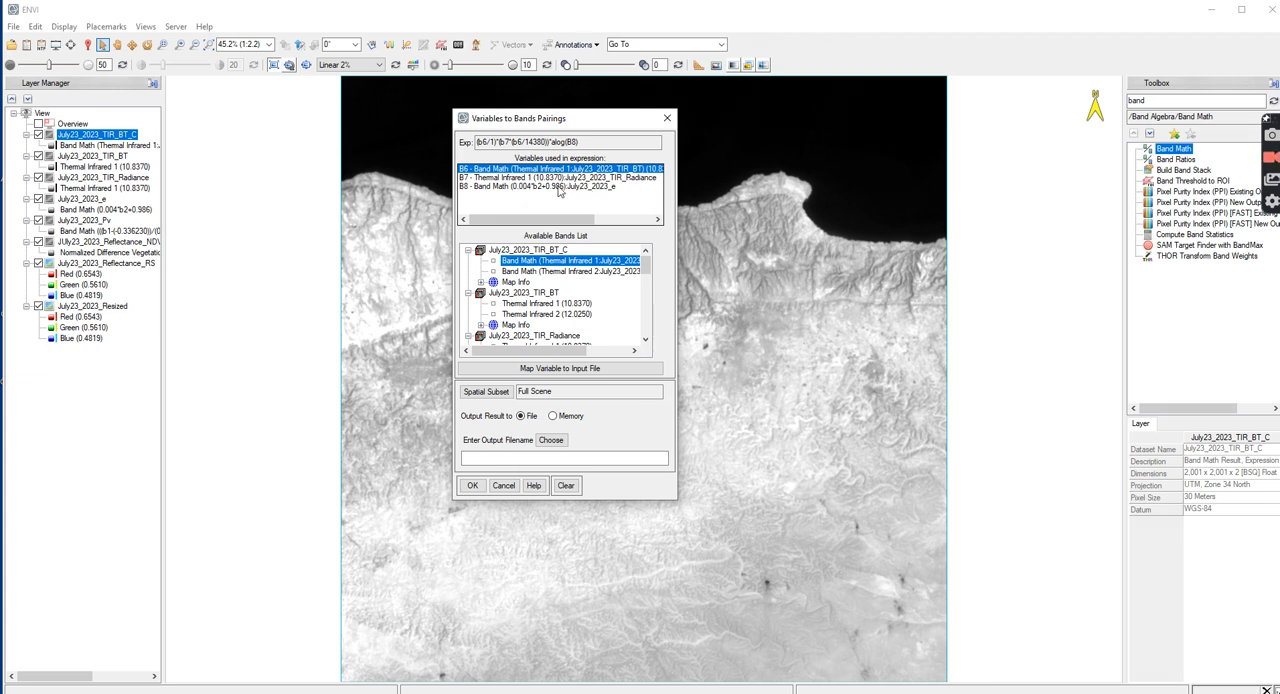
Name the band math output July23_2023_LST in the LST folder and run the calculation
left_click(551, 441)
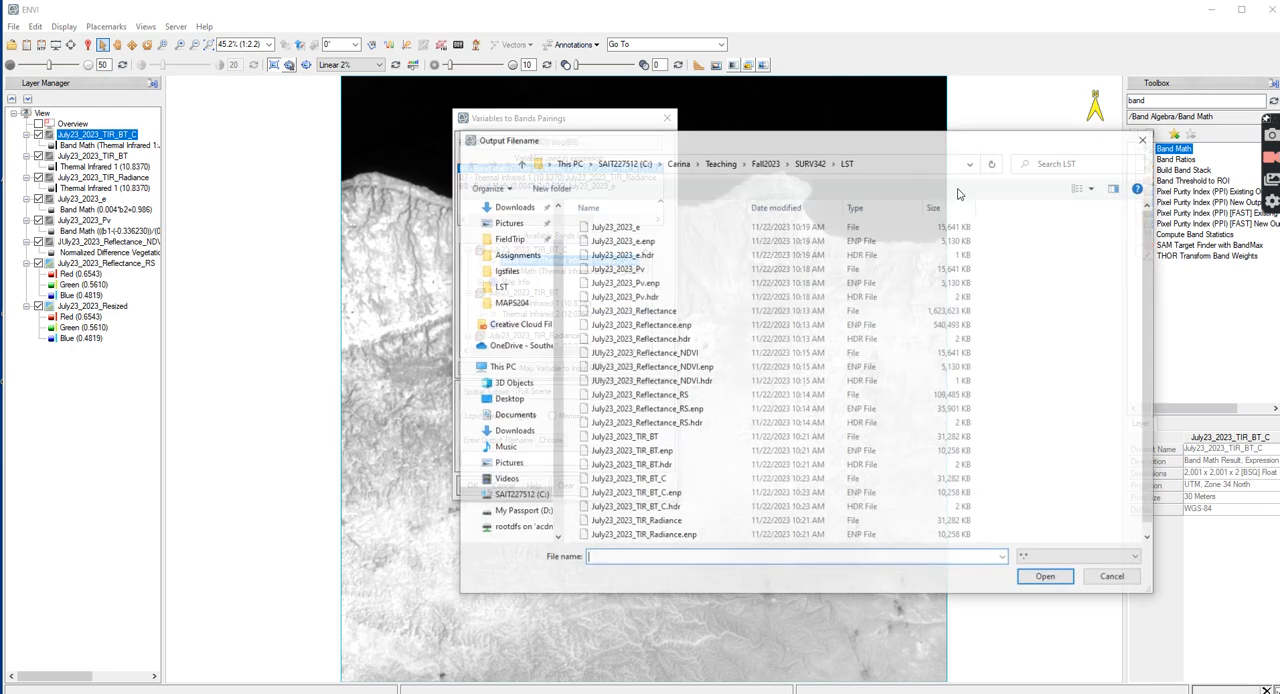
type("July23_203")
key("BackSpace")
type("2")
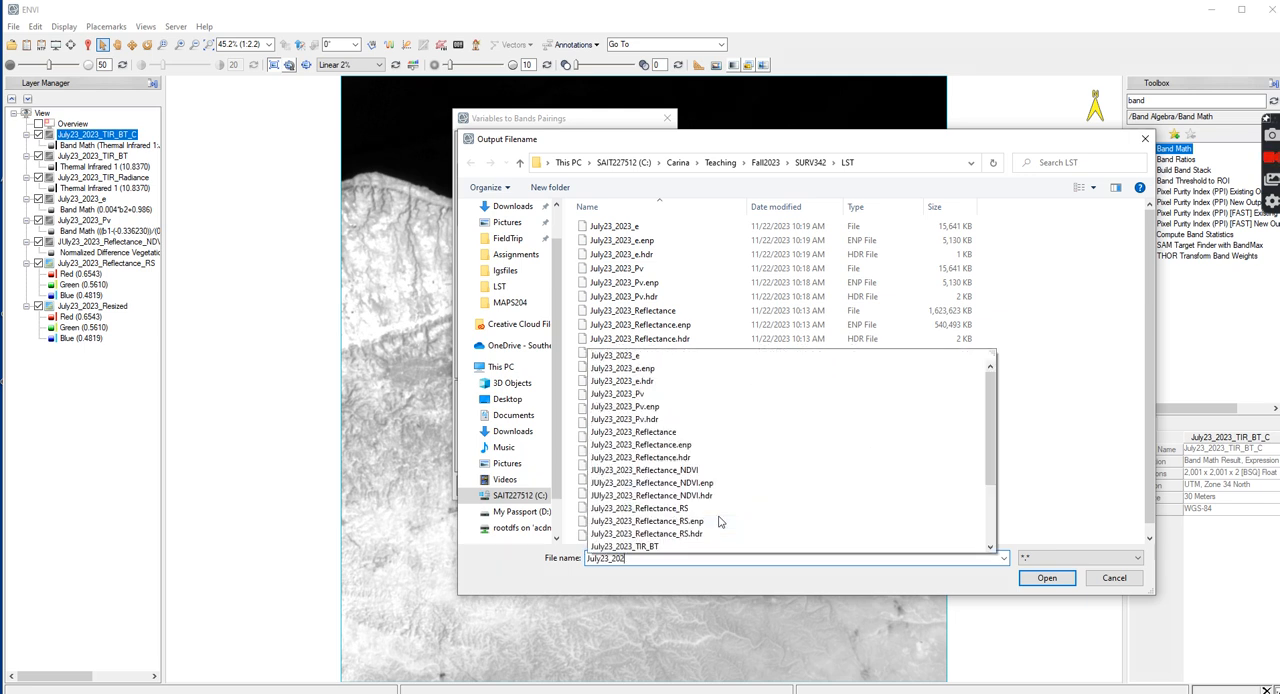
type("3_LST")
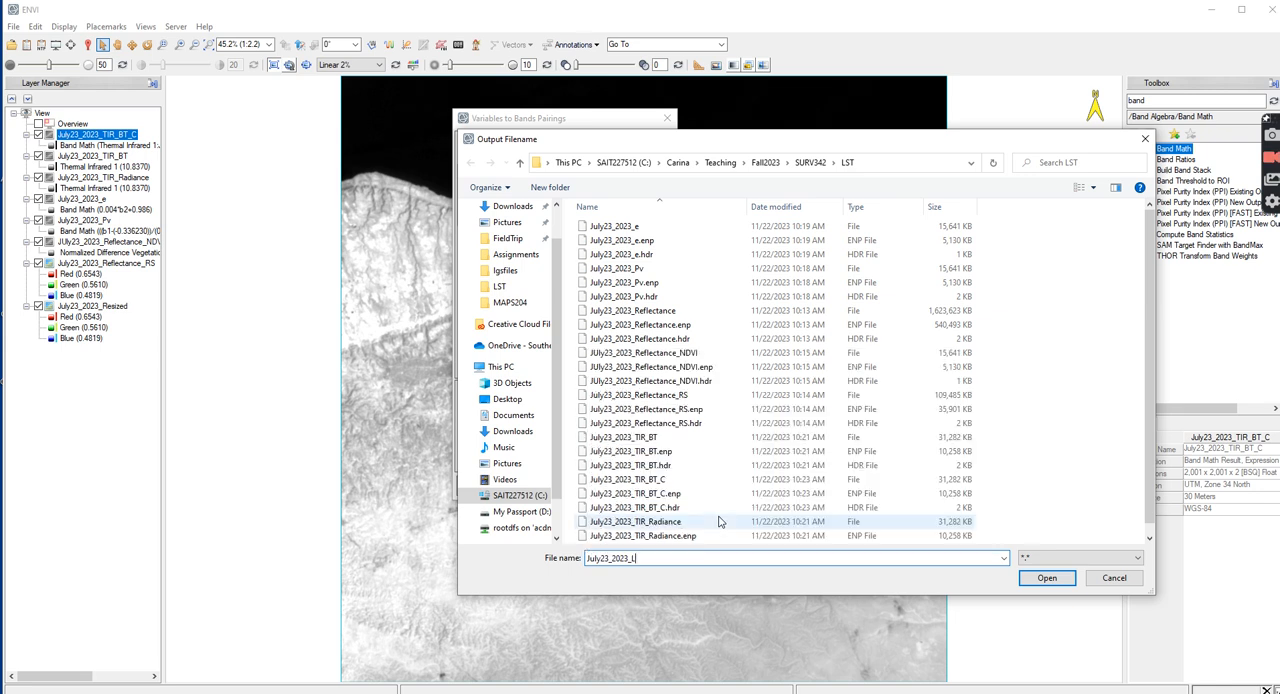
left_click(1050, 579)
left_click(474, 486)
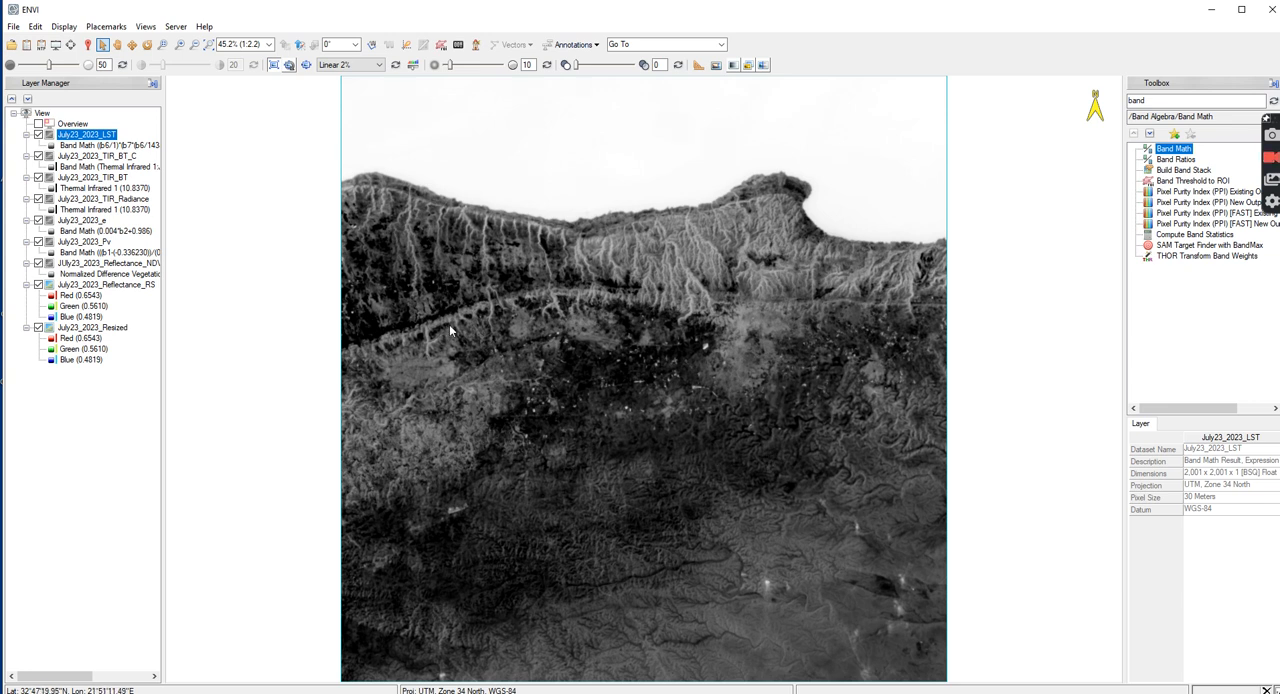
Inspect the July23_2023_LST values at several land pixels with the cursor value tool and close its window
left_click(88, 44)
left_click(489, 421)
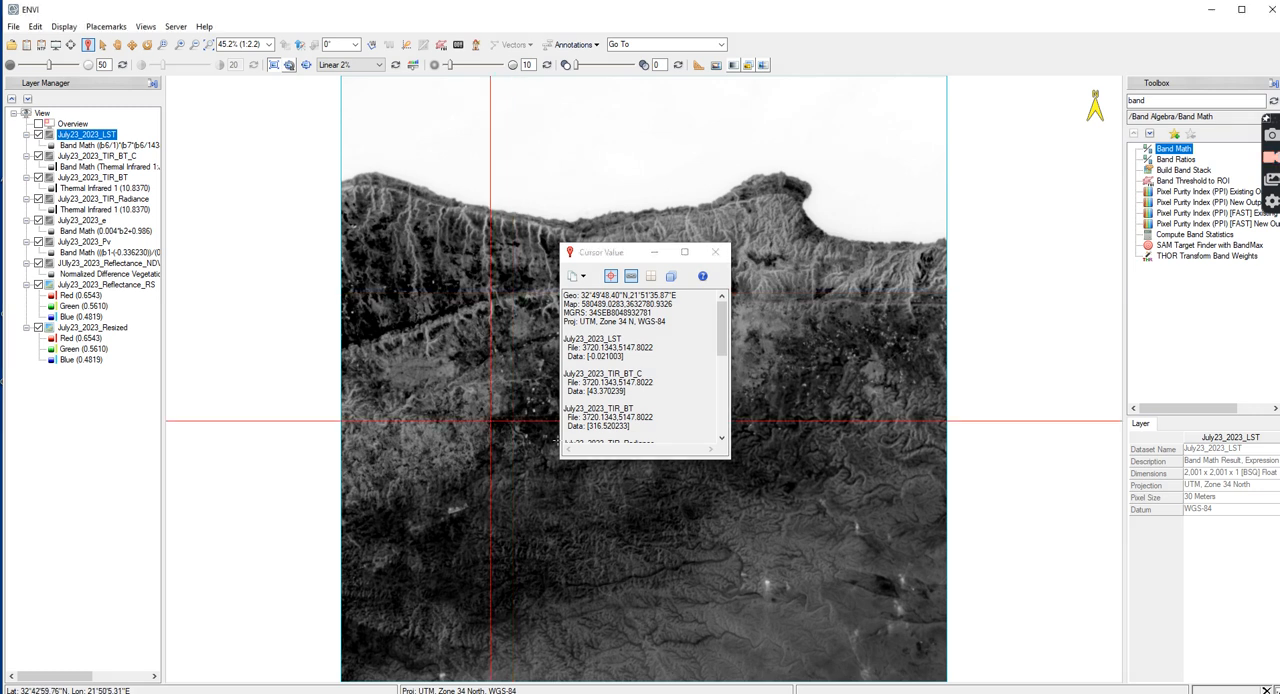
left_click(817, 360)
left_click(774, 318)
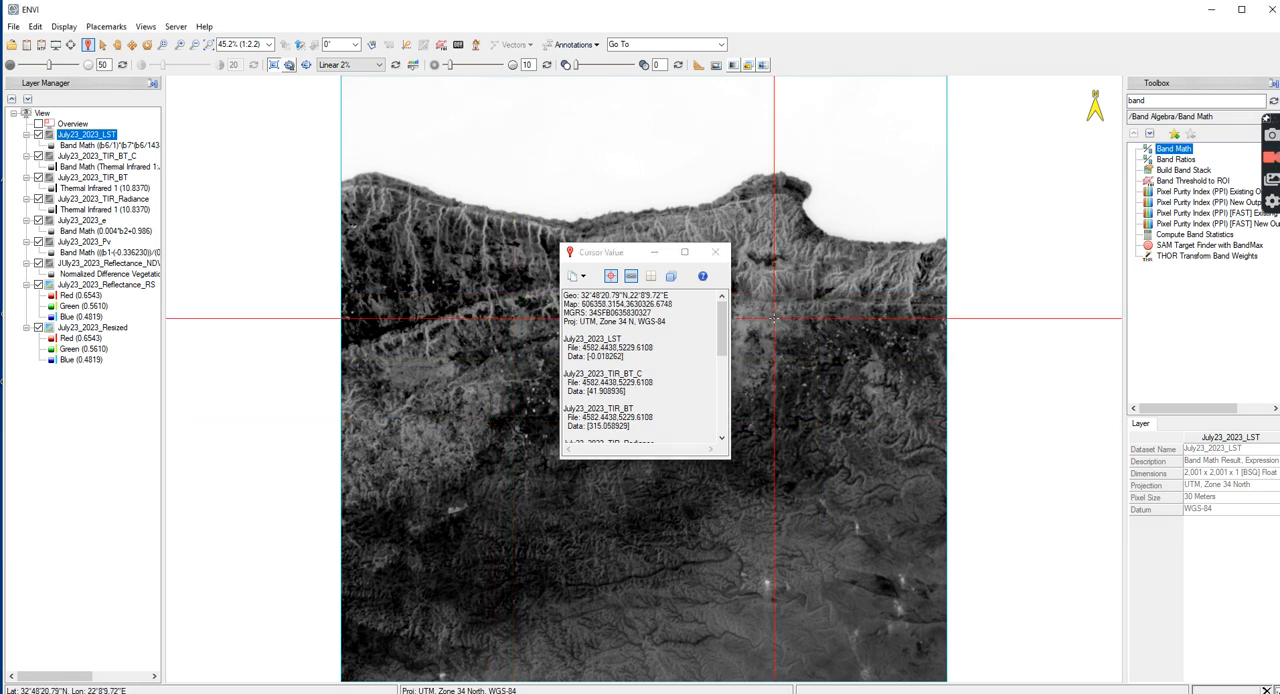
left_click_drag(589, 356, 618, 356)
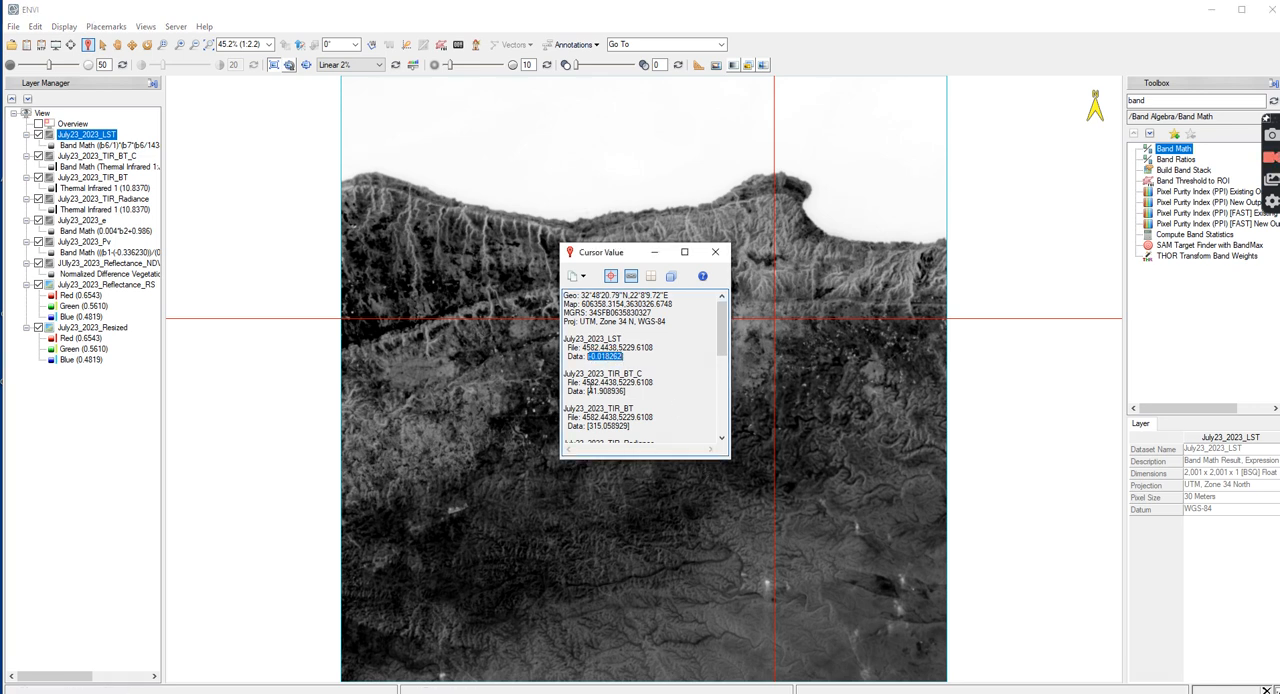
left_click(715, 252)
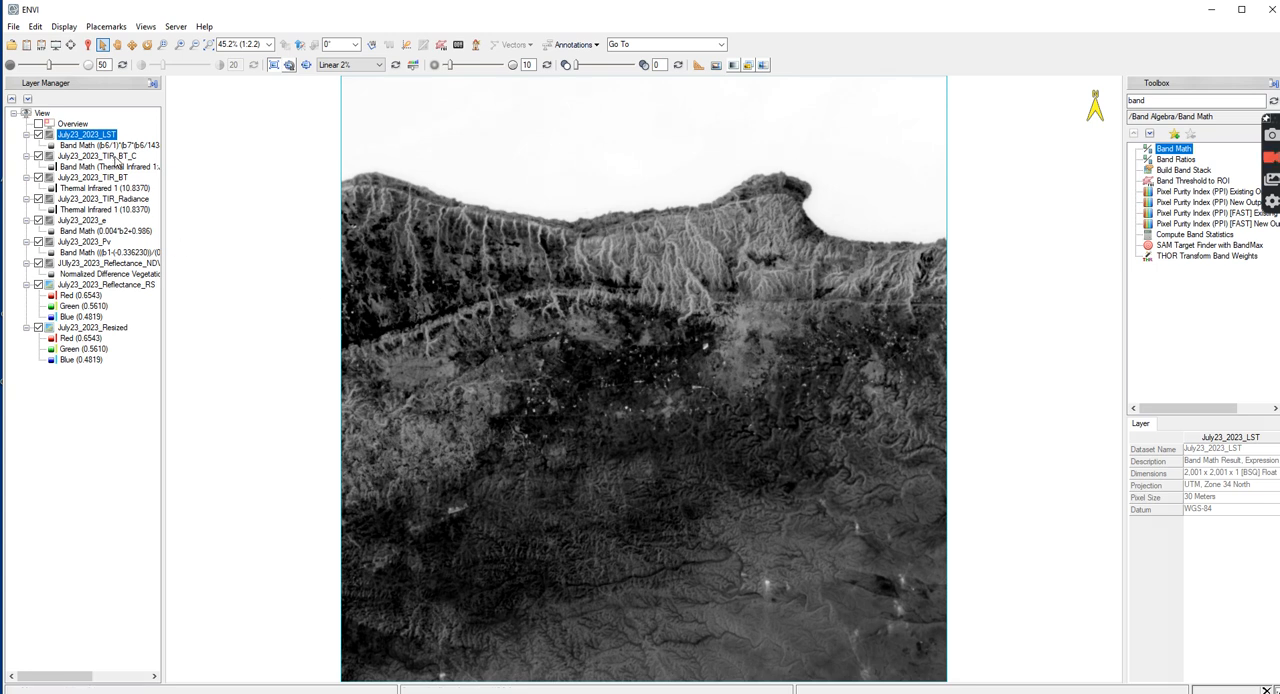
Reopen Band Math, revise the LST expression to (b6/1)*(float(b7)*(b6/14380))*alog(B8), add it to the list and apply it
double_click(1180, 157)
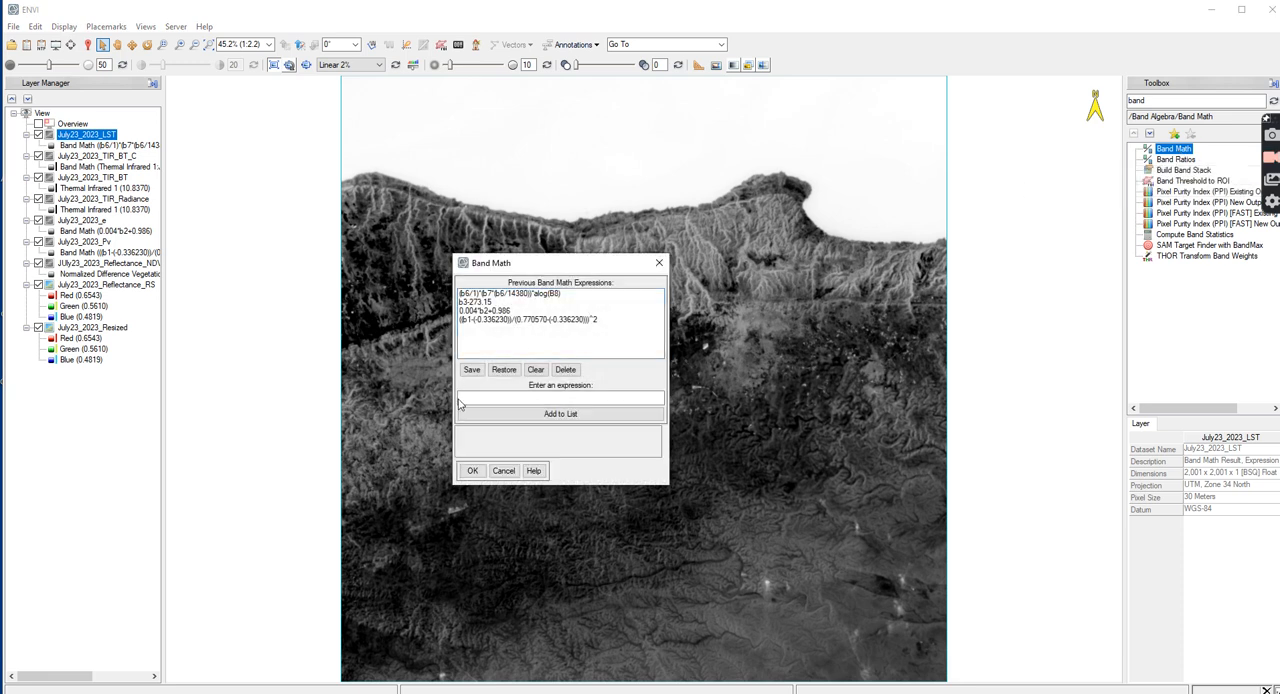
left_click(517, 294)
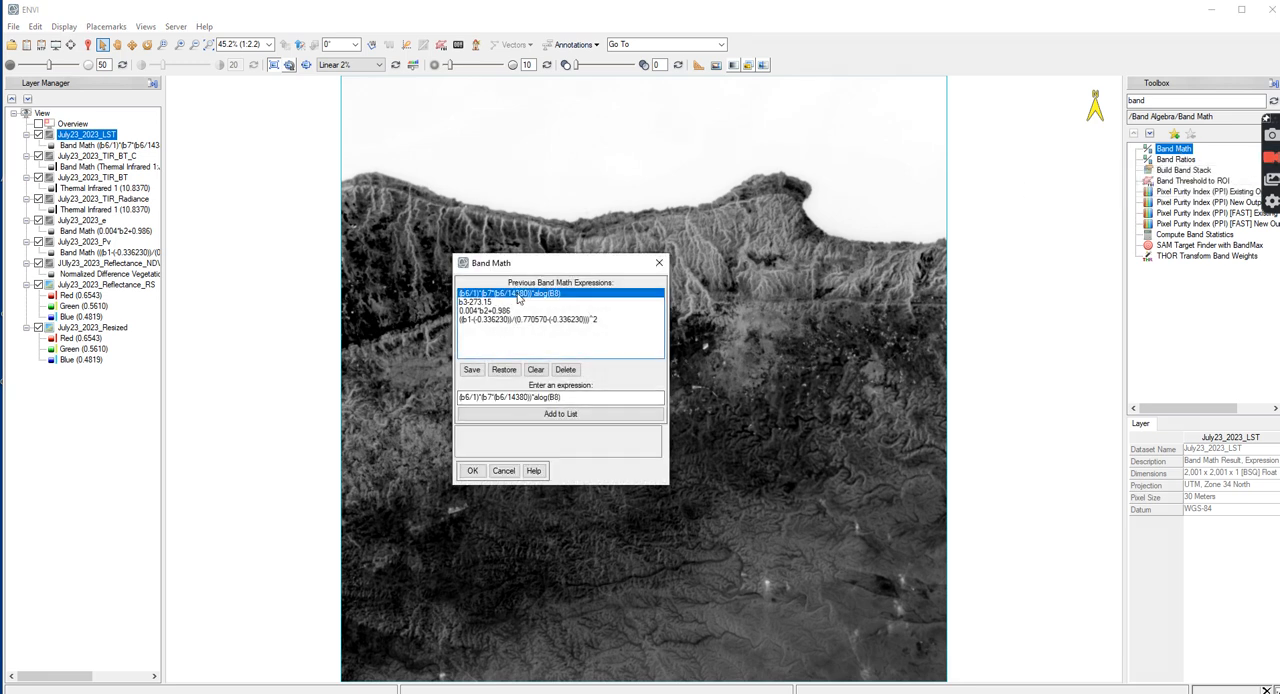
left_click(479, 397)
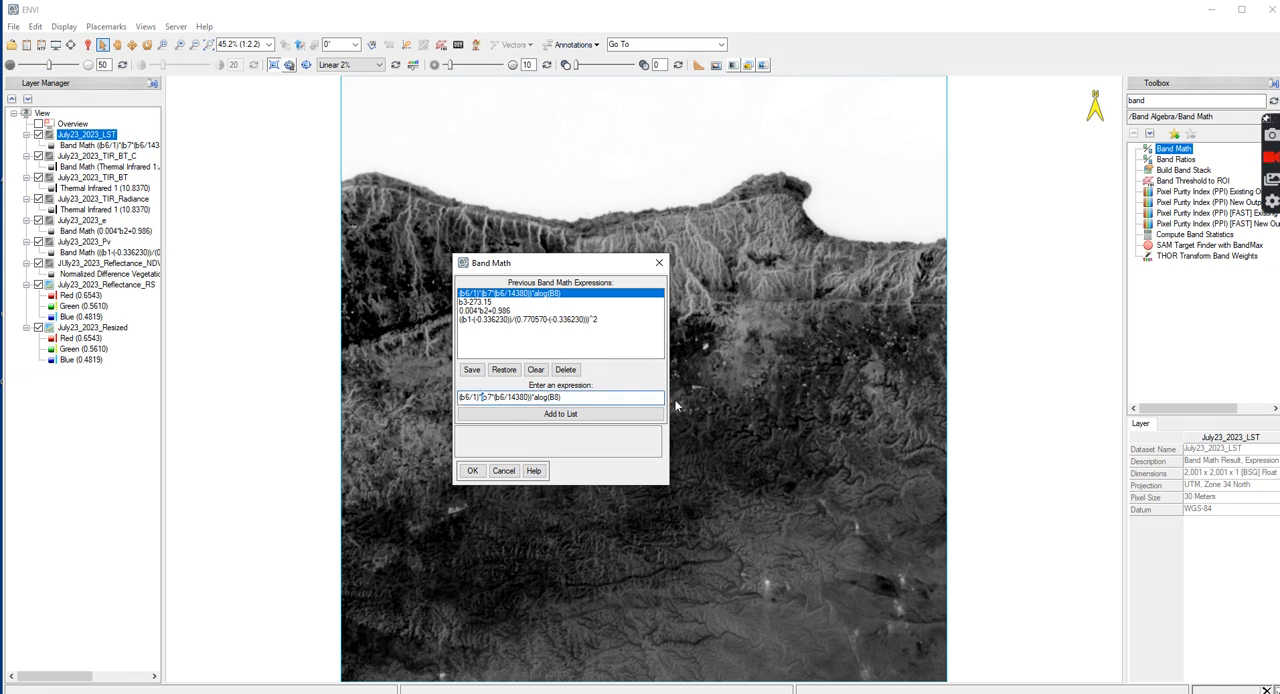
type("float(b7")
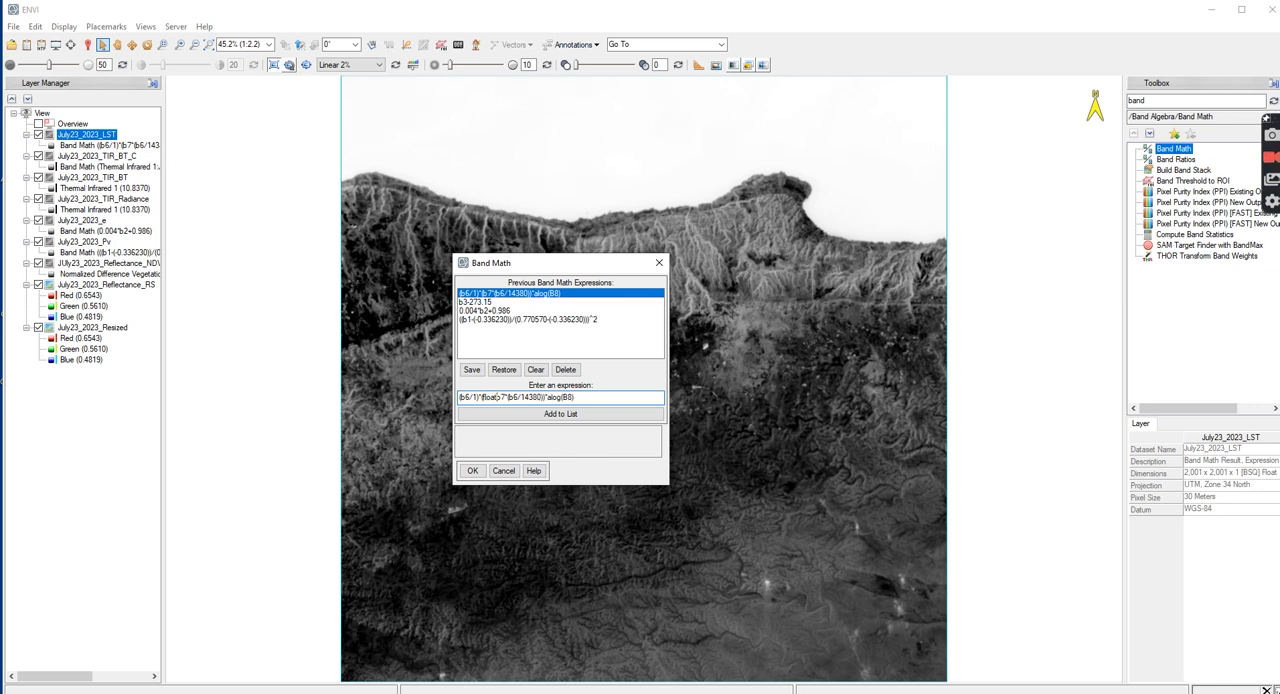
type(")")
left_click(561, 414)
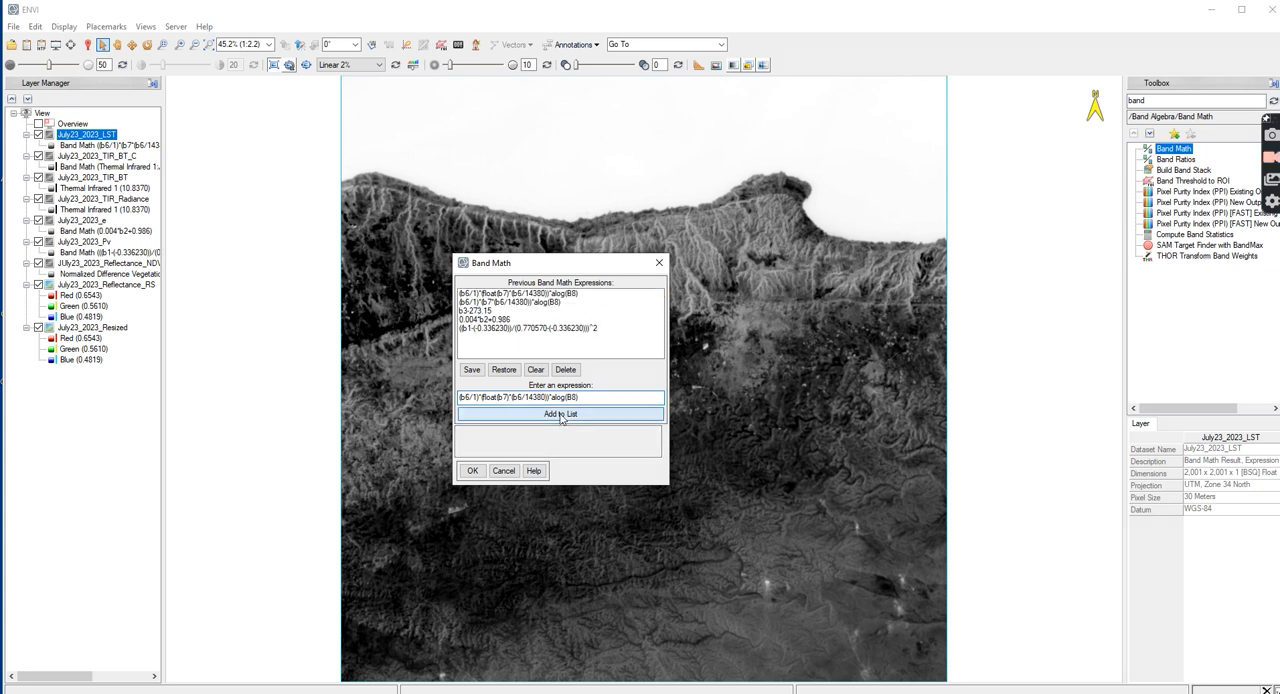
left_click(473, 471)
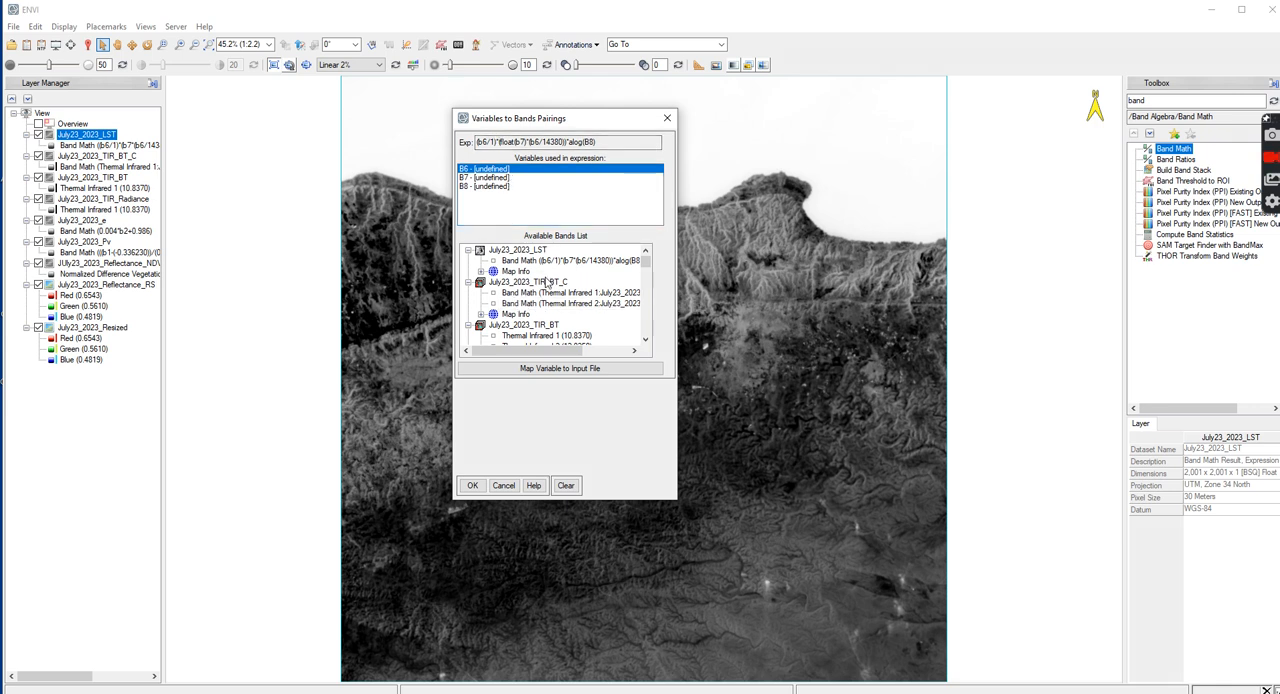
For the revised expression, pair B6 with Thermal Infrared 1 of July23_2023_TIR_BT_C and B7 with Thermal Infrared 1 of July23_2023_TIR_Radiance
scroll(543, 315, "down", 1)
left_click(552, 261)
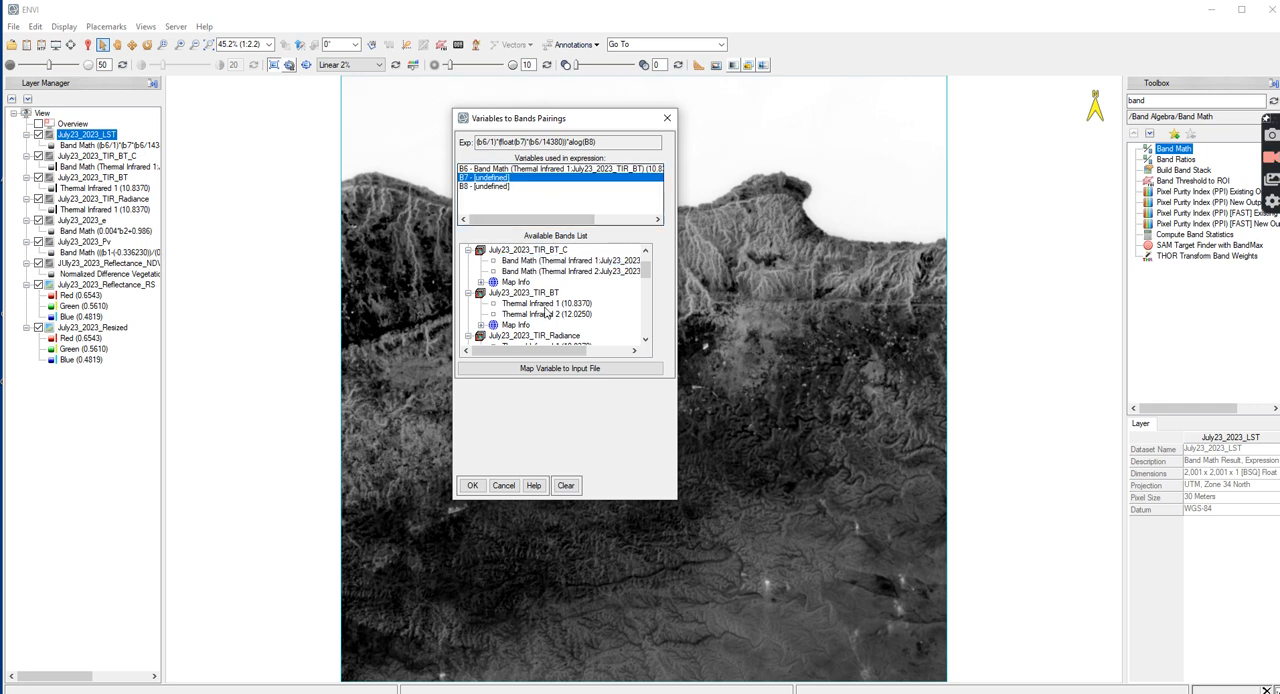
scroll(548, 314, "down", 1)
scroll(548, 316, "down", 1)
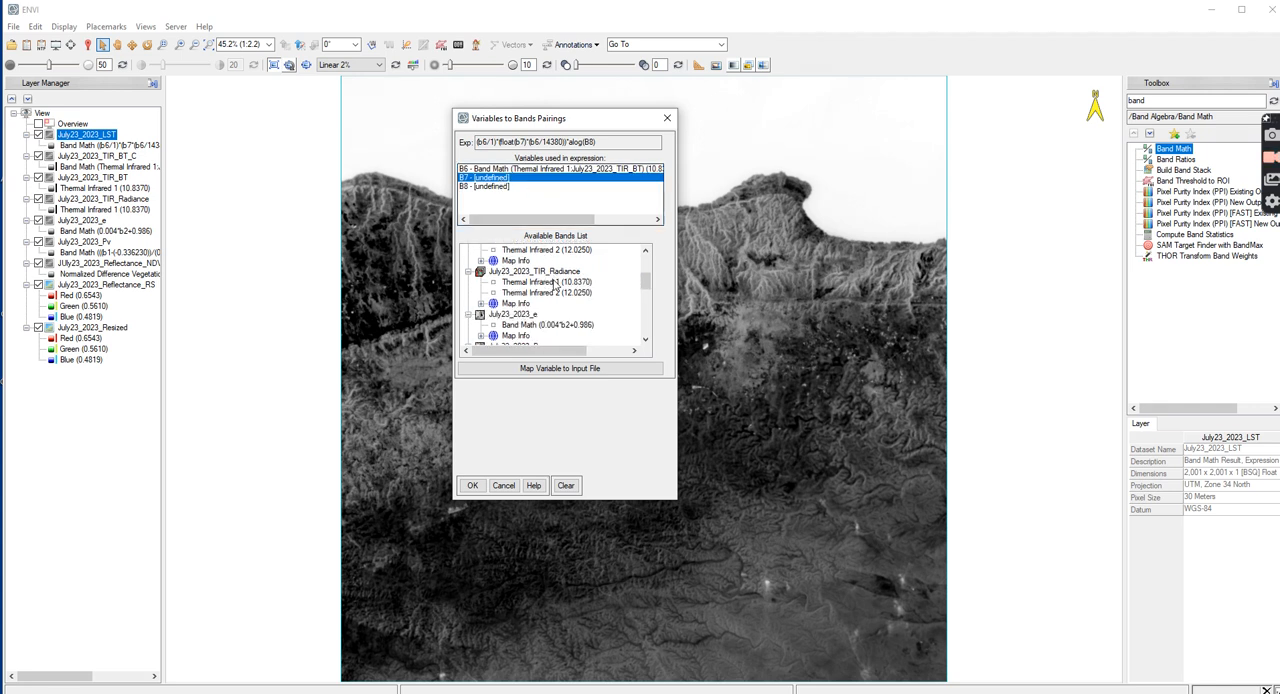
left_click(555, 290)
Pair variable B8 of the revised expression with the emissivity band of July23_2023_e
left_click(487, 188)
scroll(560, 265, "down", 1)
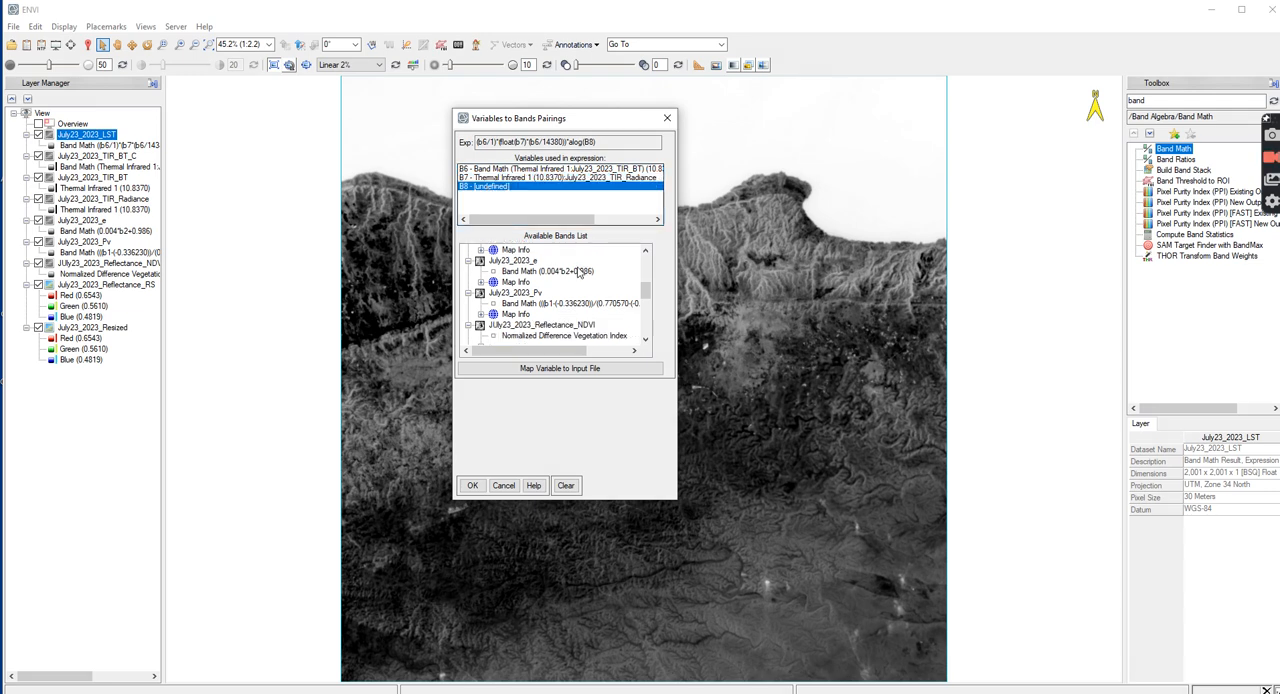
left_click(550, 272)
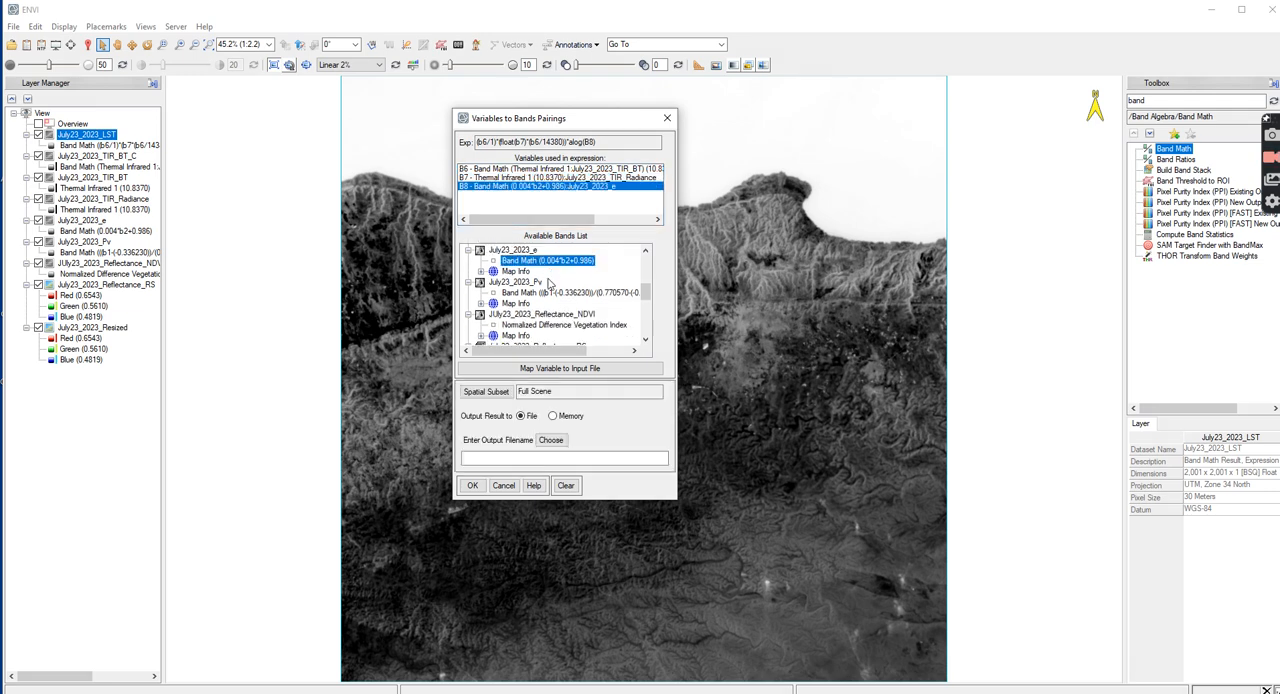
Name the output file July23_2023_LST2 in the LST folder and run the band math calculation
left_click(551, 440)
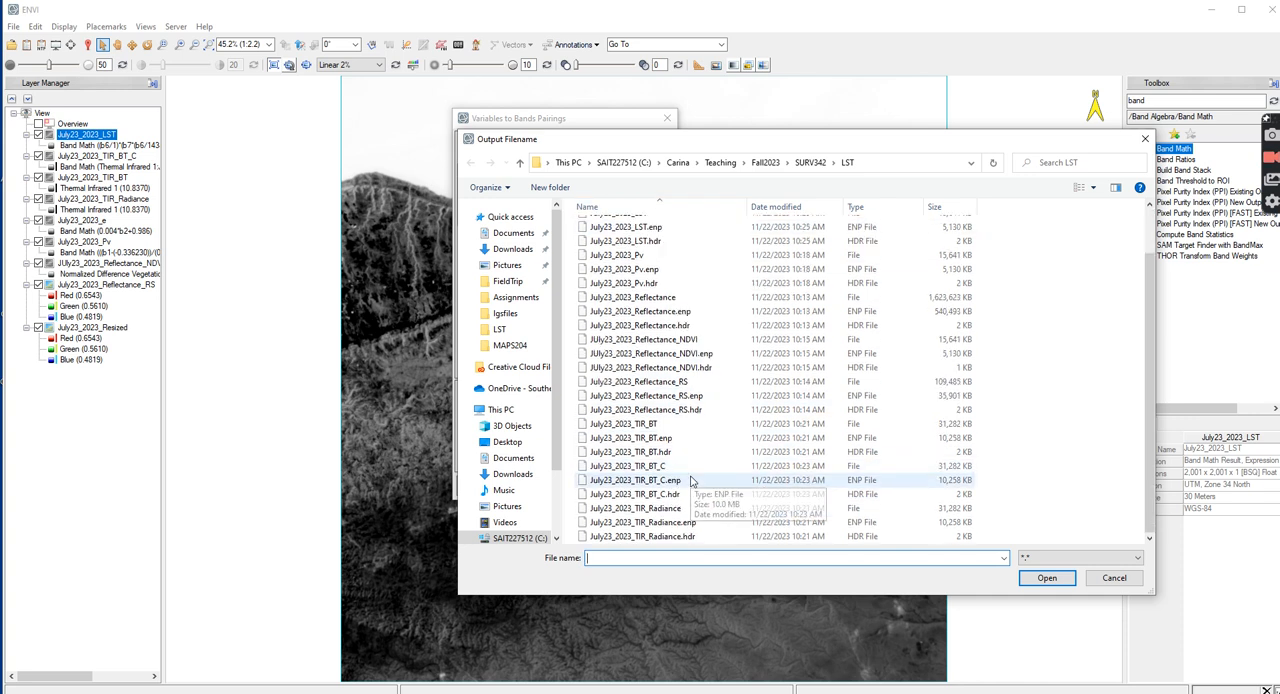
scroll(653, 245, "down", 1)
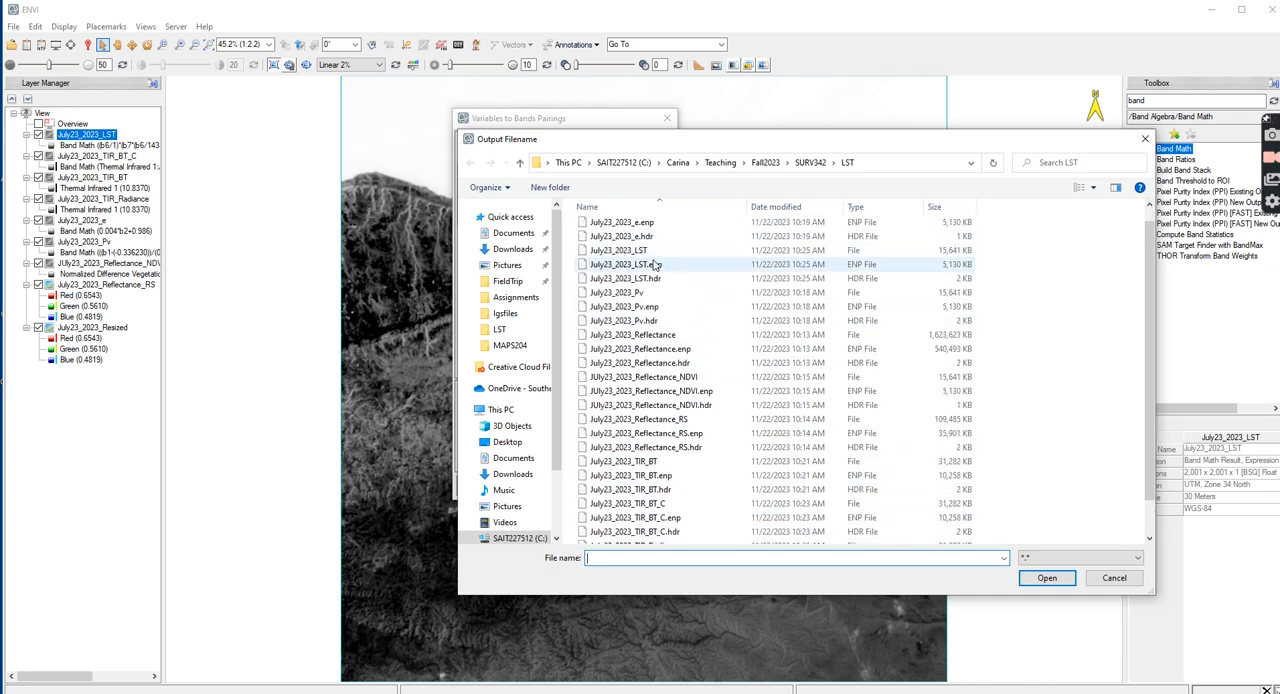
left_click(618, 250)
left_click(667, 560)
left_click(674, 559)
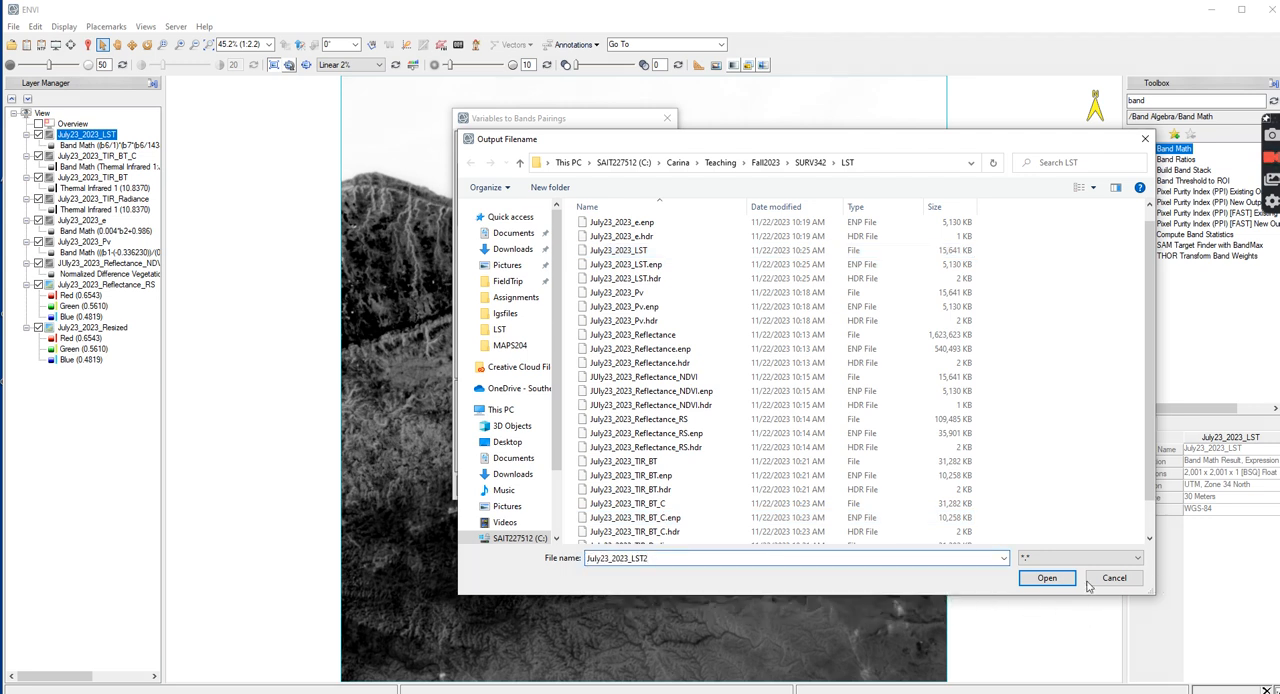
left_click(1047, 579)
left_click(472, 485)
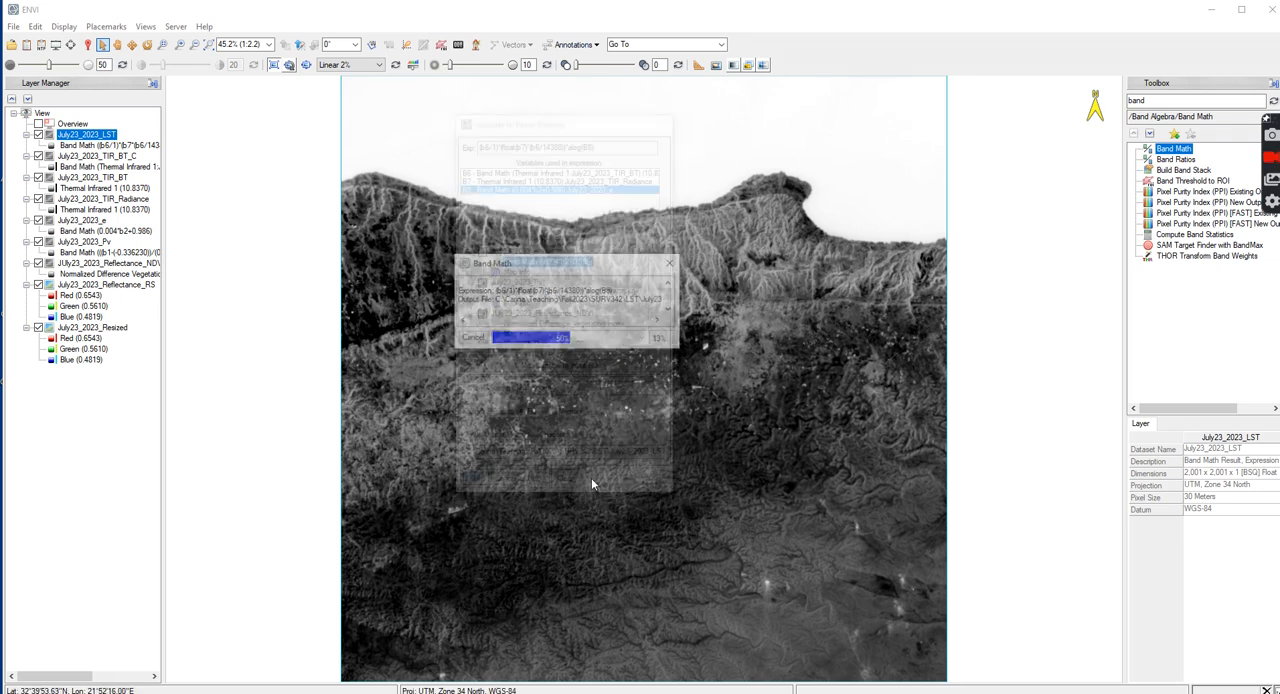
Compare the July23_2023_LST2, July23_2023_LST and July23_2023_TIR_BT_C values at several land and sea pixels with the cursor value tool, and close its window
left_click(88, 44)
left_click_drag(508, 302, 547, 471)
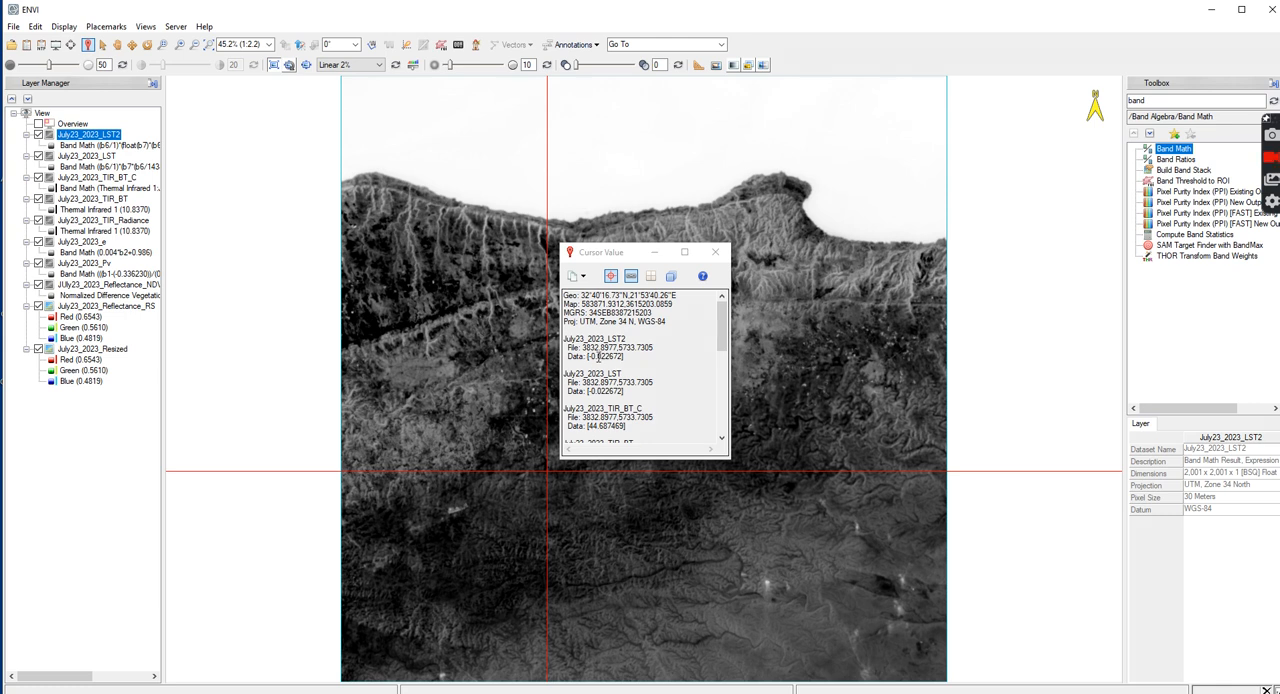
left_click(713, 148)
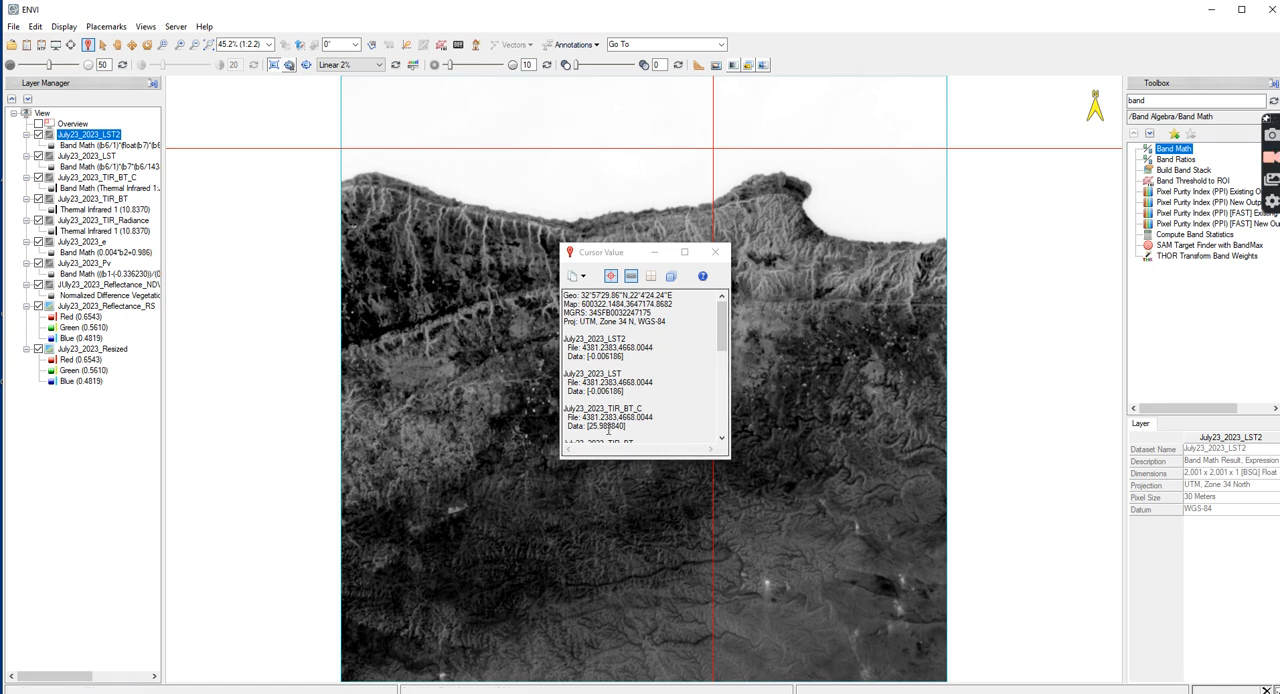
left_click(592, 427)
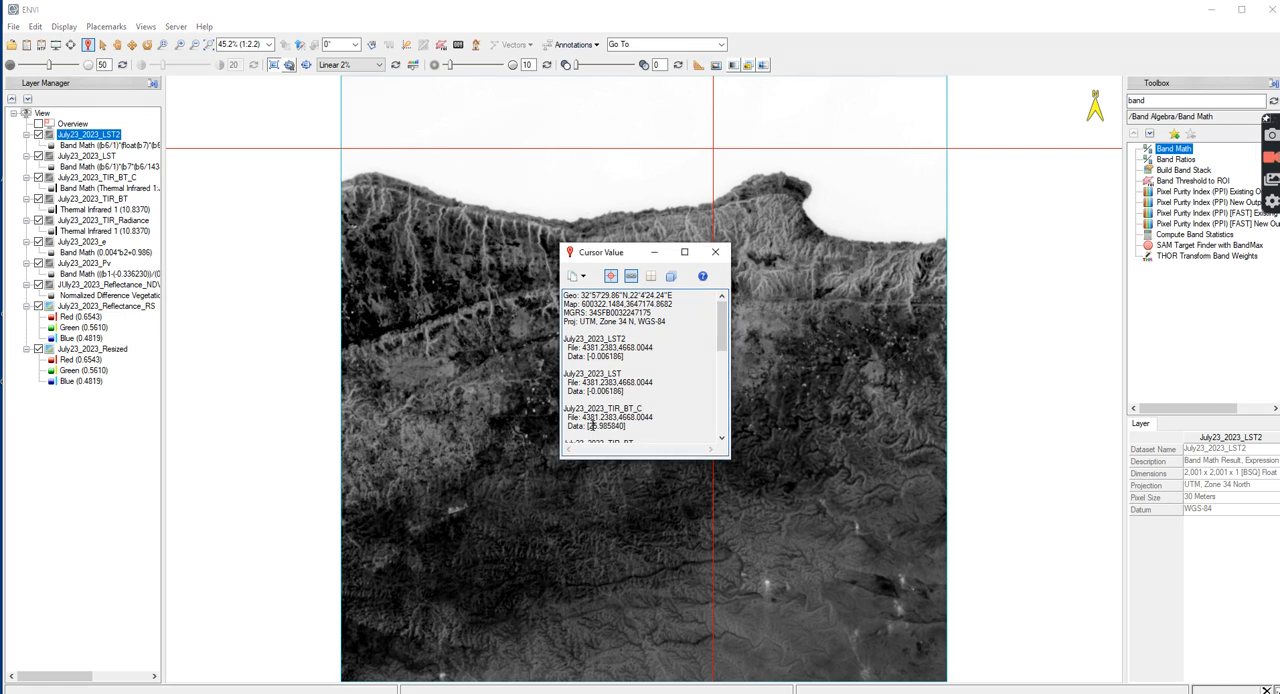
left_click(762, 214)
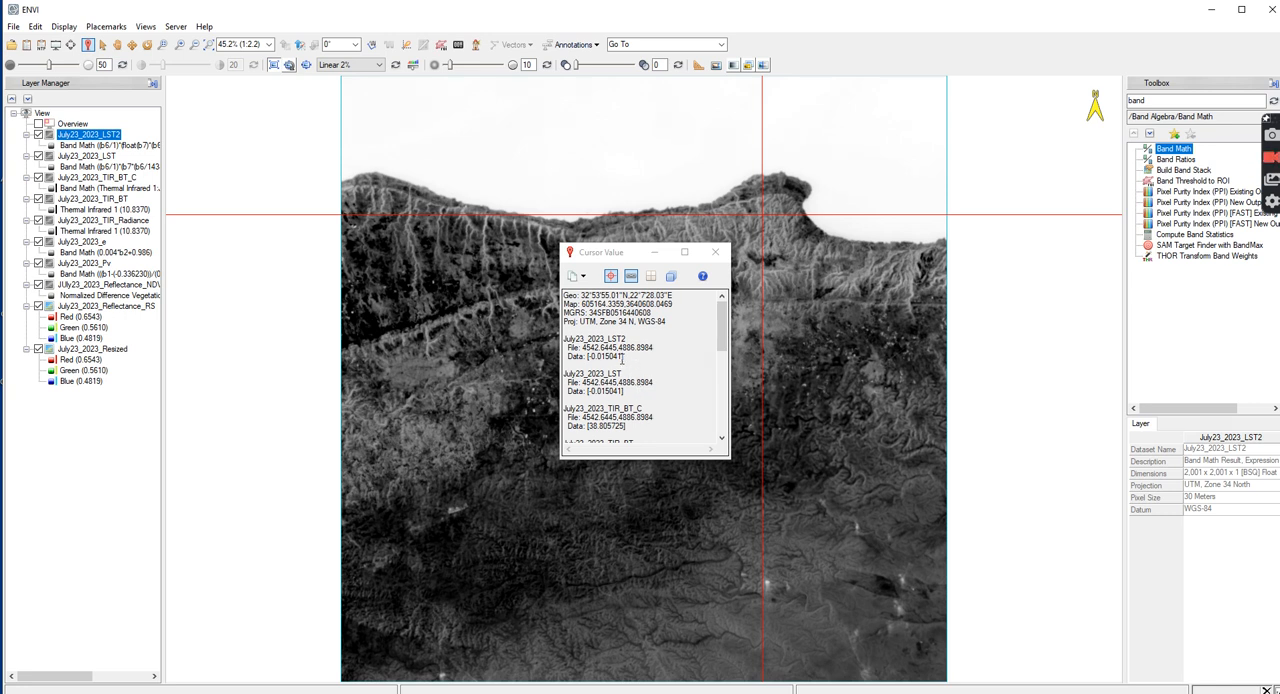
left_click(779, 300)
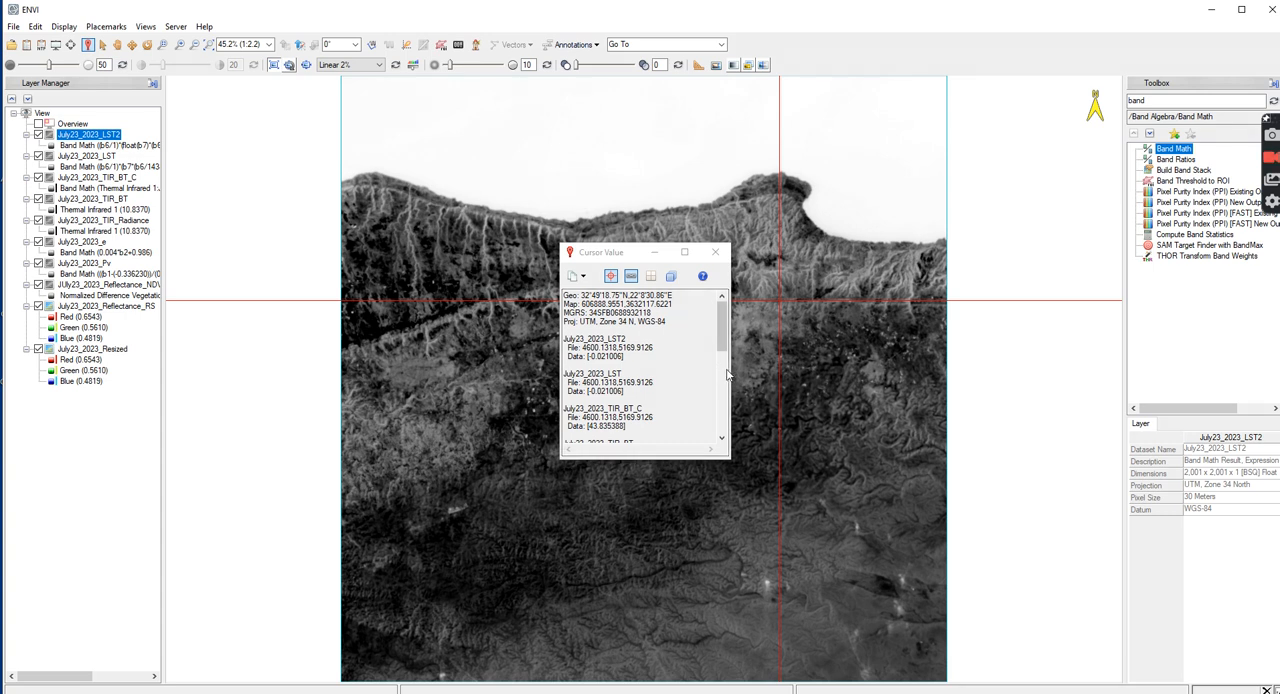
left_click(793, 375)
left_click(781, 408)
left_click(636, 161)
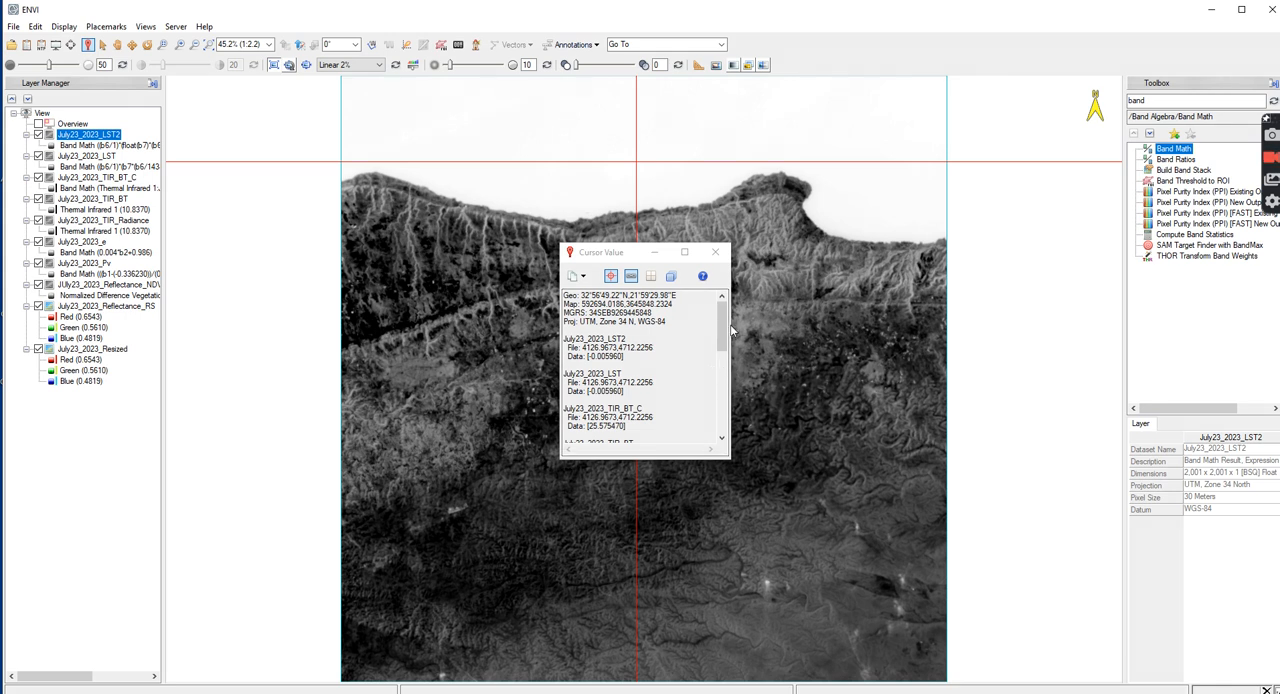
left_click(715, 252)
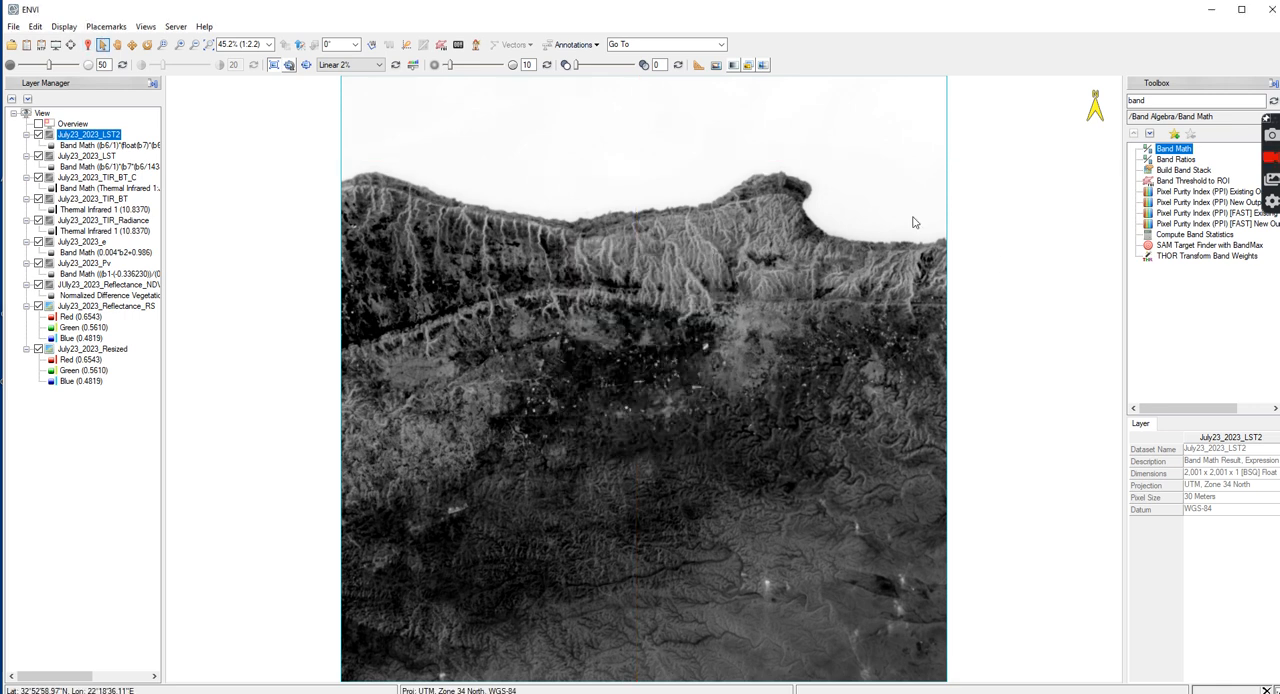